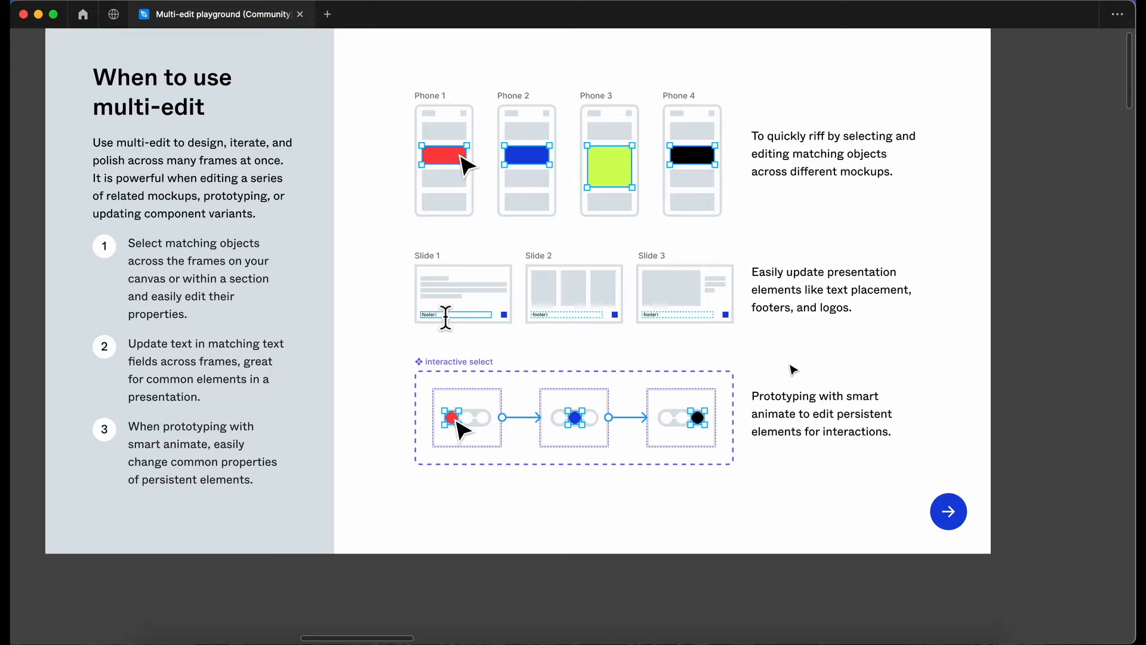
Look over the multi-edit overview sections and go to the Select matching objects exercise.
scroll(709, 451, down, 5)
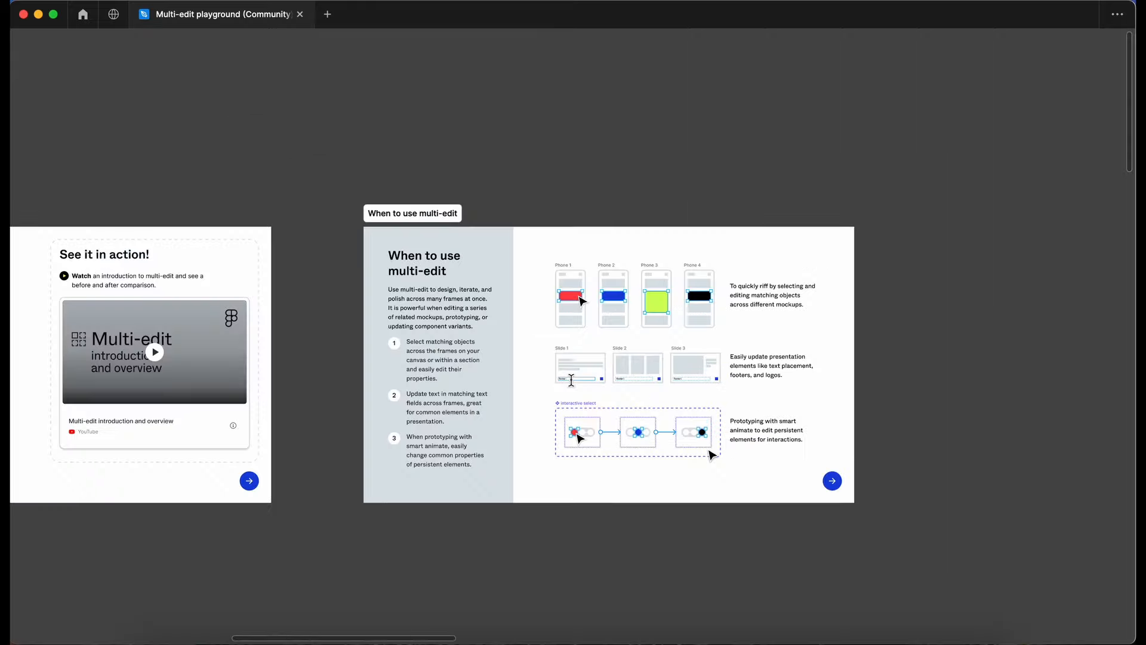
scroll(709, 451, down, 1)
scroll(709, 451, down, 6)
scroll(709, 450, left, 3)
scroll(709, 451, down, 2)
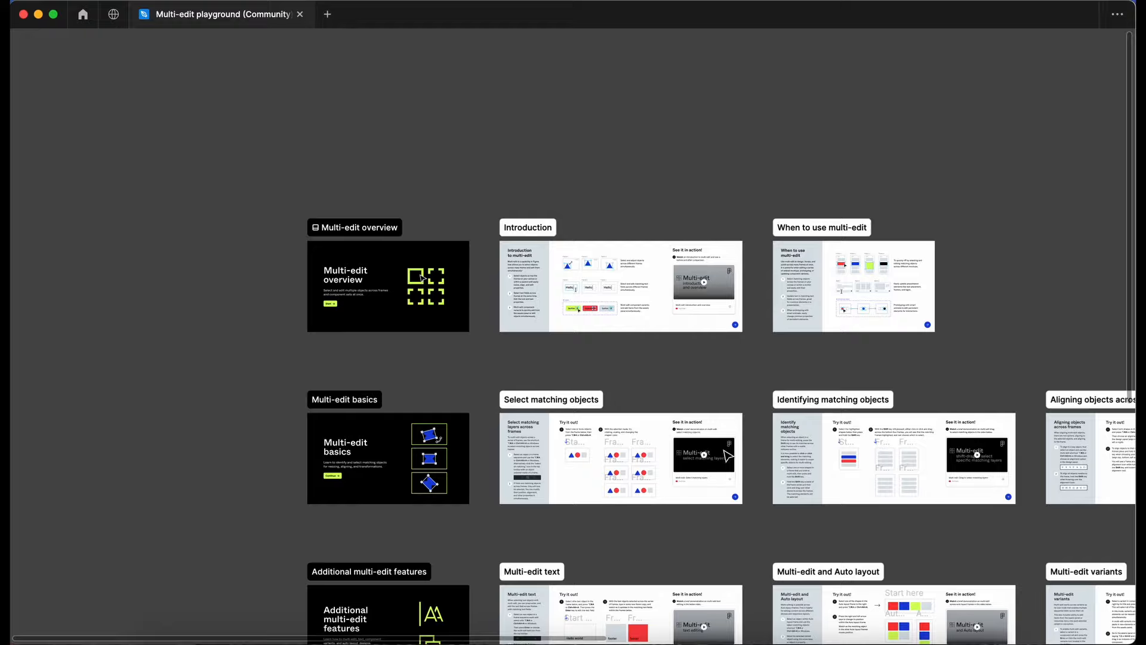
scroll(376, 463, up, 5)
scroll(376, 464, up, 3)
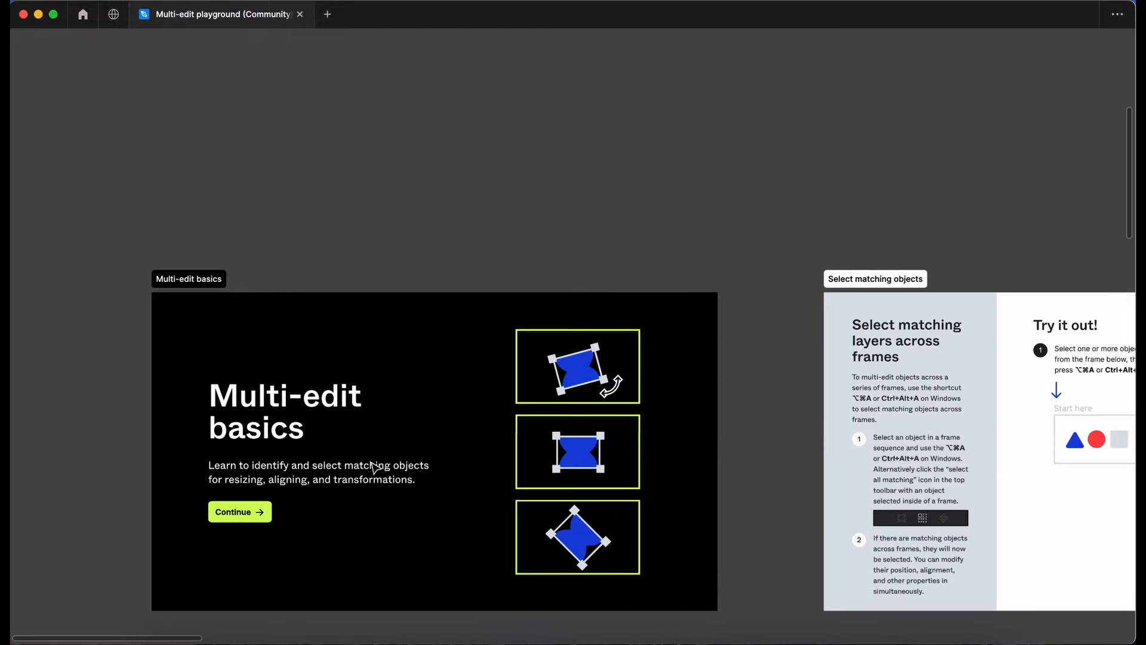
scroll(374, 466, down, 1)
scroll(374, 466, up, 1)
scroll(376, 461, up, 3)
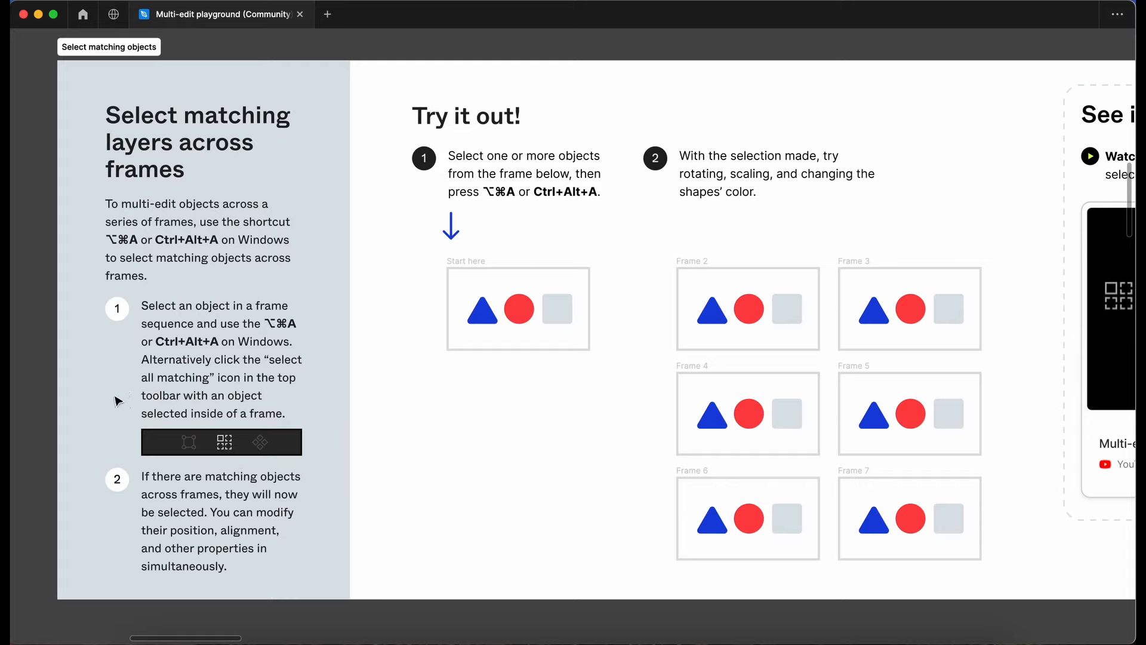
Show the hidden interface and read through the instructions of the Select matching objects exercise.
key(super+backslash)
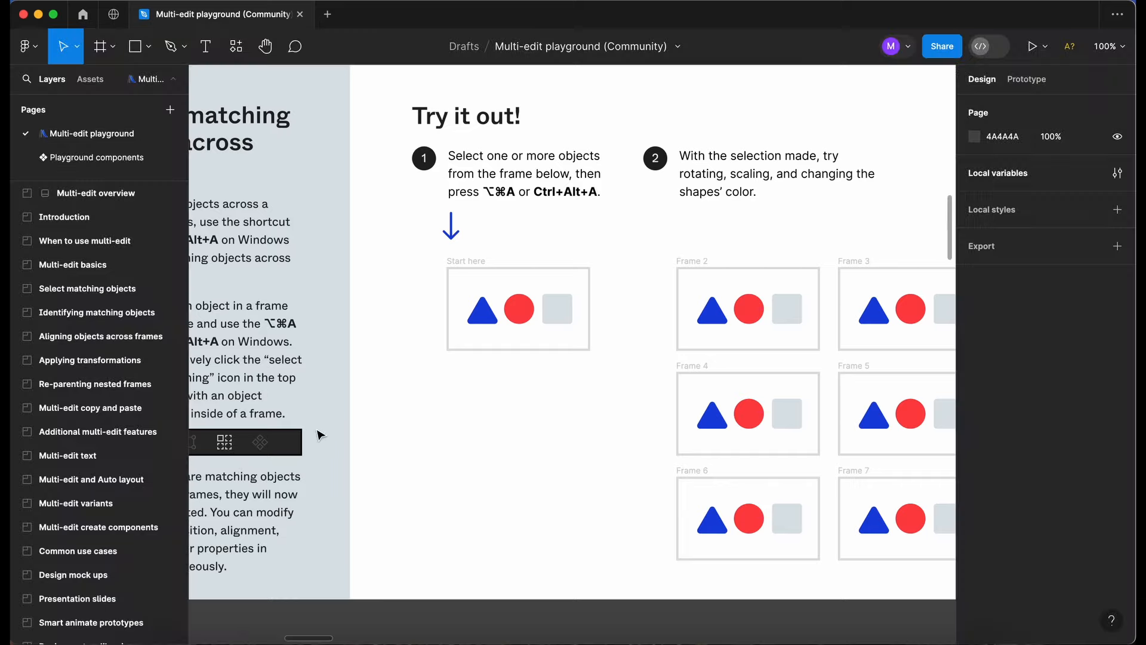
scroll(334, 425, down, 2)
scroll(334, 425, left, 4)
scroll(334, 425, down, 1)
scroll(335, 426, left, 2)
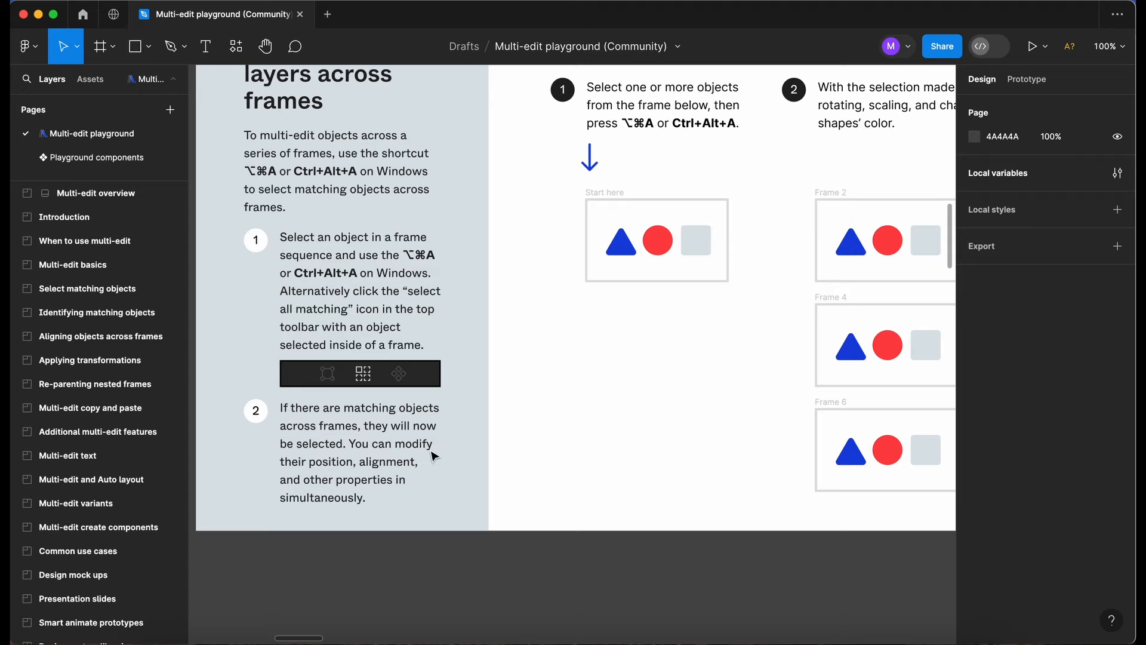
scroll(586, 276, up, 8)
scroll(586, 276, right, 10)
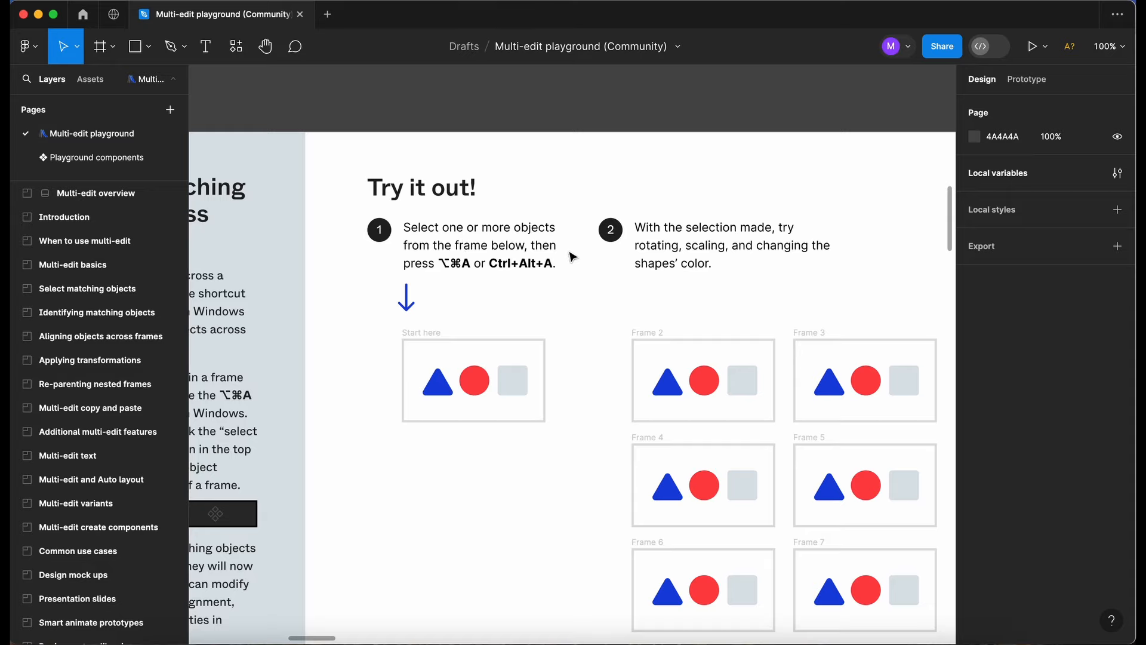
Select the Start here frame's blue triangle with its matches in Frames 2 to 7, and rotate them together.
click(435, 394)
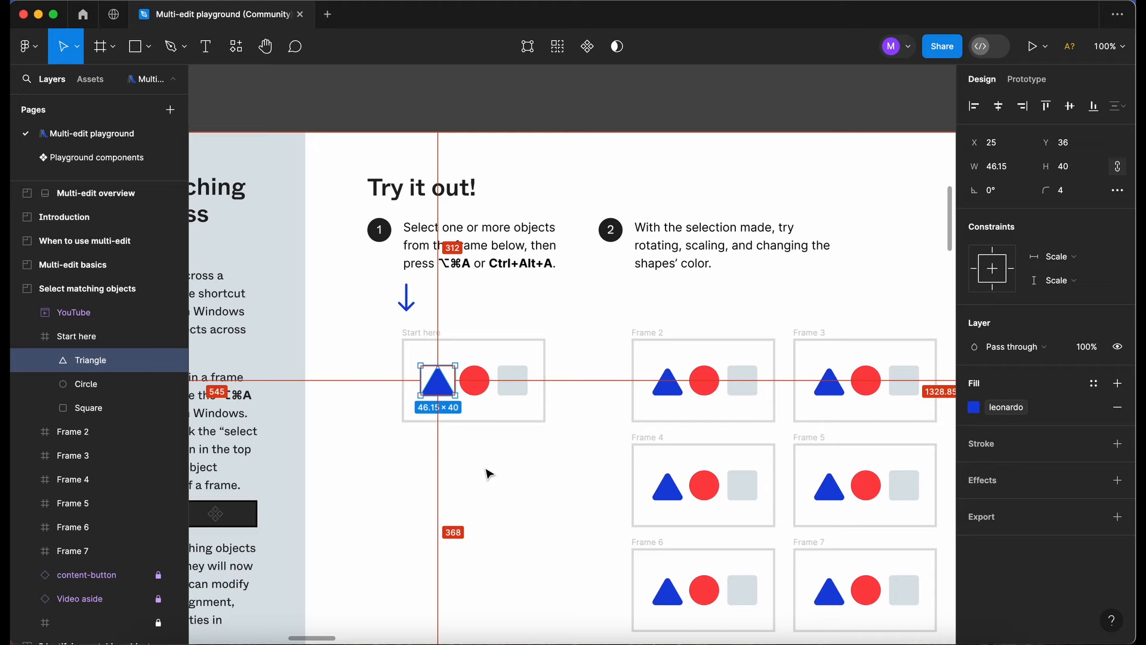
key(alt+super+a)
scroll(488, 474, down, 2)
scroll(488, 473, right, 2)
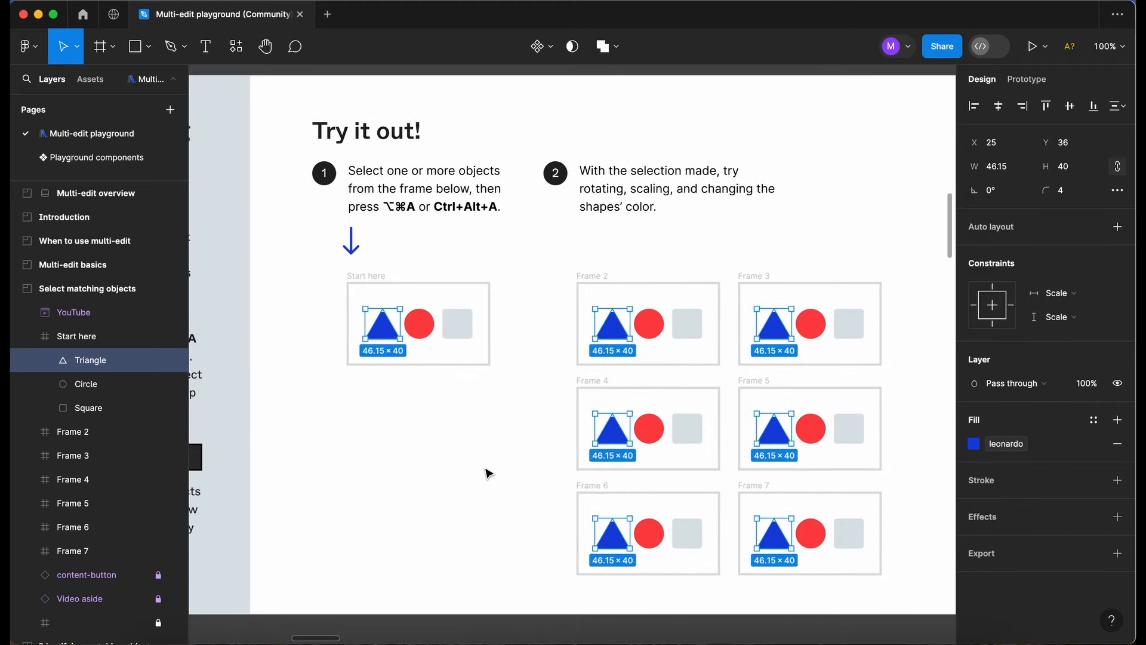
scroll(488, 474, down, 1)
scroll(488, 474, right, 1)
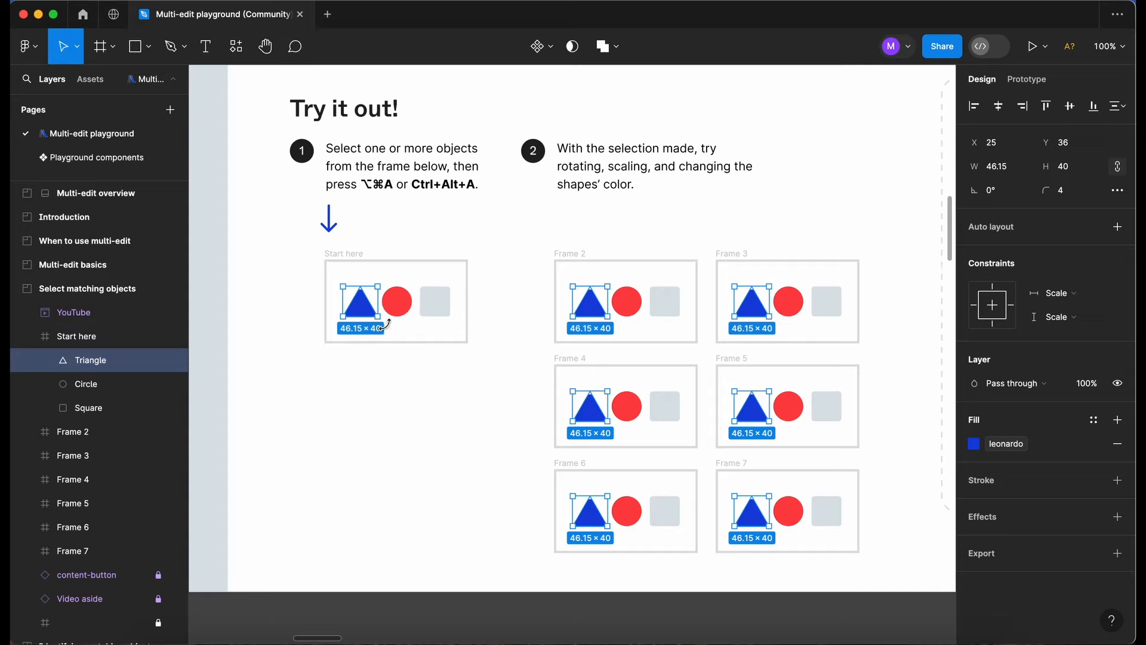
mouse_move(385, 324)
mouse_down()
mouse_move(368, 338)
mouse_move(337, 283)
mouse_move(337, 329)
mouse_move(329, 304)
mouse_move(358, 334)
mouse_move(391, 305)
mouse_move(390, 317)
mouse_up()
click(394, 397)
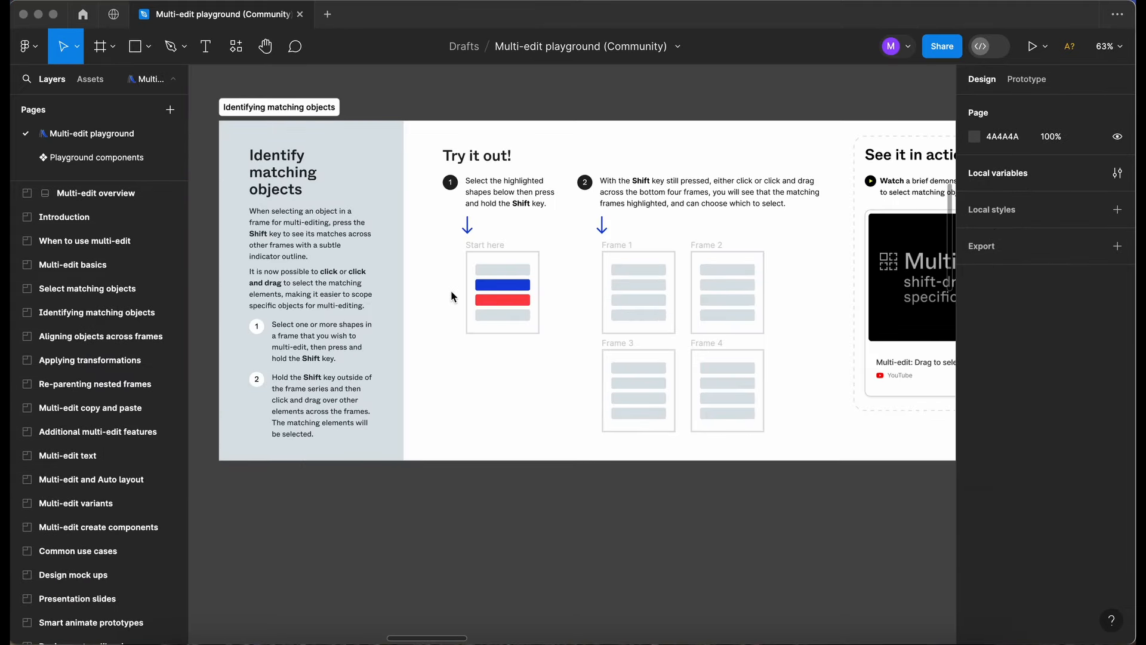
In the Identifying matching objects exercise, select the Start here frame's blue bar and only its matches in Frame 2 and Frame 4.
scroll(452, 294, down, 1)
scroll(452, 293, right, 1)
click(470, 326)
scroll(443, 199, up, 4)
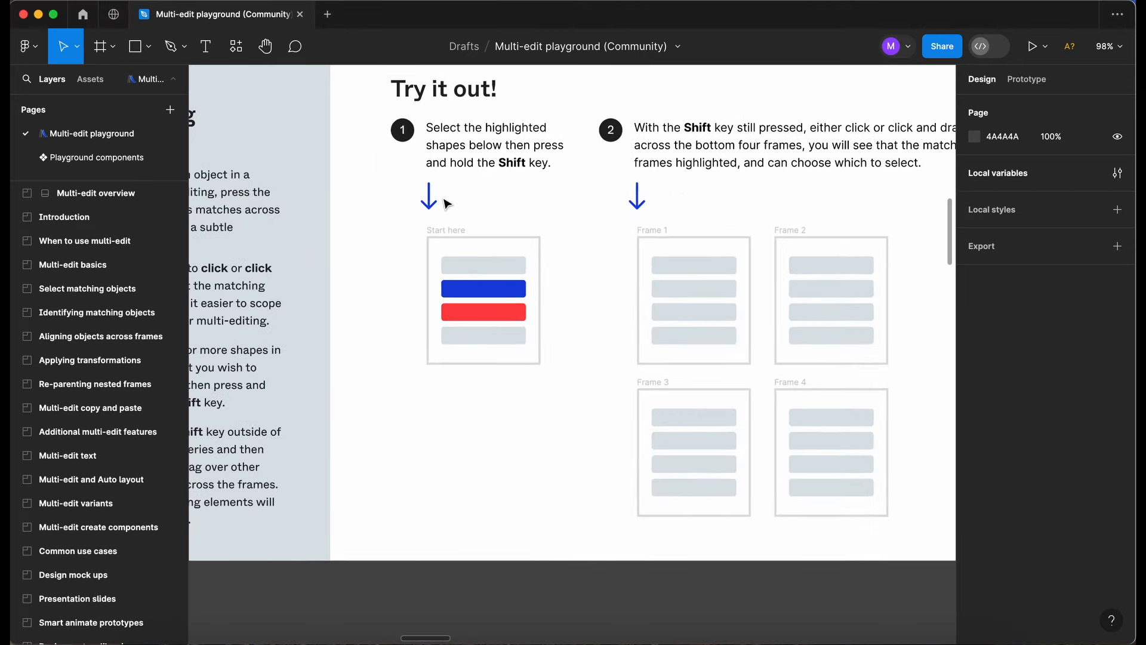
scroll(447, 204, right, 2)
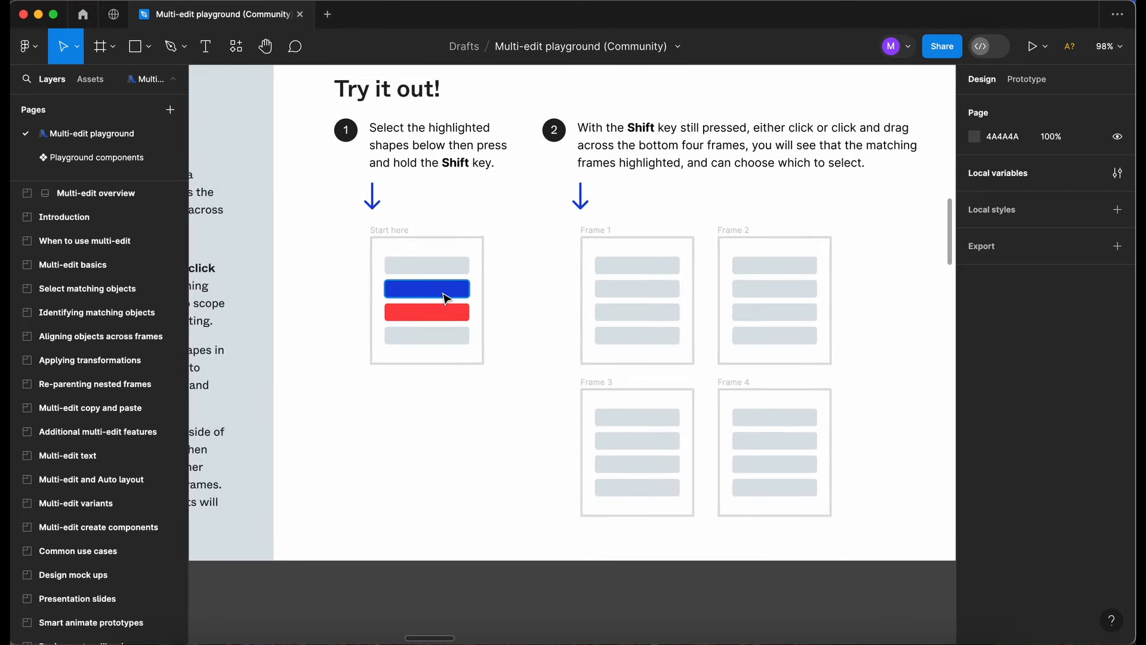
click(445, 297)
scroll(461, 295, right, 2)
scroll(461, 295, up, 1)
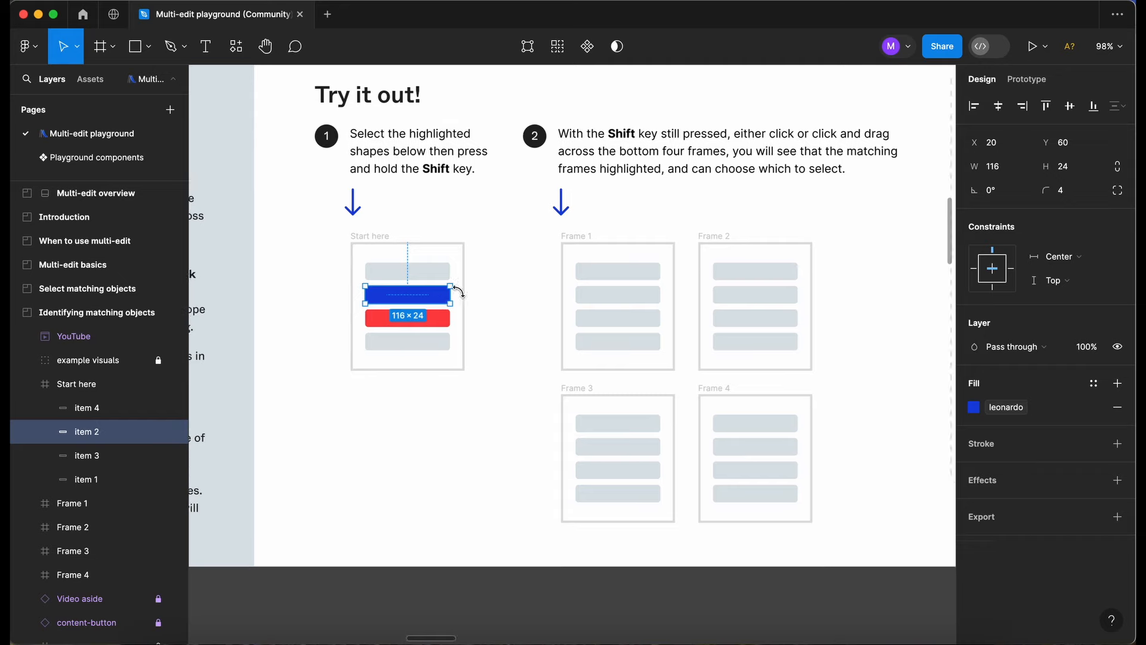
key(shift)
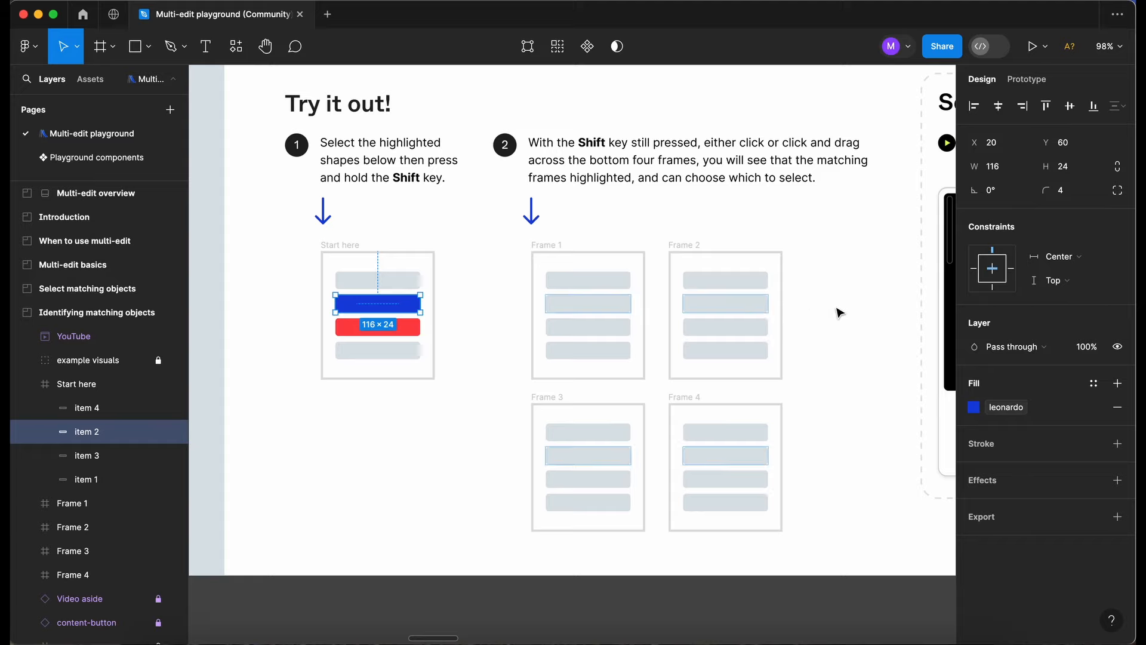
drag(843, 211, 691, 505)
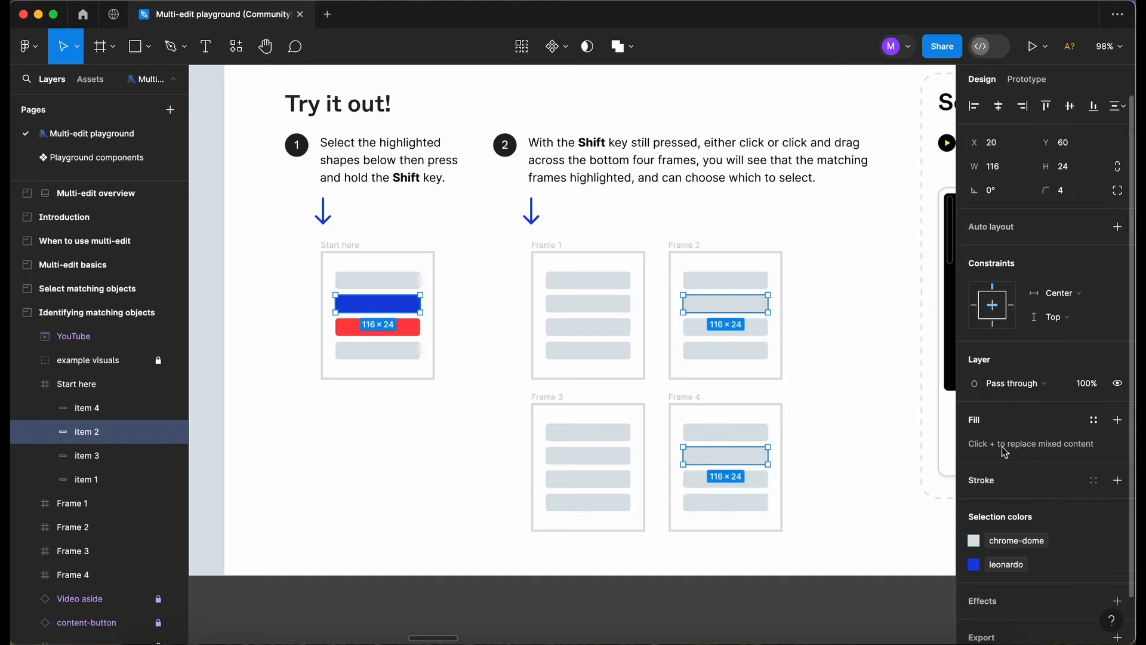
Apply the leonardo colour style to the fill of the selected bars and clear the selection.
click(1094, 420)
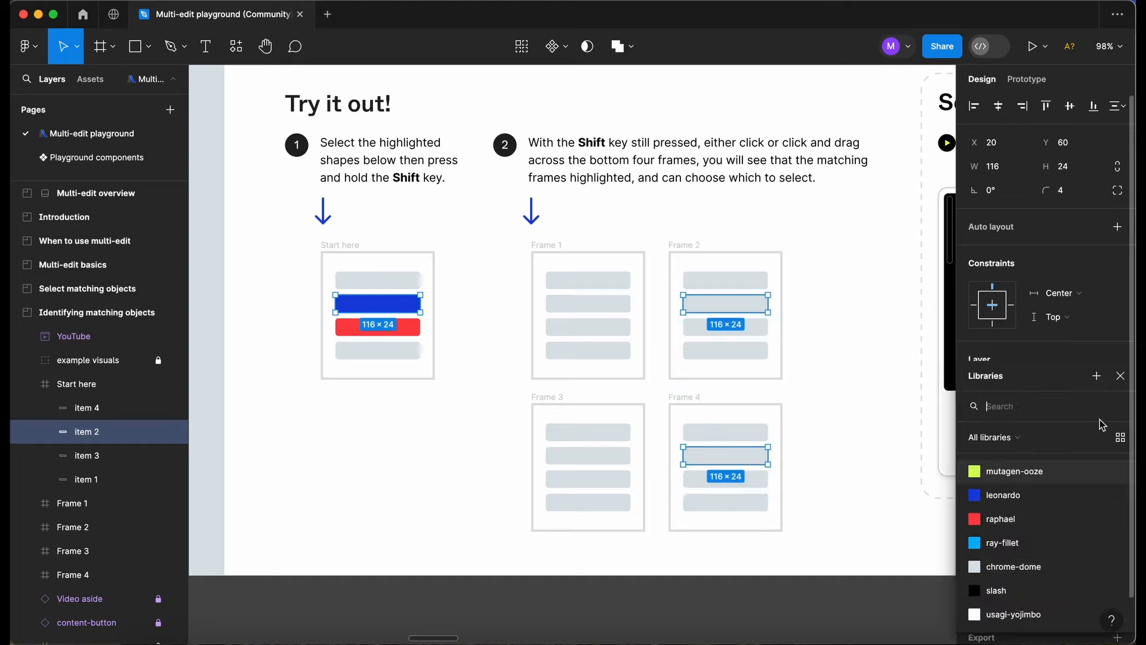
click(1026, 495)
click(657, 606)
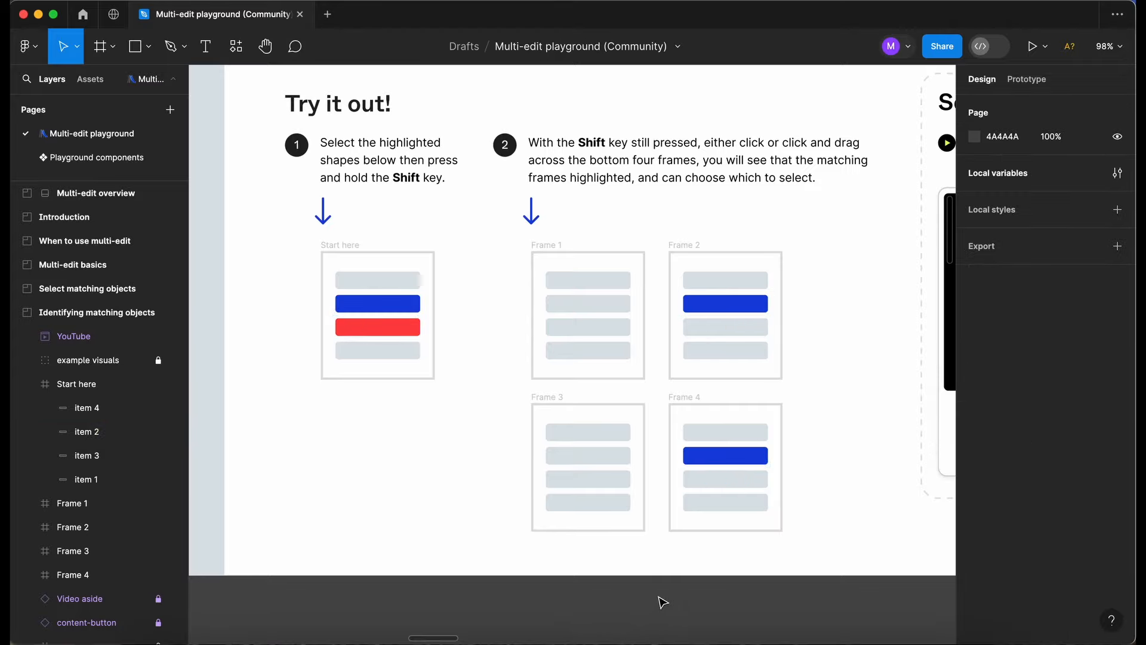
In the Aligning objects across frames exercise, select both Start here diamonds along with their matches in Frame 2 and Frame 3.
scroll(663, 601, down, 5)
scroll(663, 602, right, 10)
scroll(662, 602, down, 1)
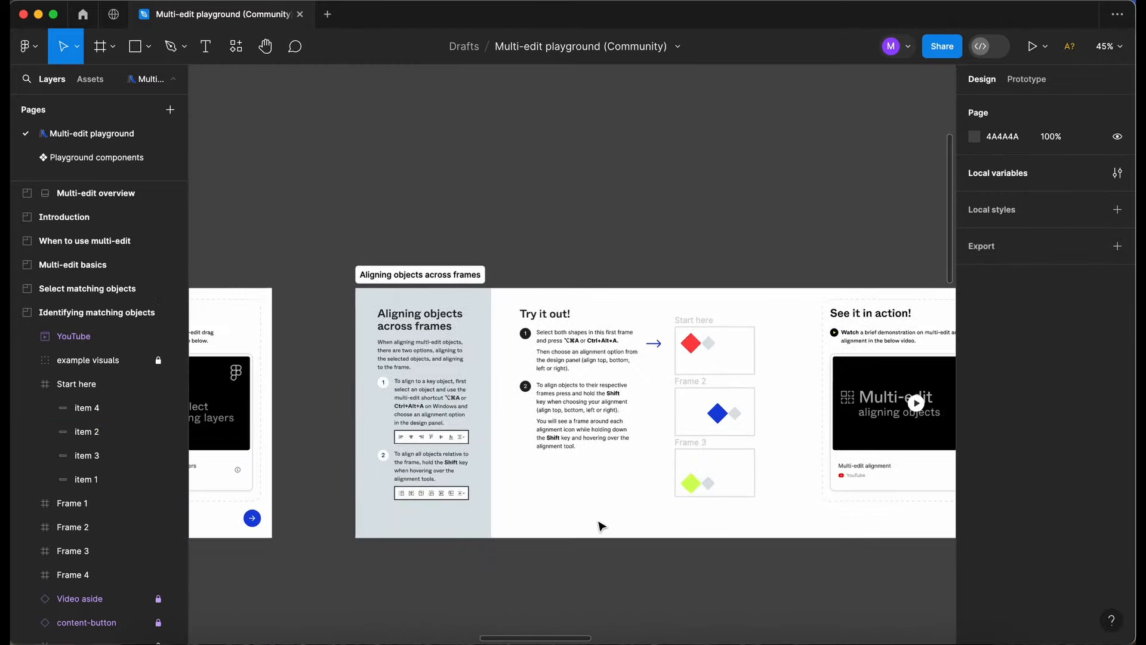
scroll(601, 526, up, 5)
scroll(602, 526, down, 1)
scroll(601, 526, left, 1)
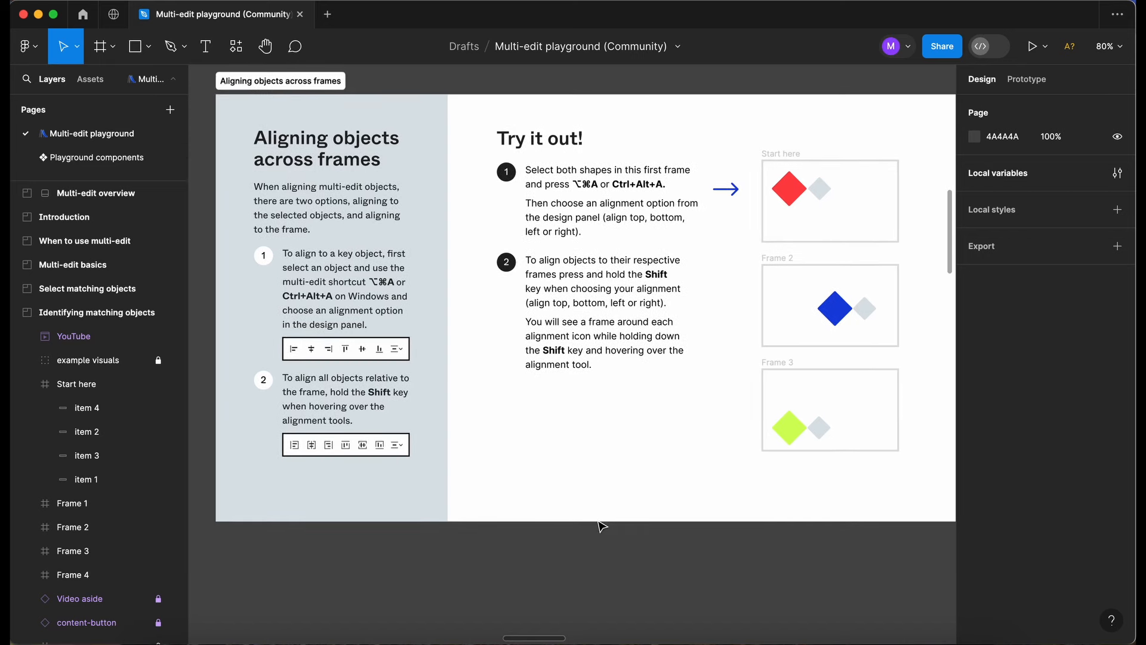
scroll(597, 477, up, 1)
scroll(668, 455, right, 5)
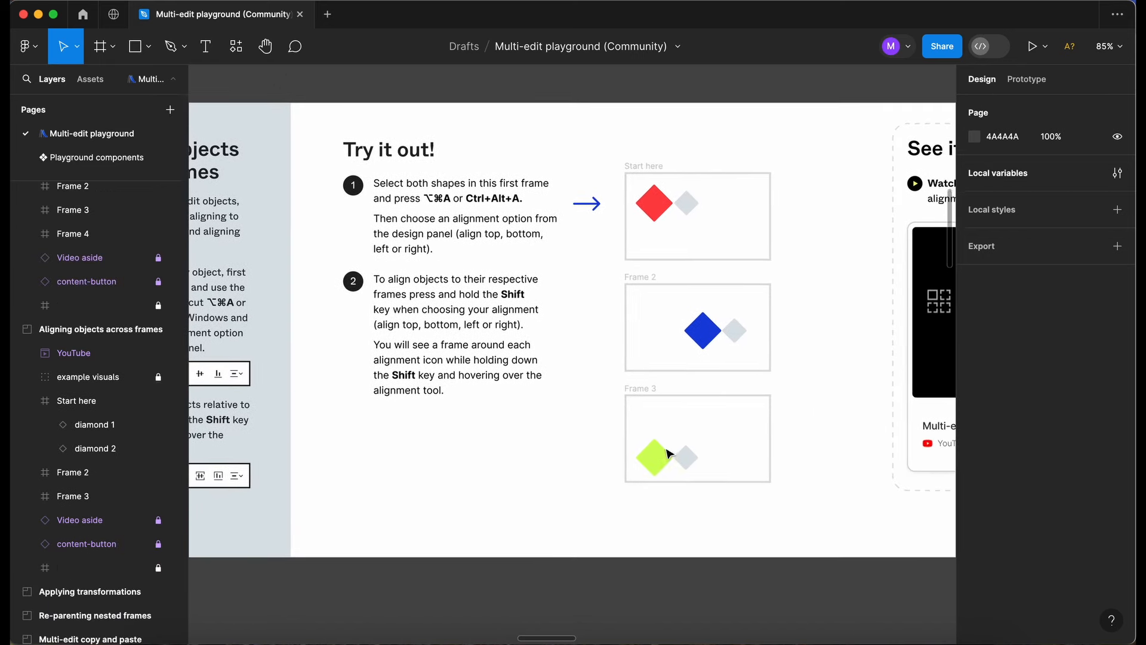
scroll(667, 449, up, 1)
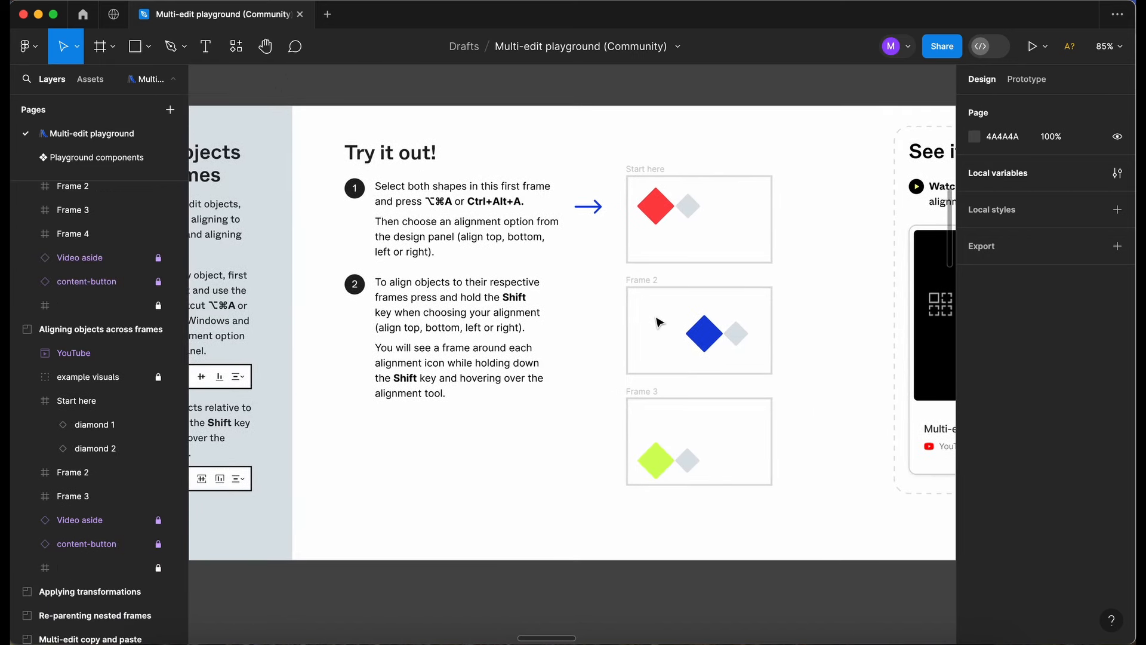
click(656, 215)
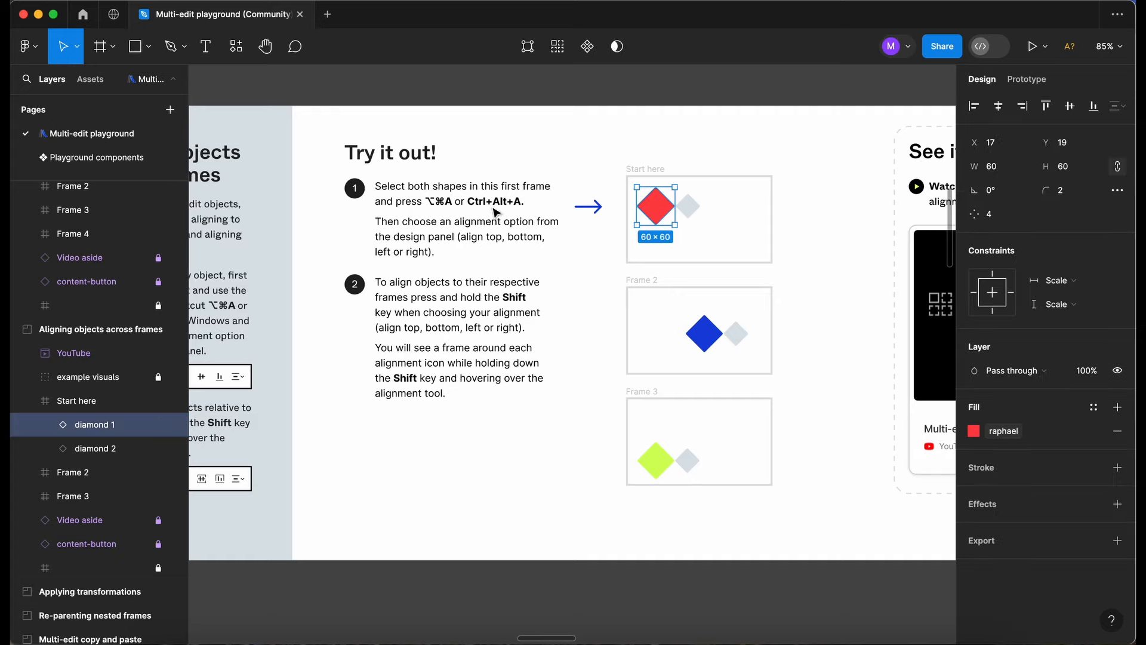
shift+click(690, 211)
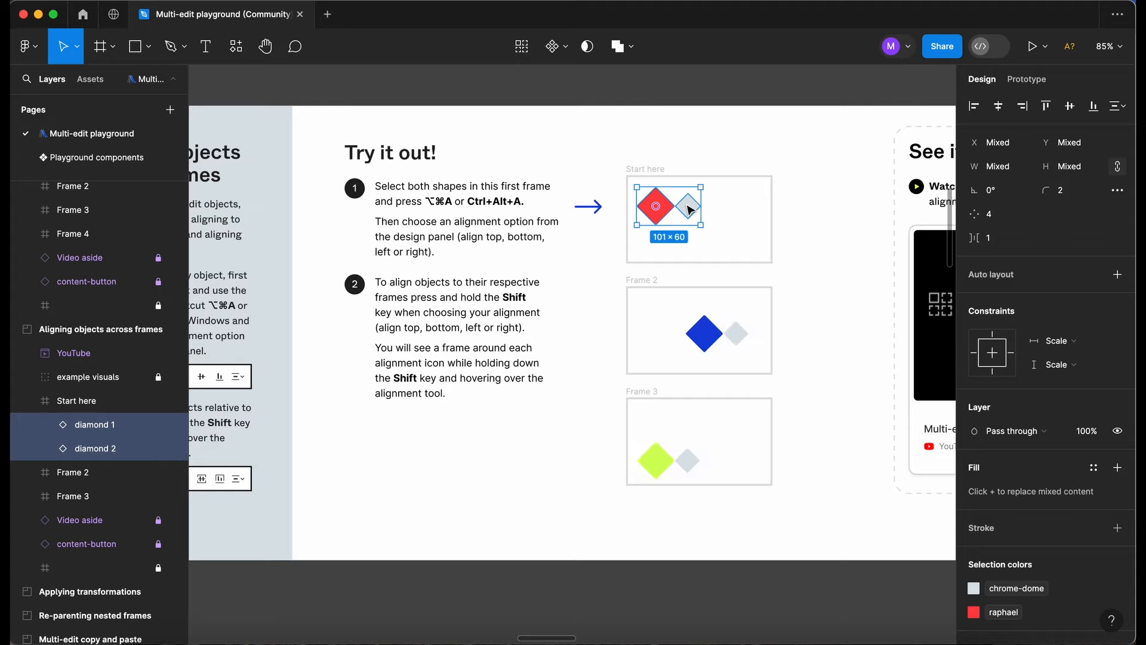
key(alt+super+a)
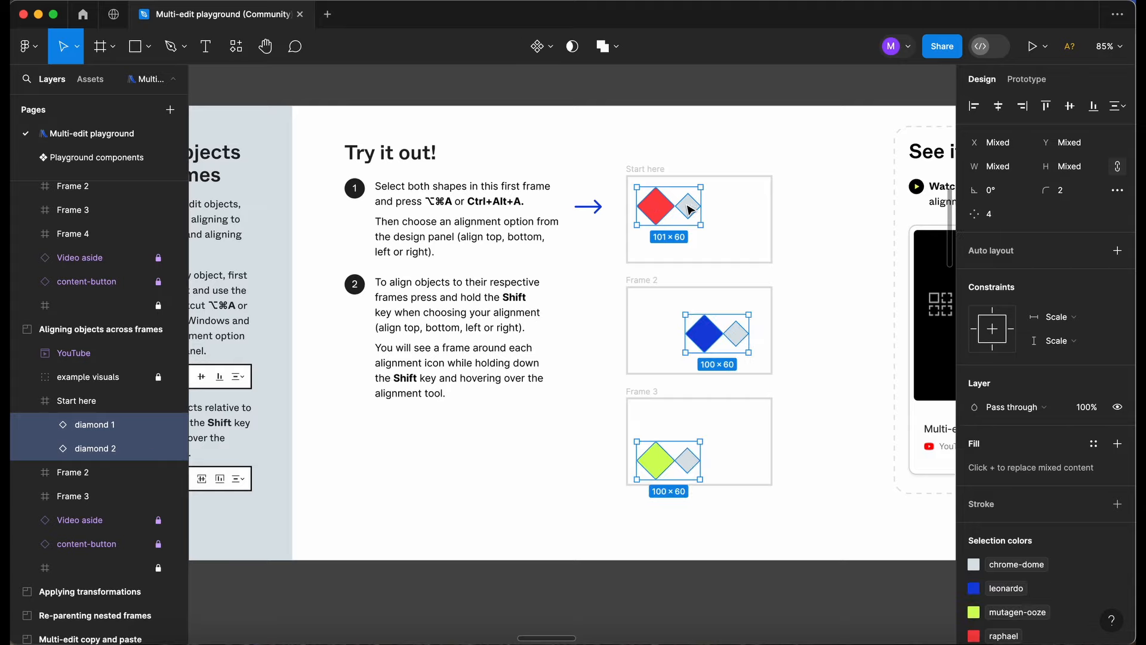
scroll(691, 210, up, 3)
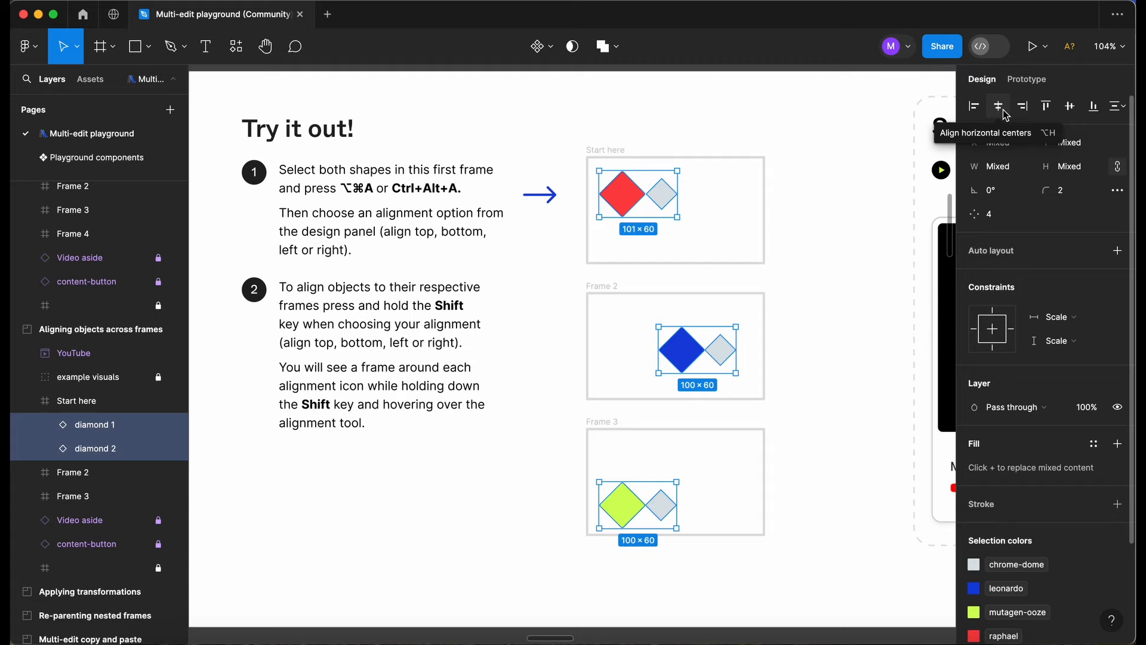
Align the selected diamonds relative to their frames, first left, then horizontally centred, ending at the right edge.
key(shift)
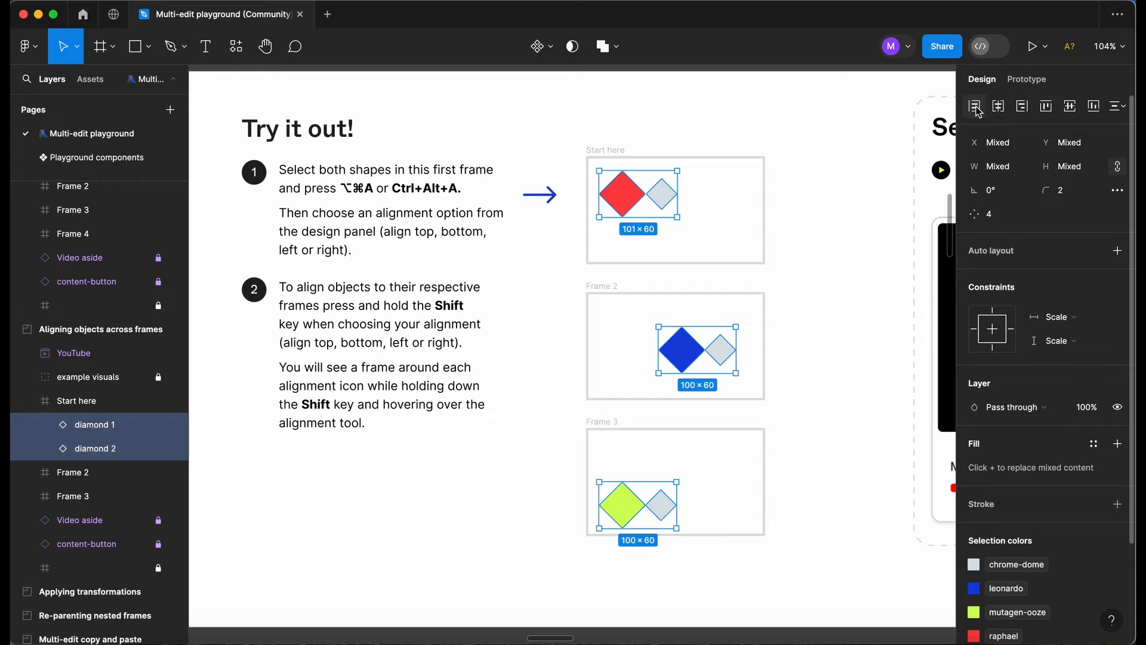
key(shift)
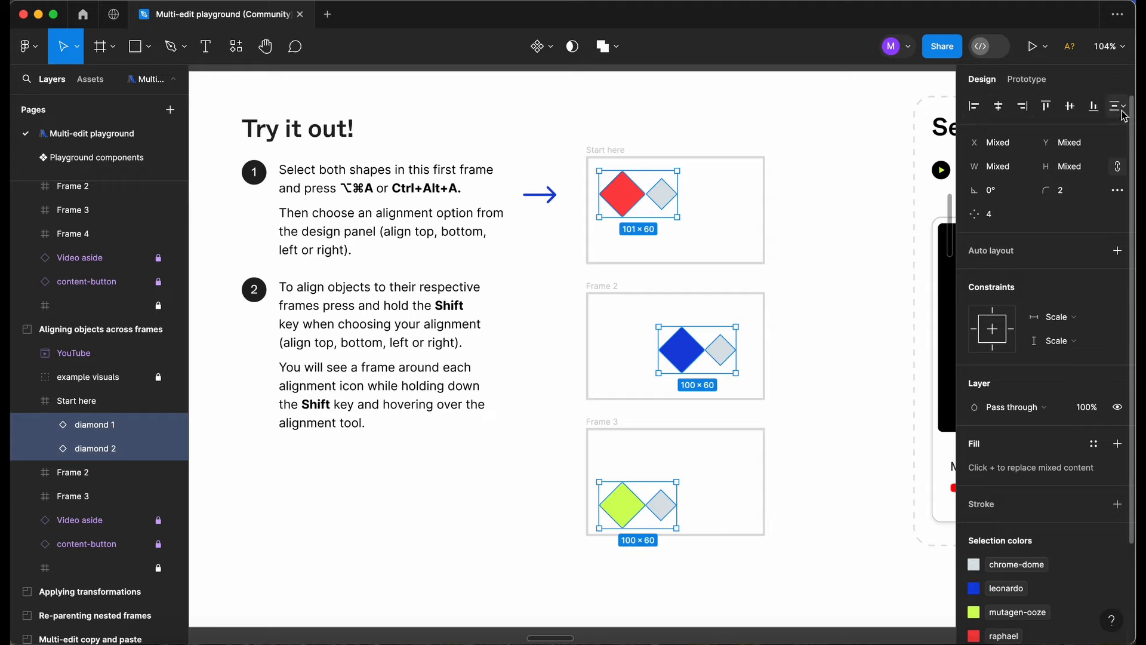
shift+click(976, 115)
shift+click(1004, 116)
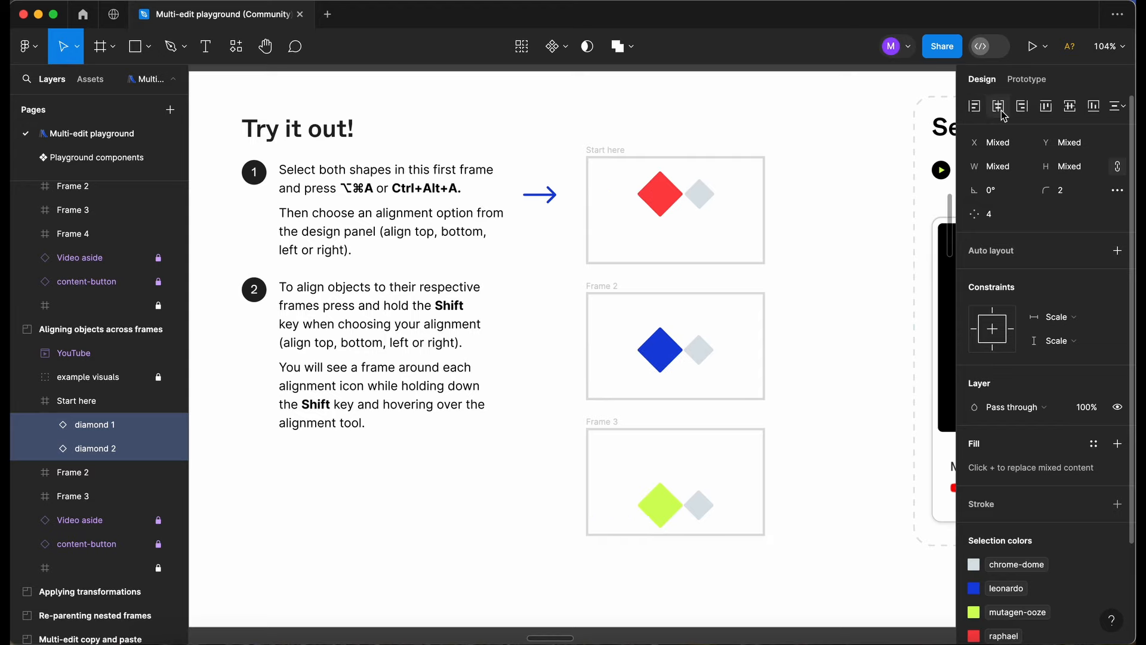
shift+click(1023, 114)
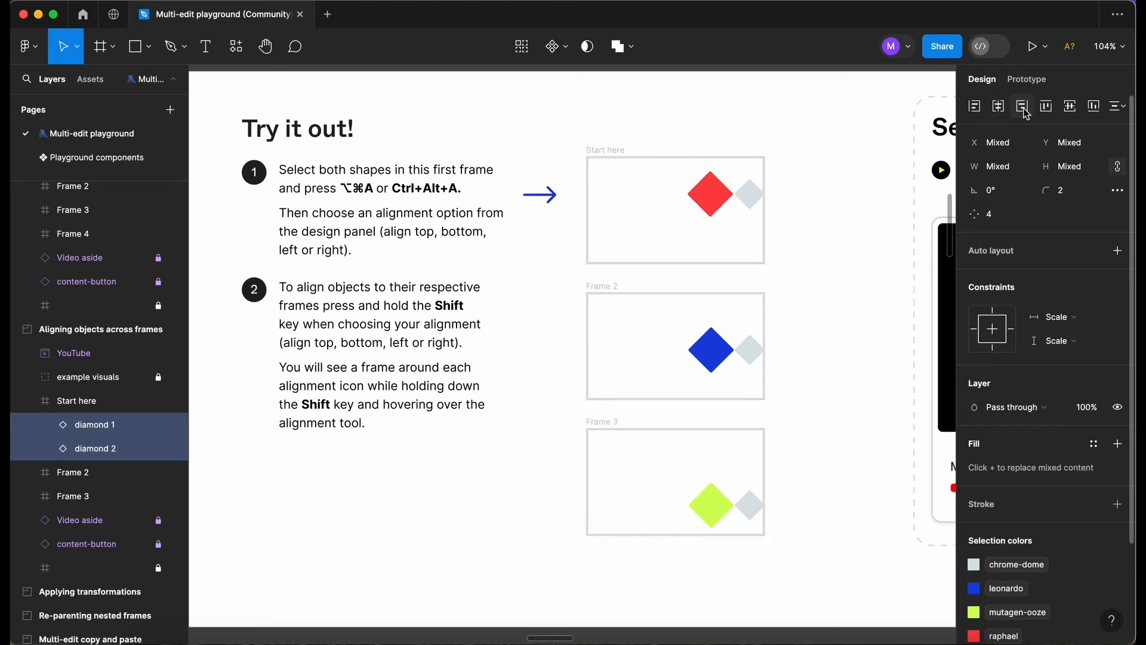
Align the diamonds to their frames' top, then vertical centre, ending at the bottom edge, and clear the selection.
shift+click(1055, 113)
shift+click(1071, 114)
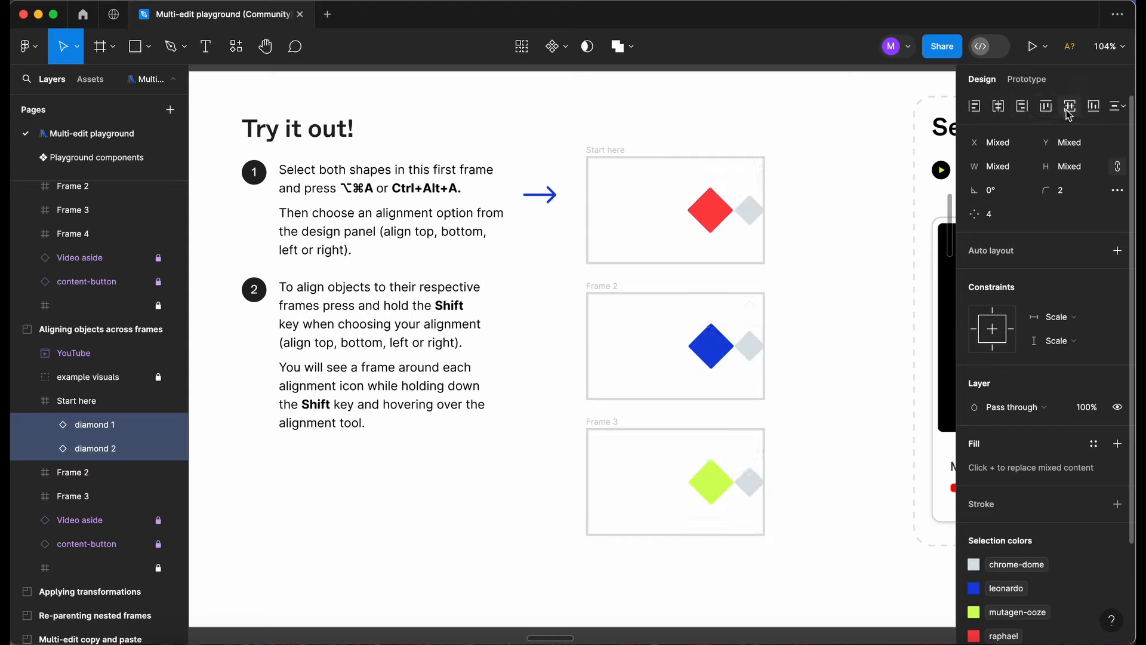
shift+click(1099, 113)
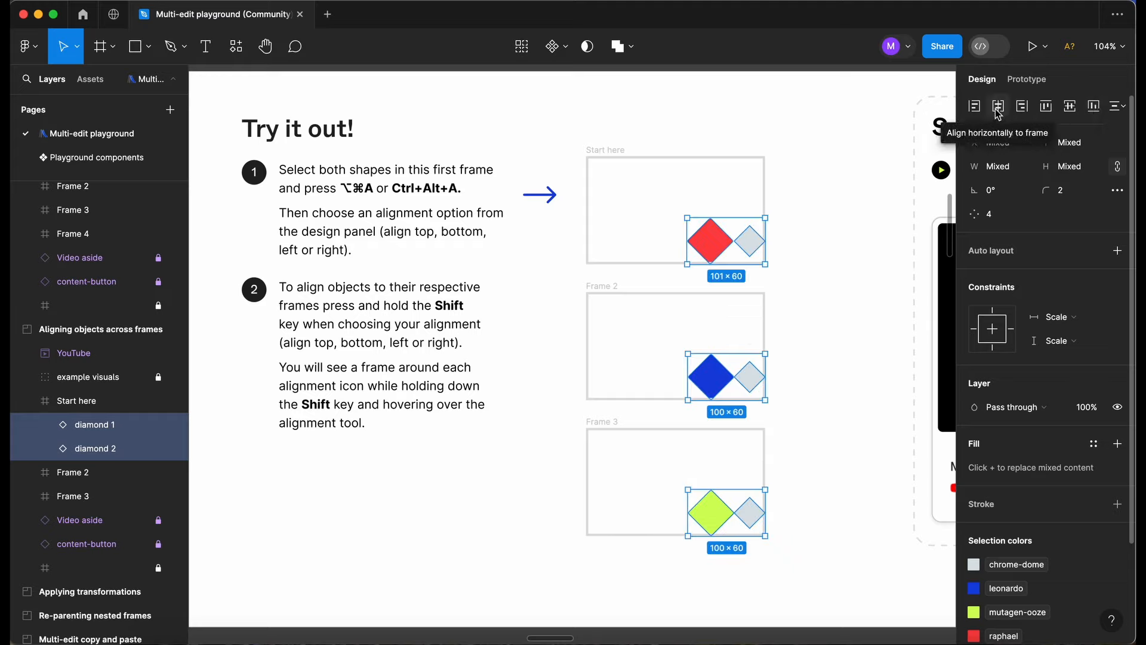
scroll(827, 196, down, 5)
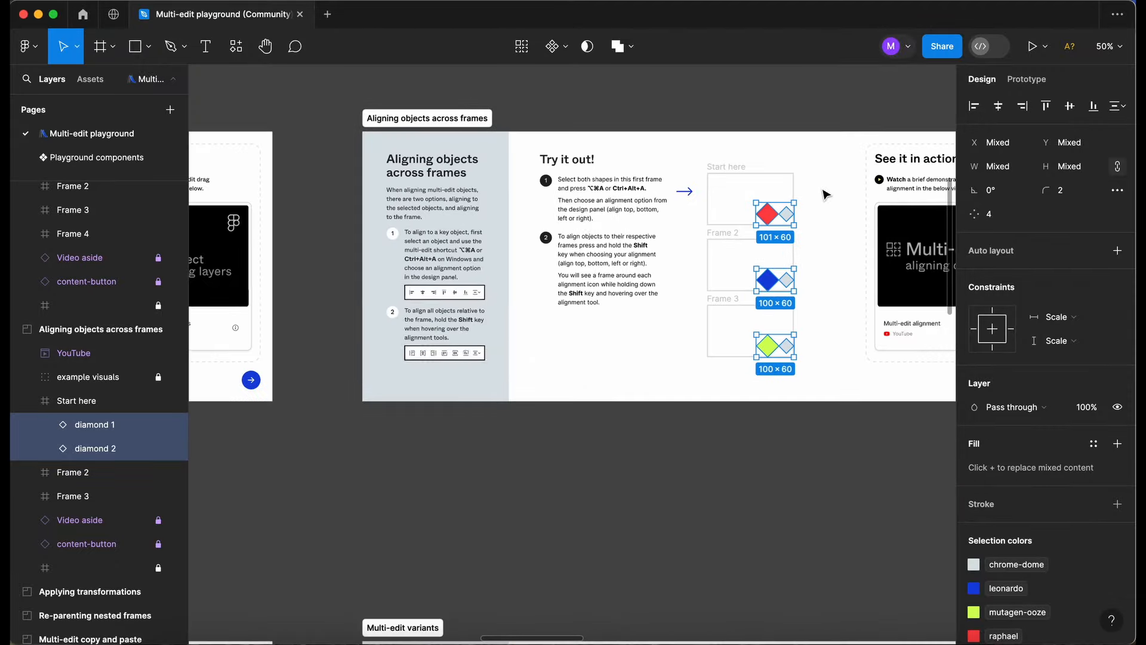
click(850, 478)
In the Applying transformations exercise, select the Start here cross with its matches in Frames 2 and 3 and rotate them together freehand.
scroll(850, 478, right, 6)
scroll(806, 474, right, 6)
scroll(686, 525, up, 2)
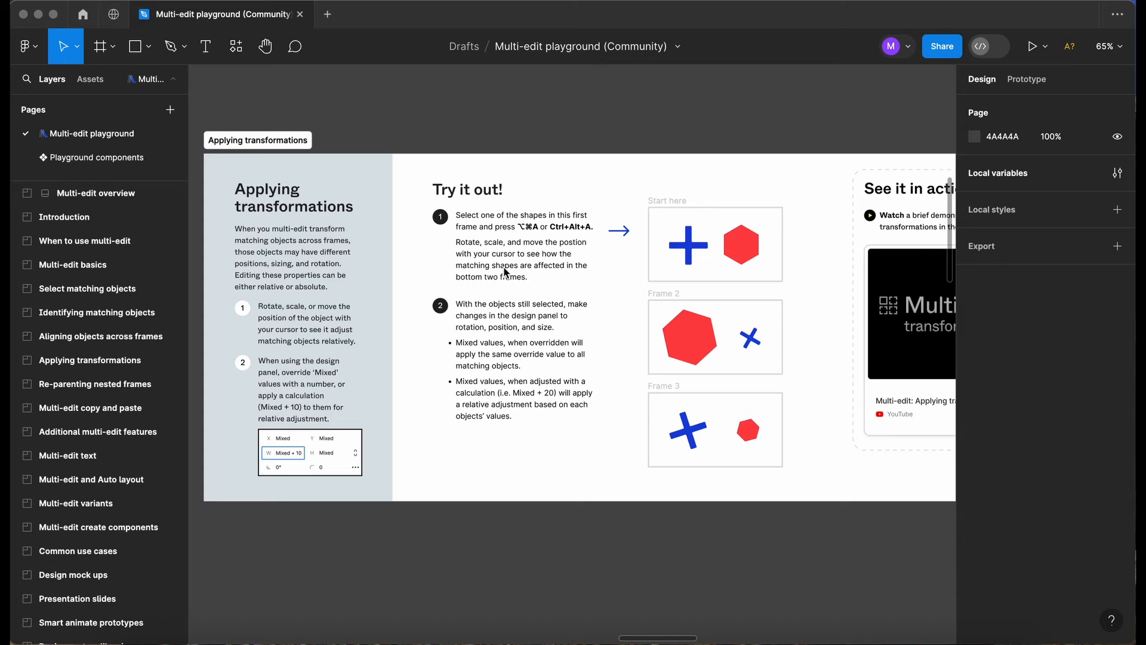
scroll(532, 285, up, 5)
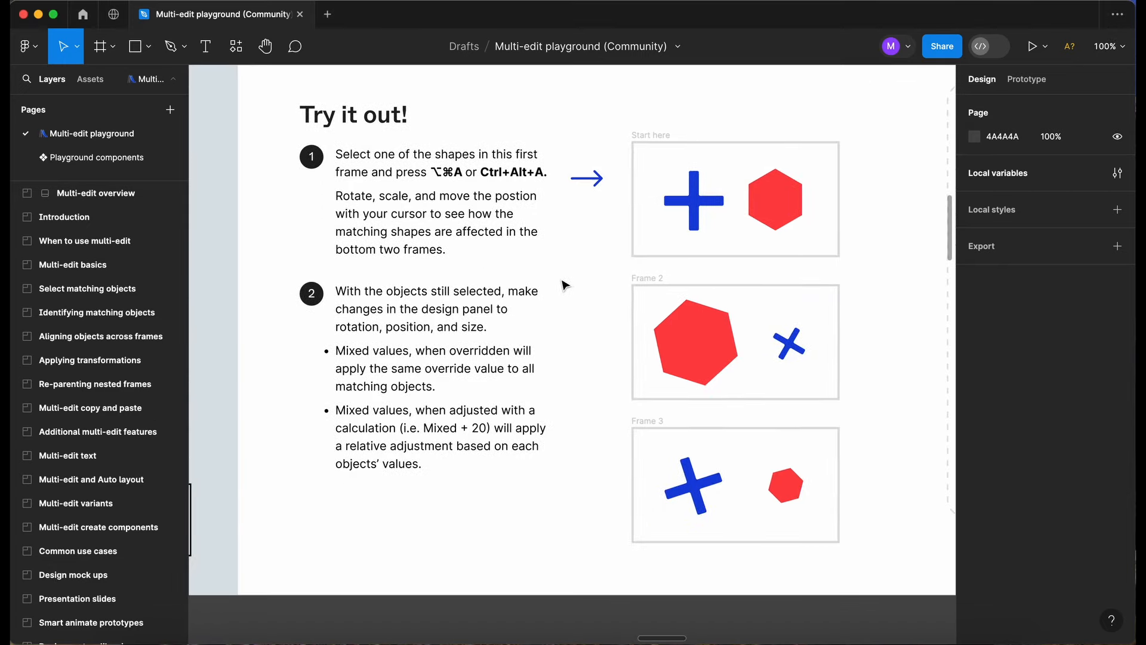
scroll(566, 285, right, 1)
click(637, 221)
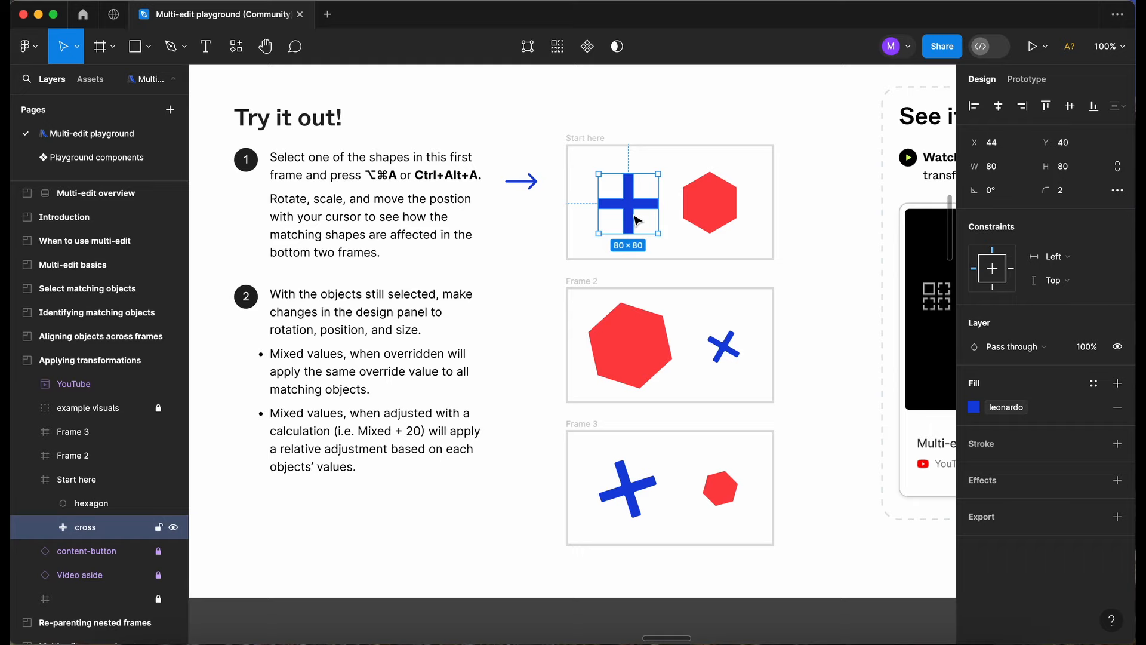
key(alt+super+a)
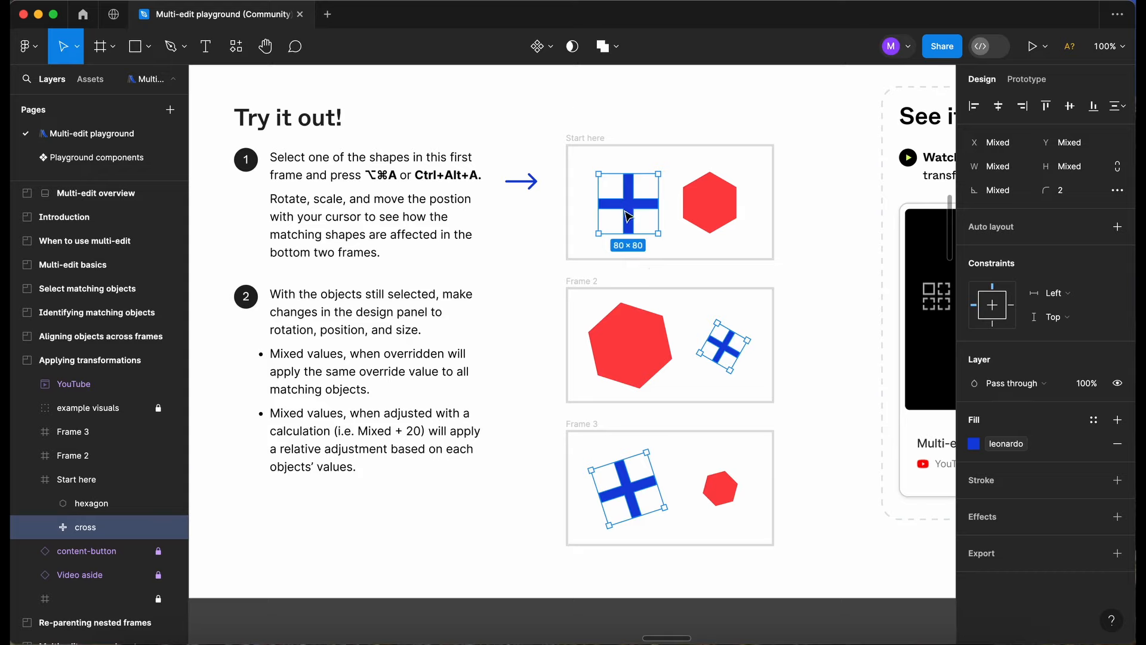
mouse_move(676, 247)
mouse_down()
mouse_move(633, 276)
mouse_move(627, 256)
mouse_move(668, 237)
mouse_move(676, 205)
mouse_move(676, 224)
mouse_up()
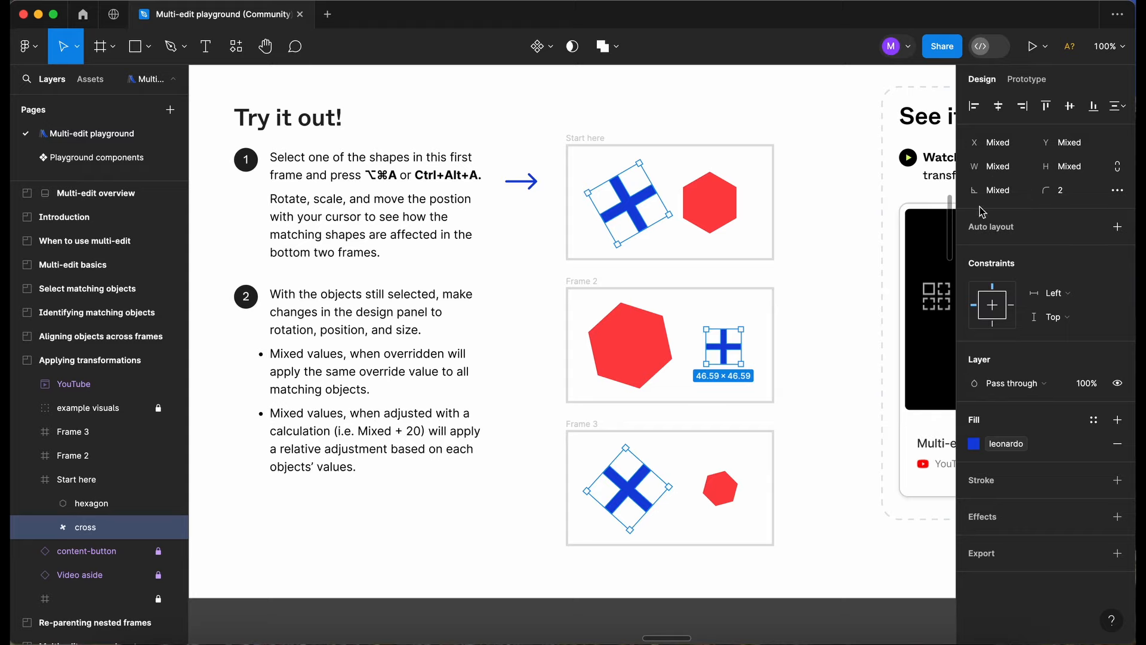
Set the rotation of all selected crosses to 0° and turn them together by a small freehand angle.
click(1014, 198)
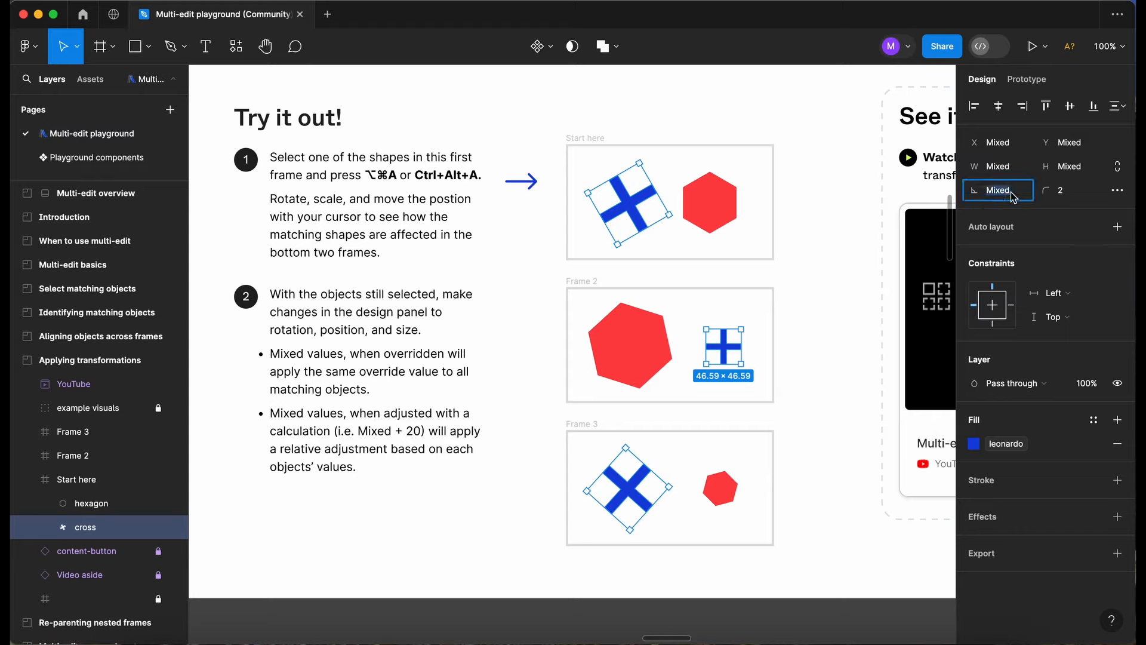
text(0)
key(Return)
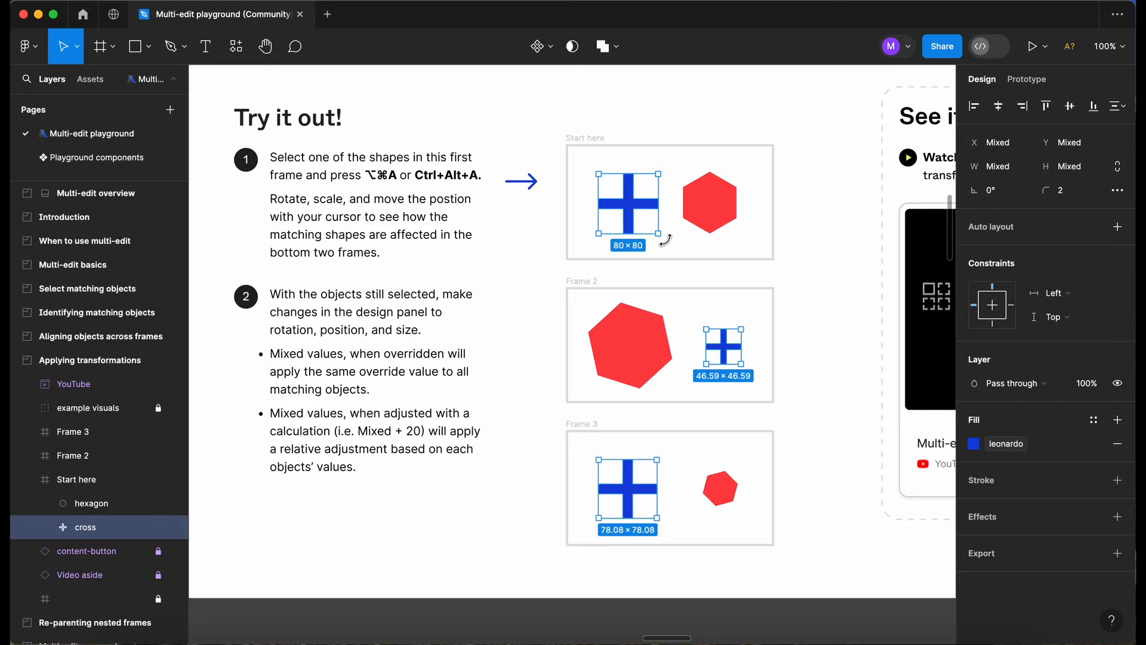
drag(666, 240, 595, 190)
Select the Start here hexagon with its matching hexagons in Frame 2 and Frame 3 and set their rotation to 0°.
click(727, 213)
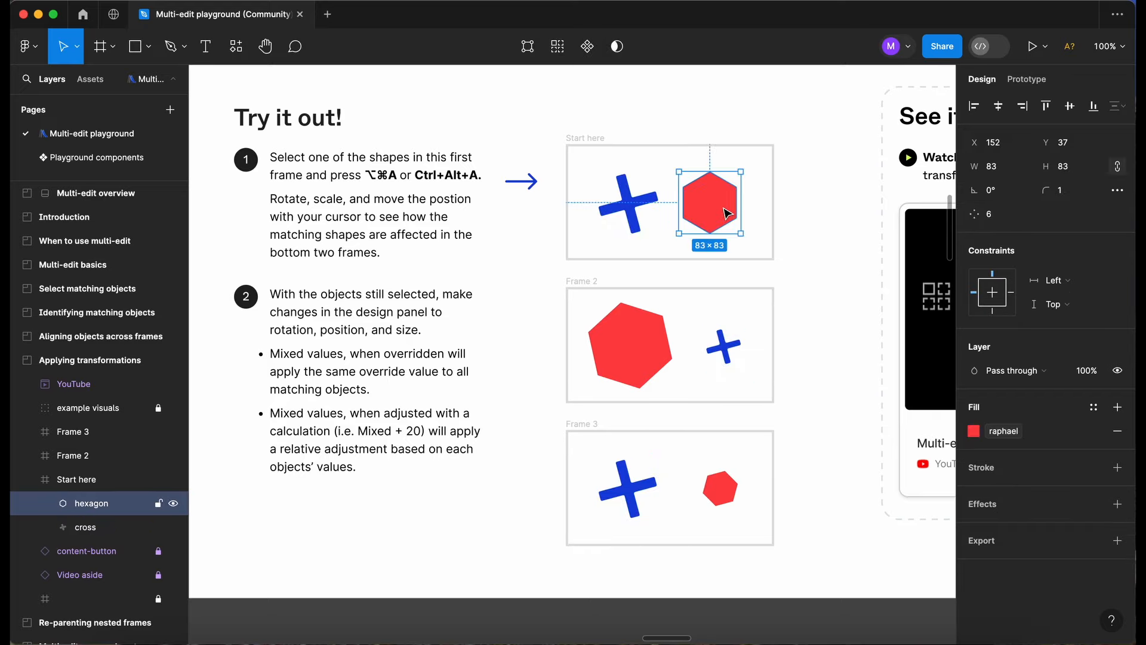
key(alt+super+a)
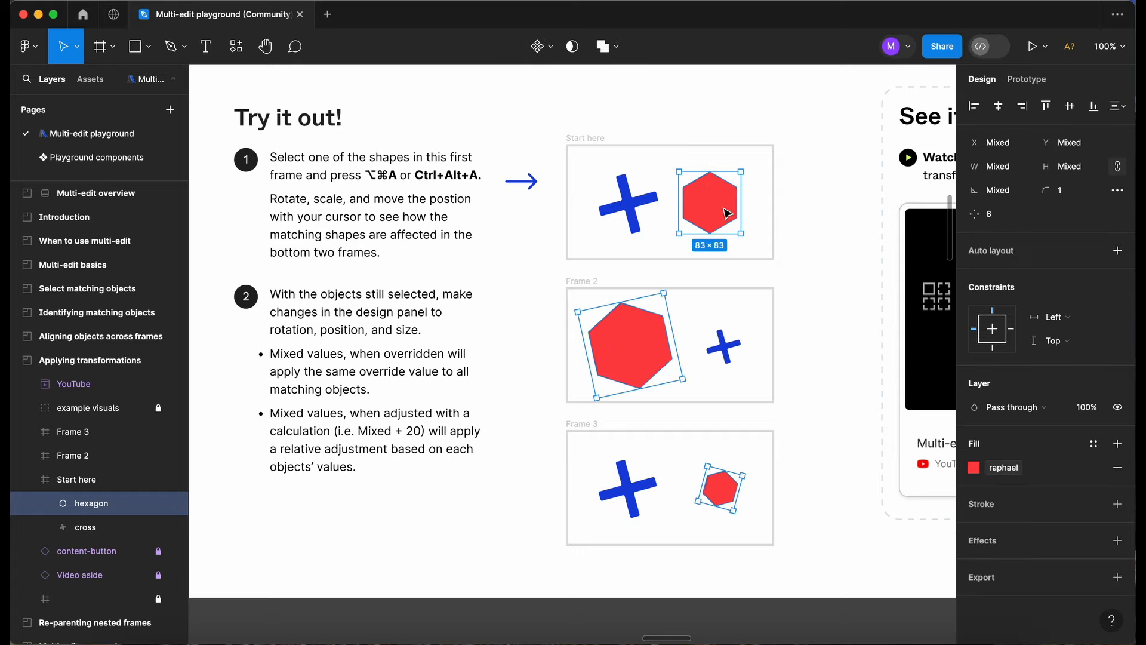
click(1015, 198)
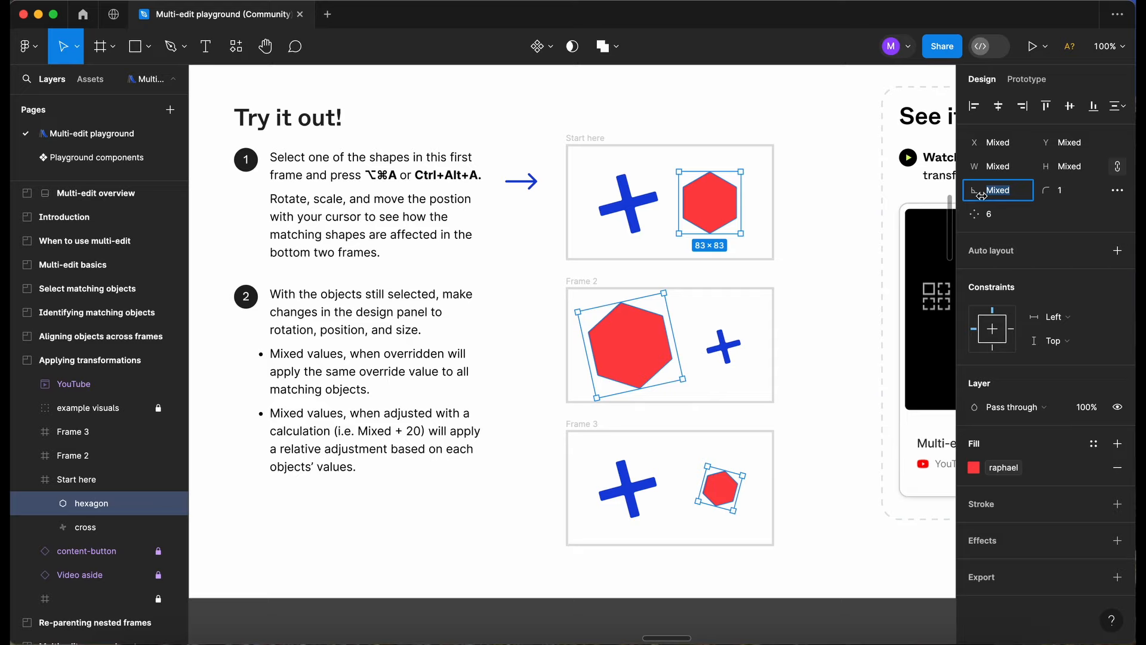
text(0)
key(Return)
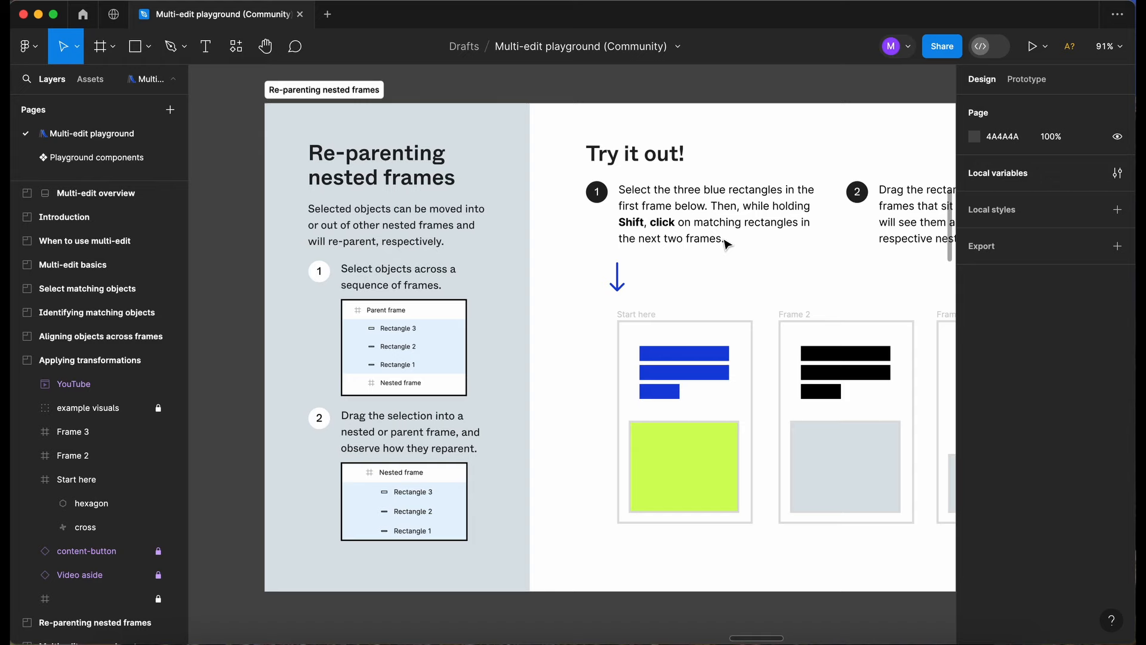
Examine the instructions and the three sample frames of the Re-parenting nested frames exercise.
scroll(725, 243, down, 2)
scroll(726, 244, right, 2)
ctrl+scroll(655, 297, up, 3)
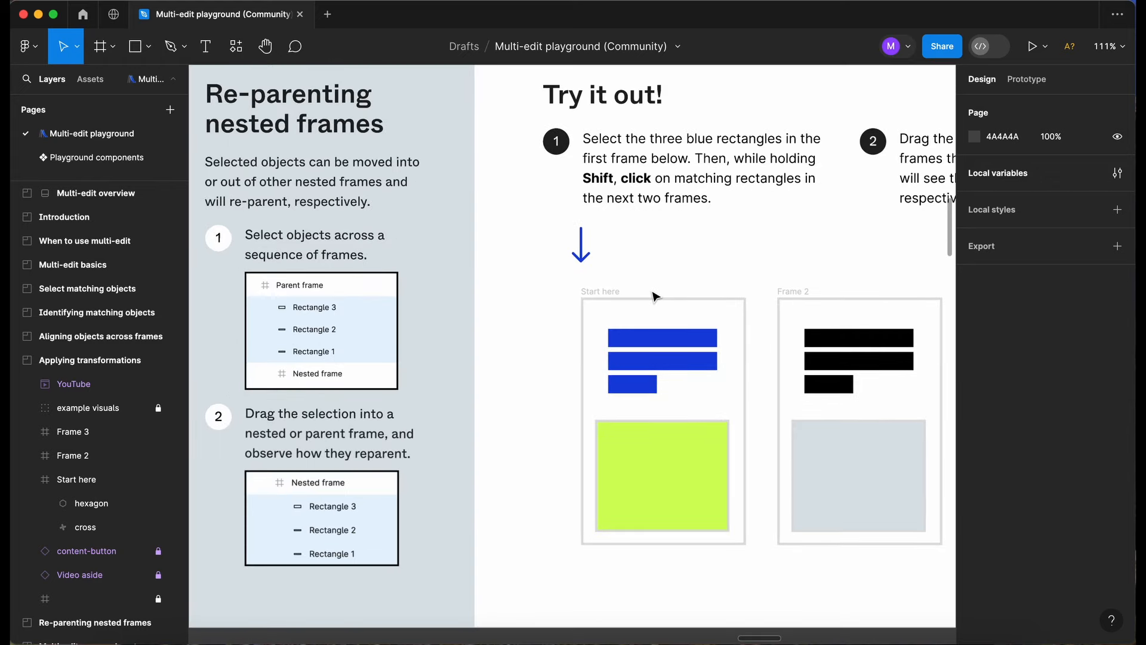
scroll(655, 297, down, 1)
scroll(655, 297, left, 1)
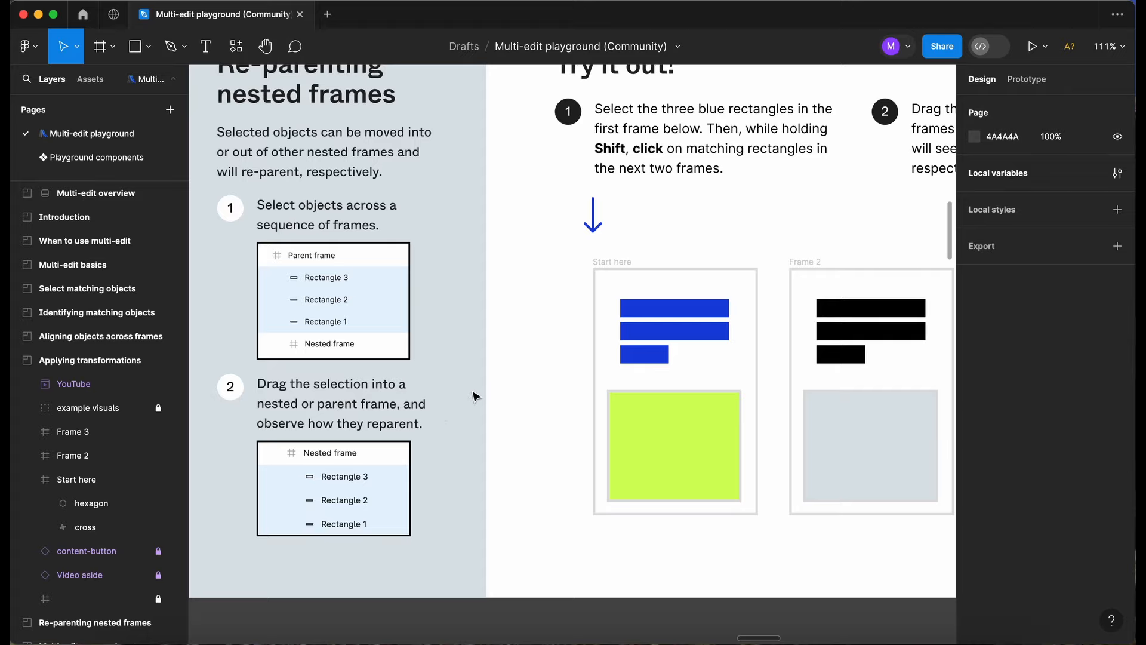
scroll(476, 397, right, 2)
scroll(476, 398, up, 2)
scroll(476, 397, down, 3)
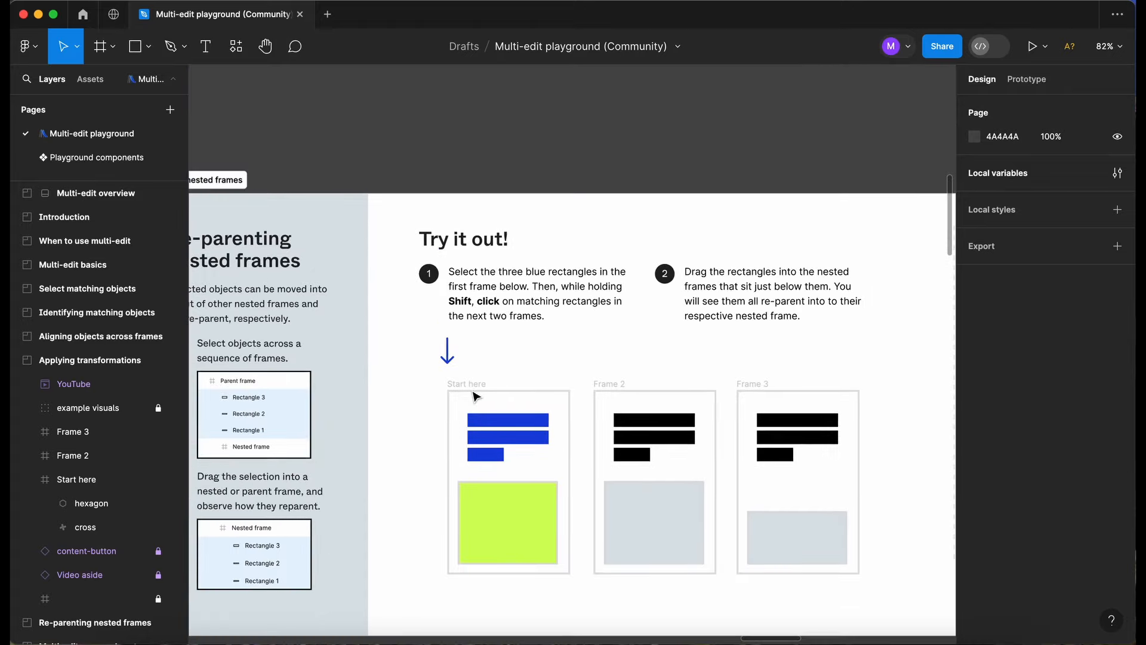
scroll(476, 397, down, 1)
scroll(476, 397, right, 1)
scroll(476, 397, right, 1)
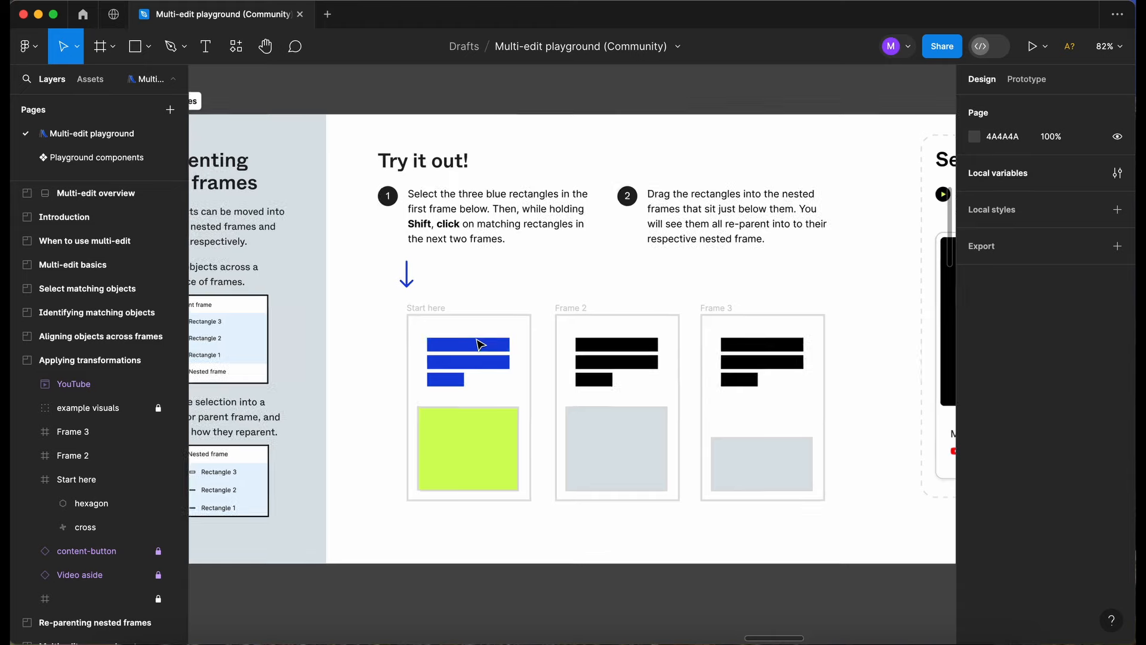
Select the three blue rectangles in the Start here frame together with the matching black rectangles in Frame 2 and Frame 3.
scroll(478, 351, up, 3)
click(480, 352)
shift+click(481, 368)
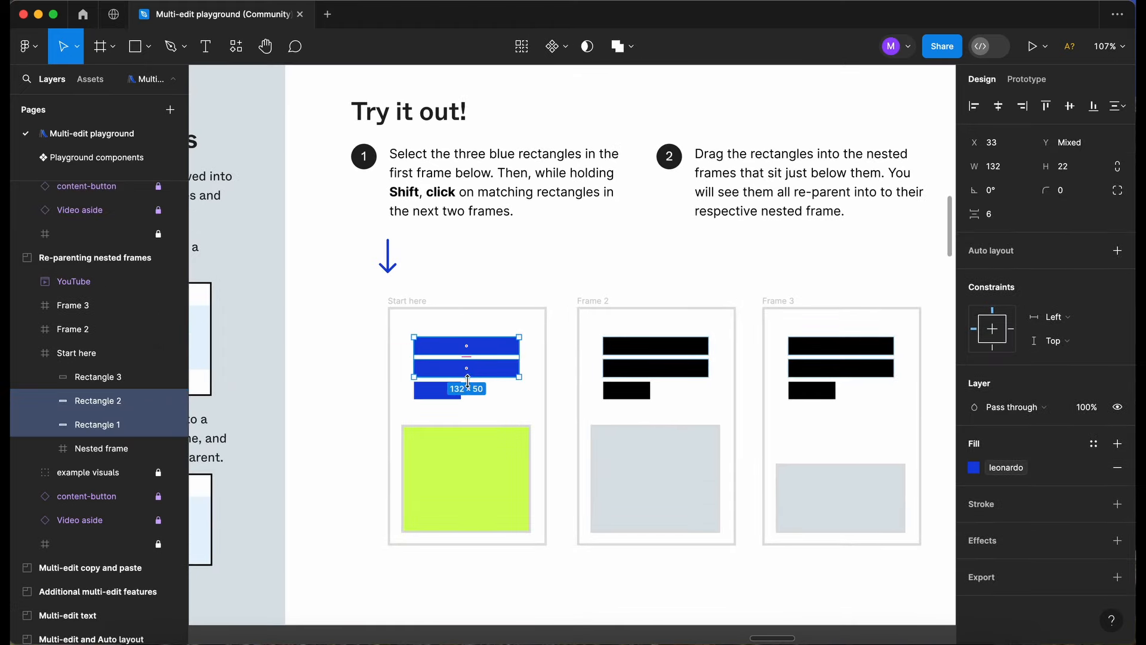
shift+click(448, 391)
scroll(454, 388, right, 3)
scroll(454, 388, down, 1)
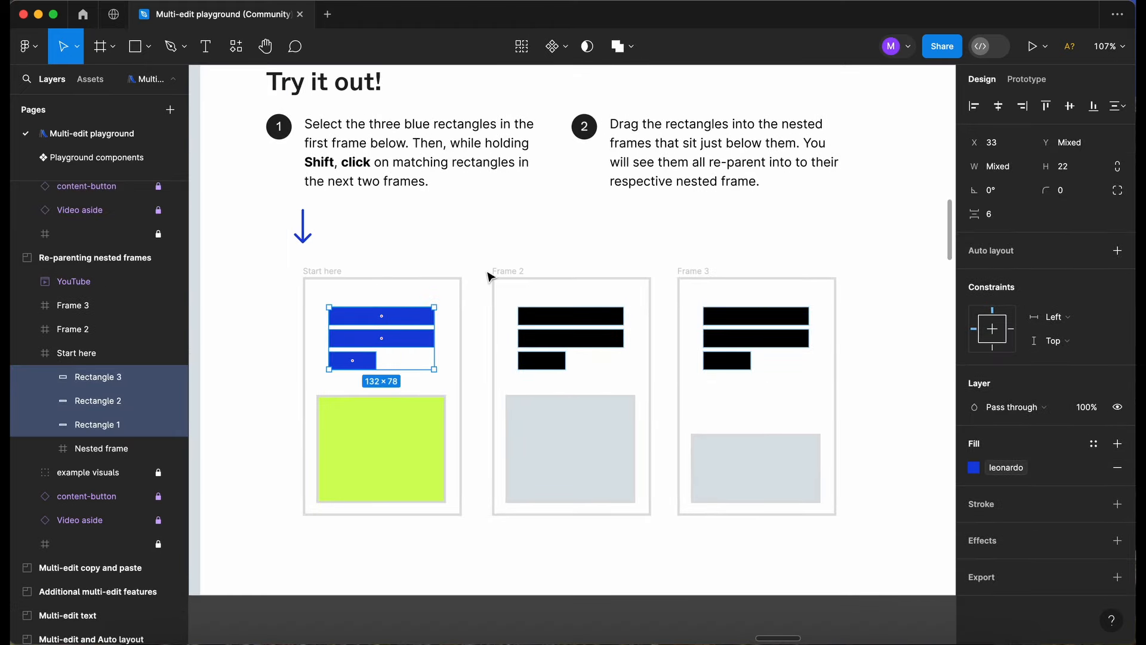
drag(481, 300, 851, 358)
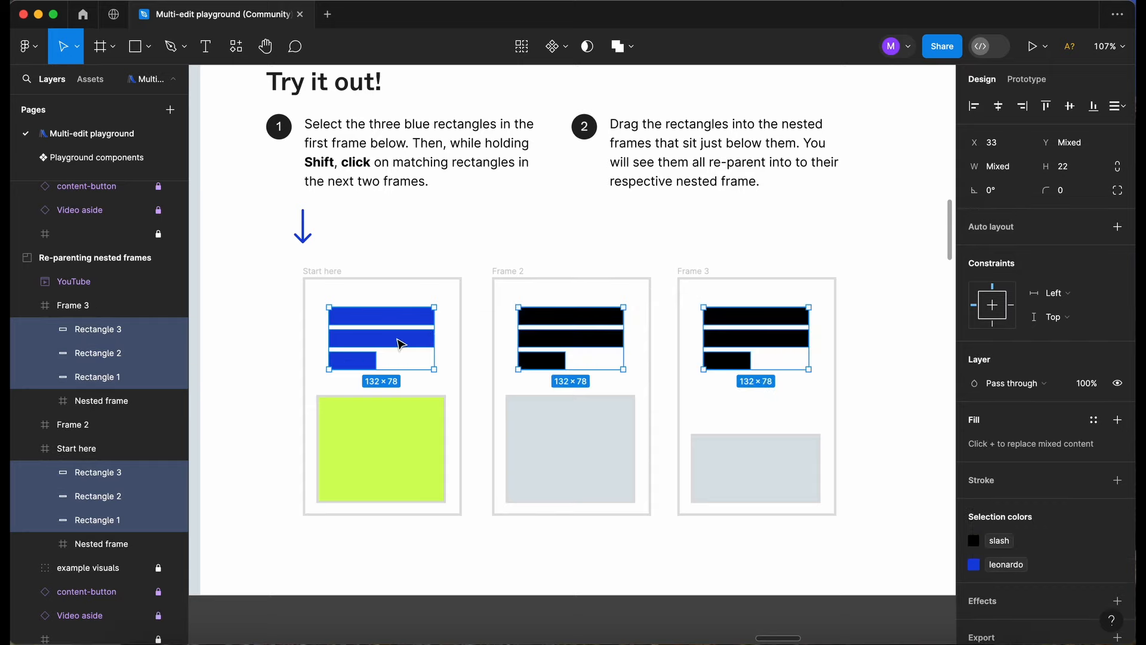
Move the selected rectangles down into the nested frame below them in each frame, and clear the selection.
scroll(400, 345, down, 1)
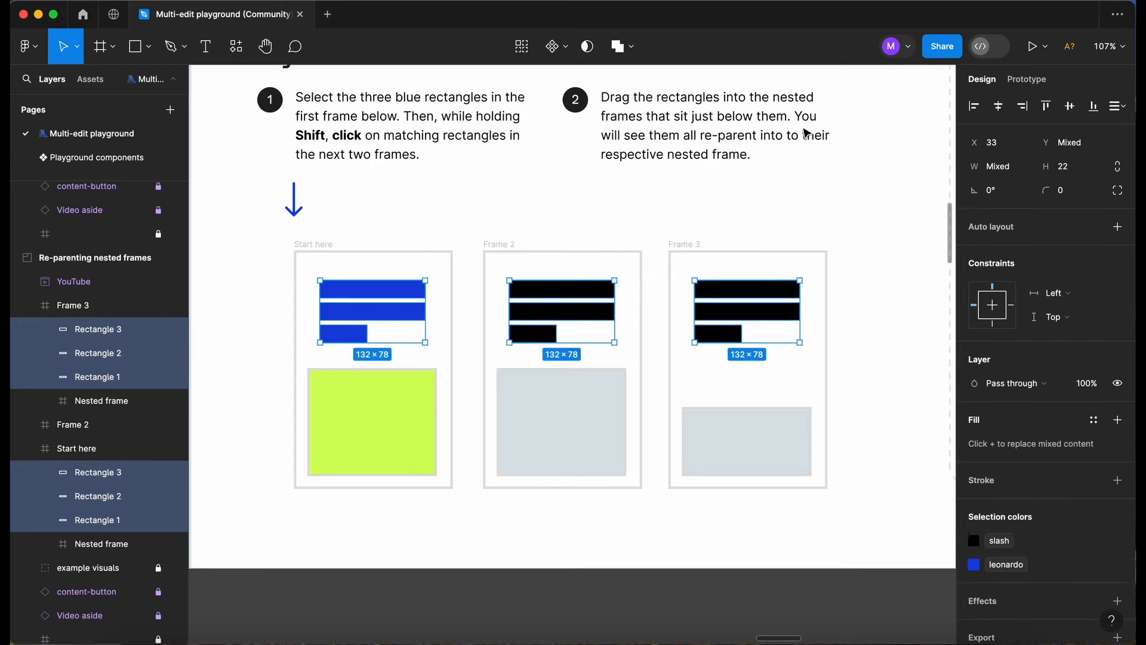
drag(354, 344, 351, 440)
scroll(393, 334, down, 2)
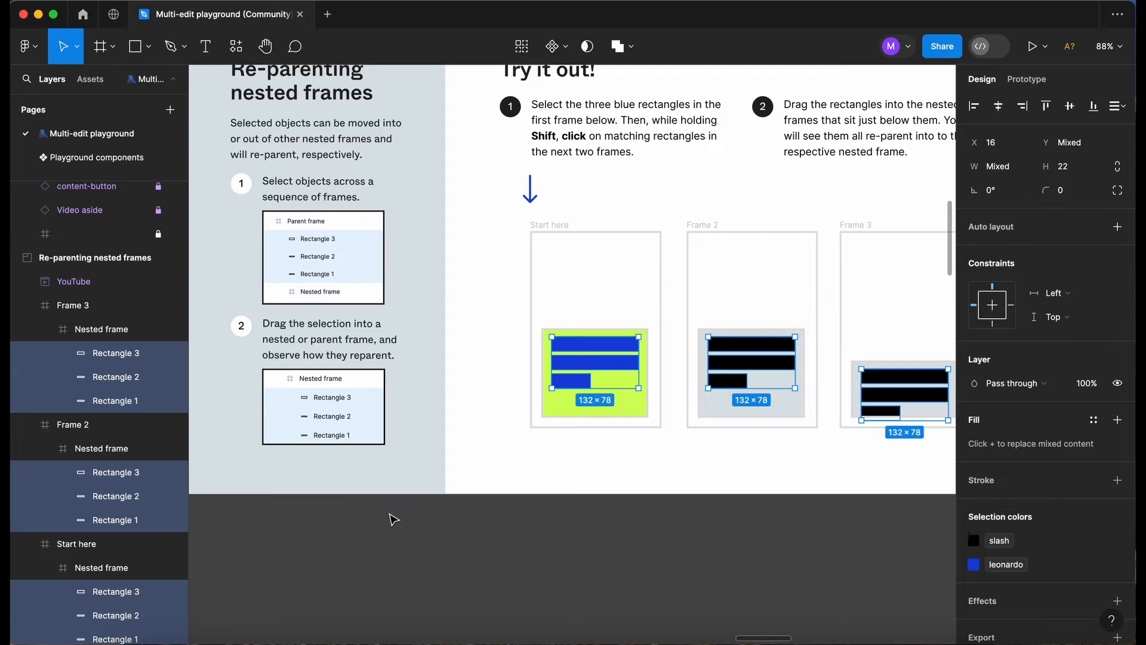
click(499, 559)
In the Multi-edit copy and paste exercise, select the triangle, star and polygon across the three copy frames and copy them.
scroll(499, 559, down, 3)
scroll(498, 559, right, 3)
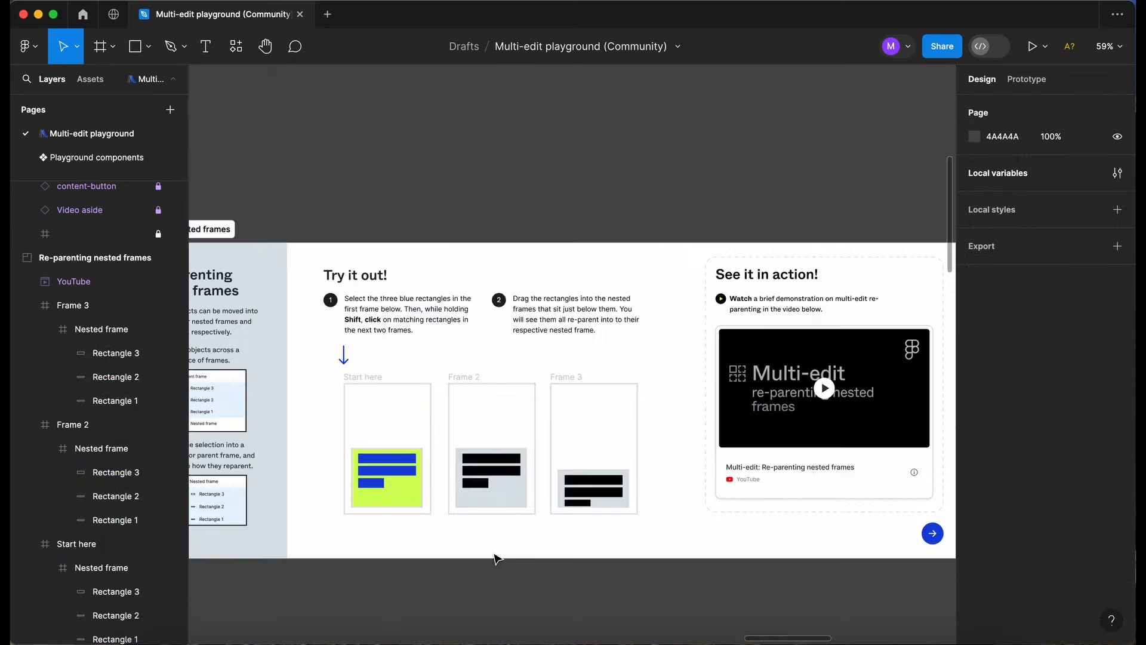
scroll(496, 559, right, 10)
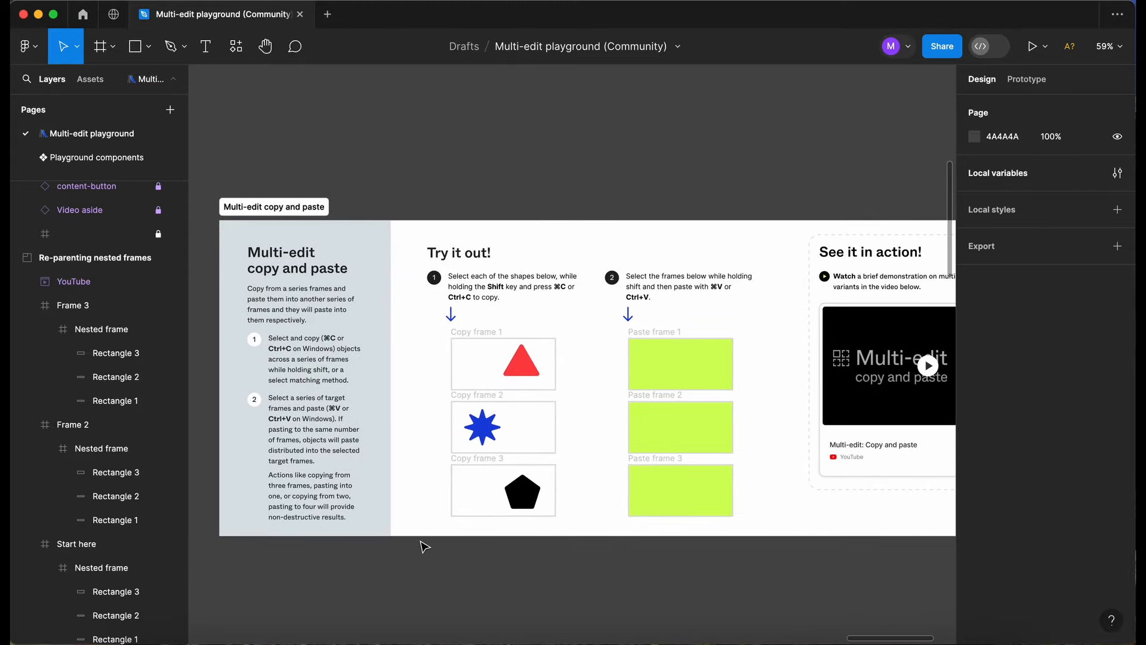
scroll(424, 546, up, 2)
scroll(424, 546, up, 3)
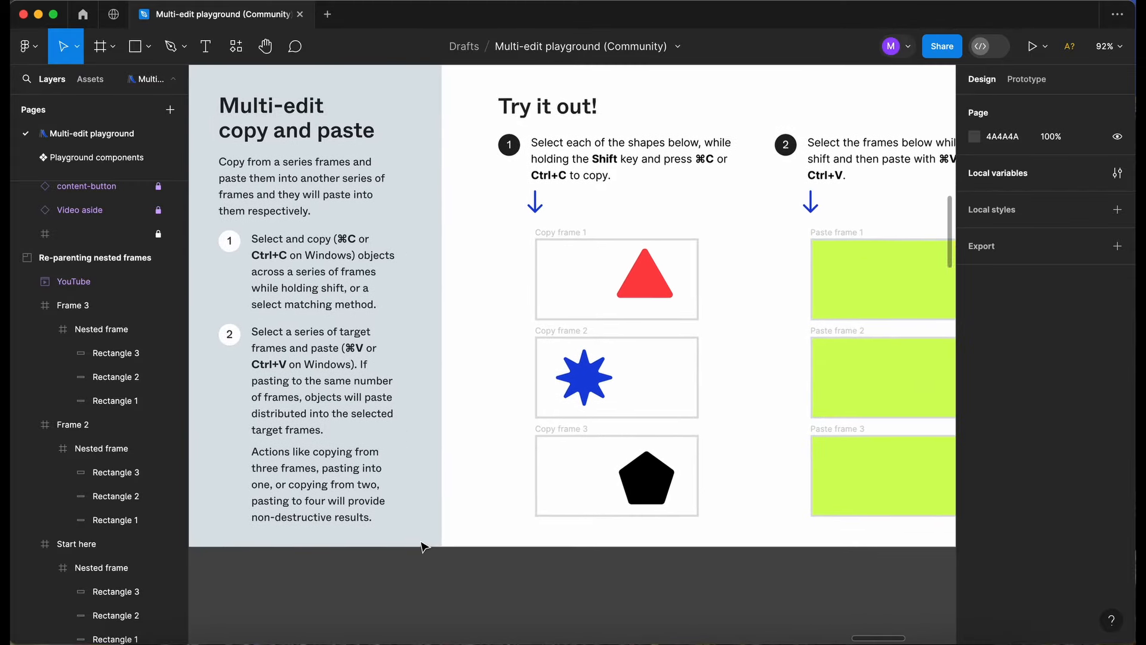
scroll(424, 546, right, 5)
scroll(424, 546, up, 2)
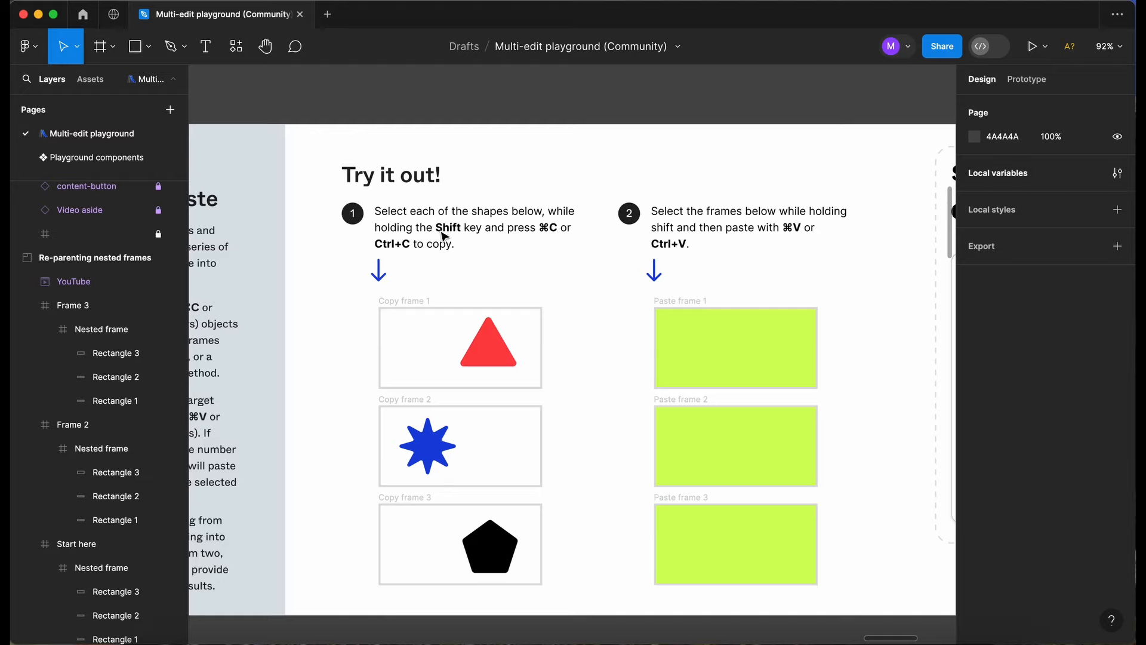
click(489, 358)
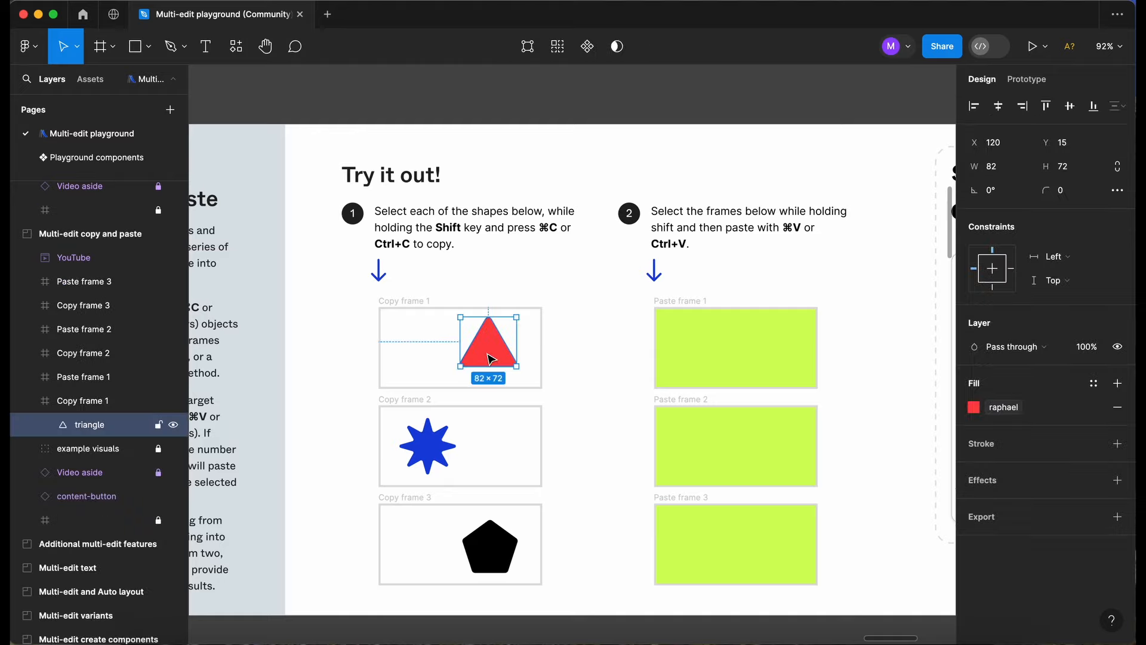
shift+click(439, 445)
shift+click(497, 557)
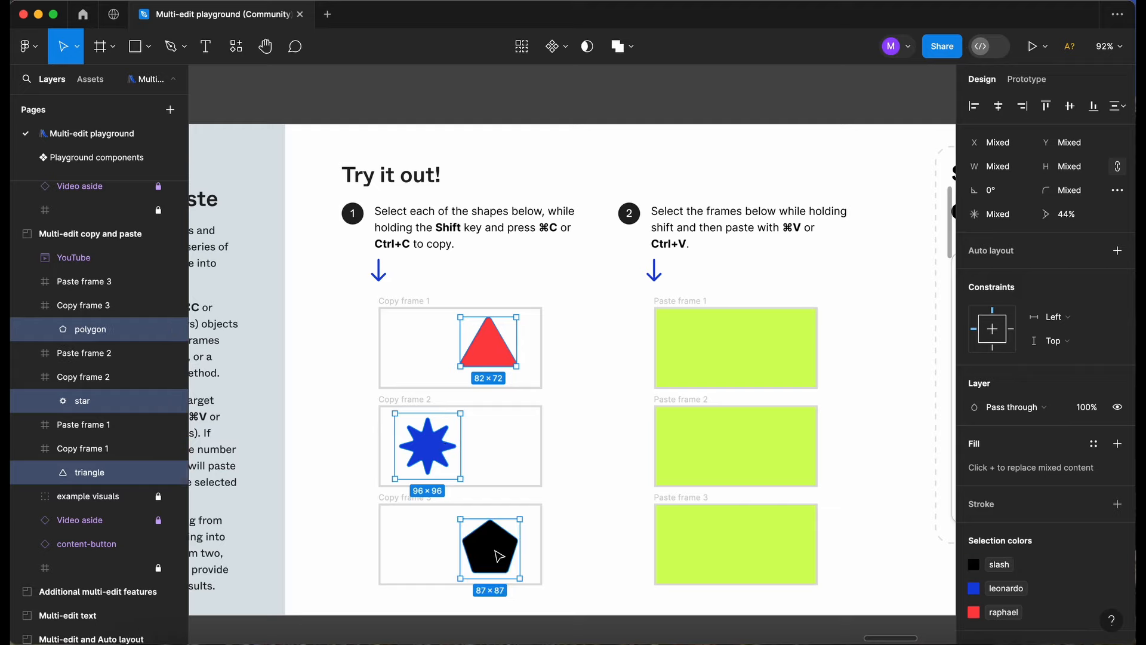
scroll(696, 440, right, 4)
scroll(696, 440, down, 2)
Select Paste frame 1, Paste frame 2 and Paste frame 3 together and paste the copied shapes into them.
click(746, 590)
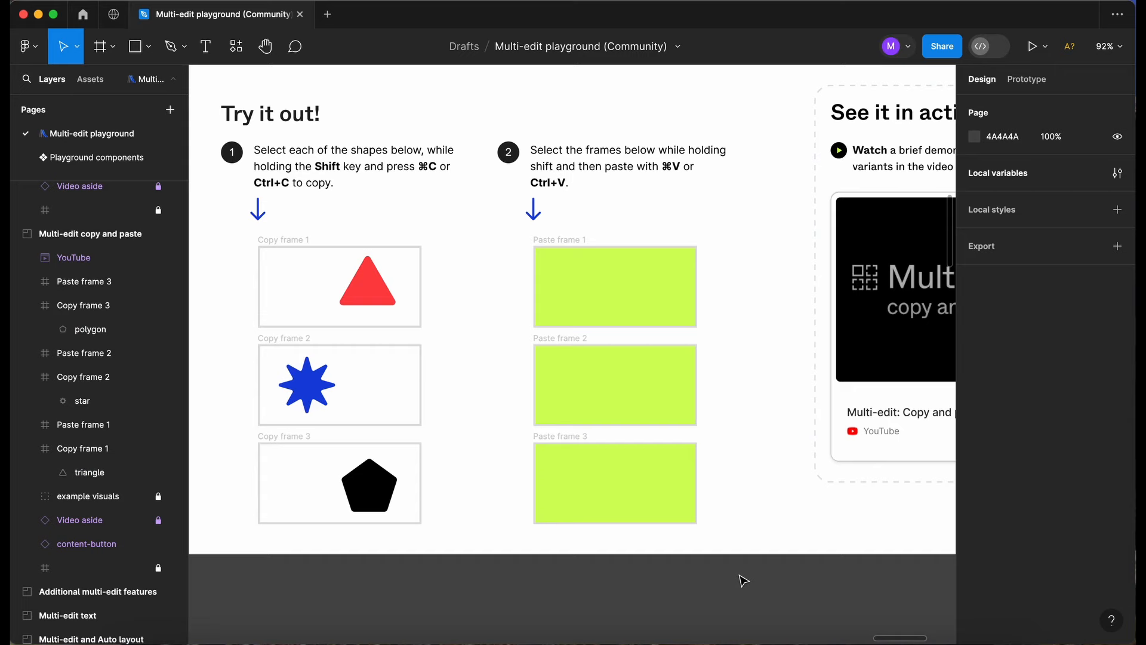
drag(741, 574, 509, 223)
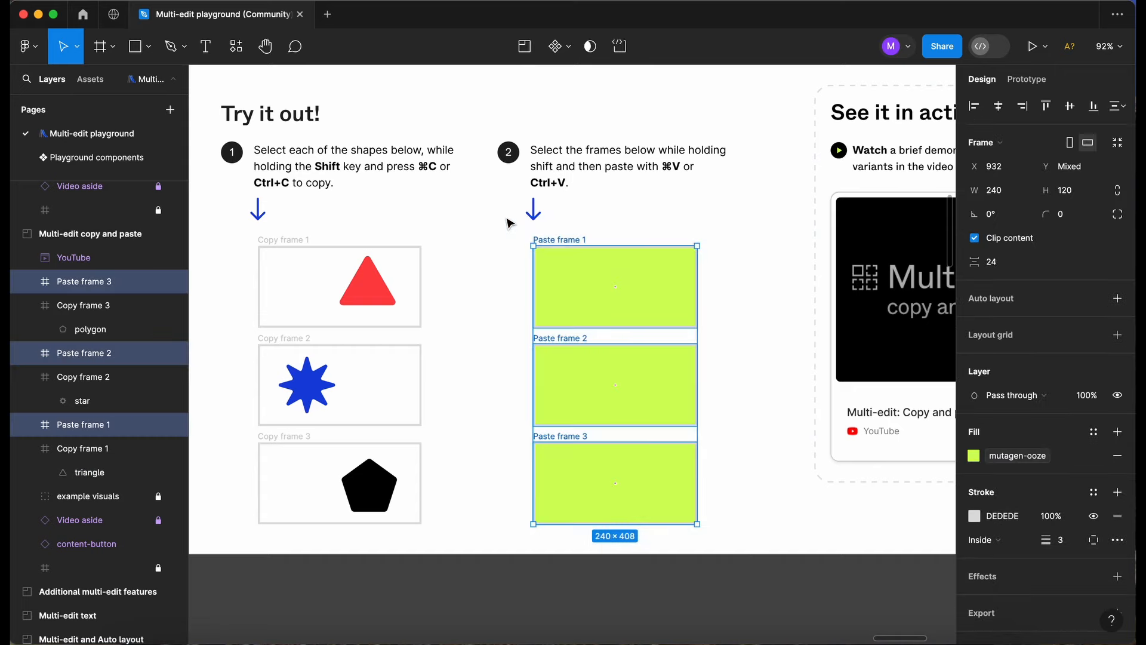
key(super+v)
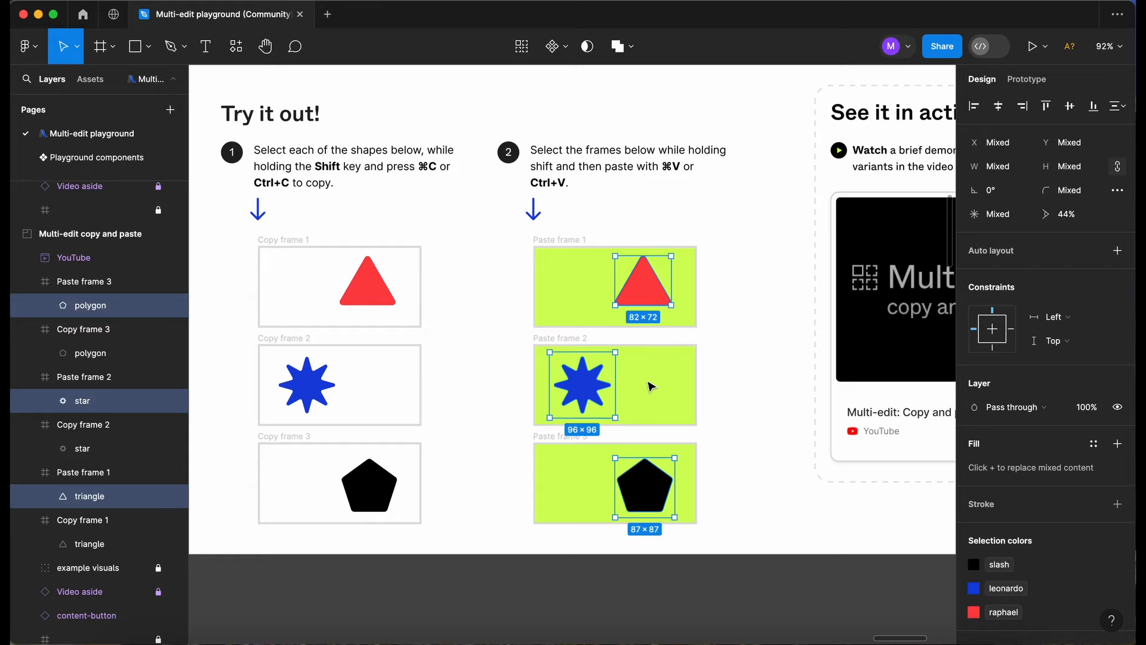
Open the Multi-edit: Copy and paste demonstration video in the exercise's See it in action section.
scroll(650, 385, left, 5)
scroll(650, 385, up, 2)
scroll(650, 385, left, 2)
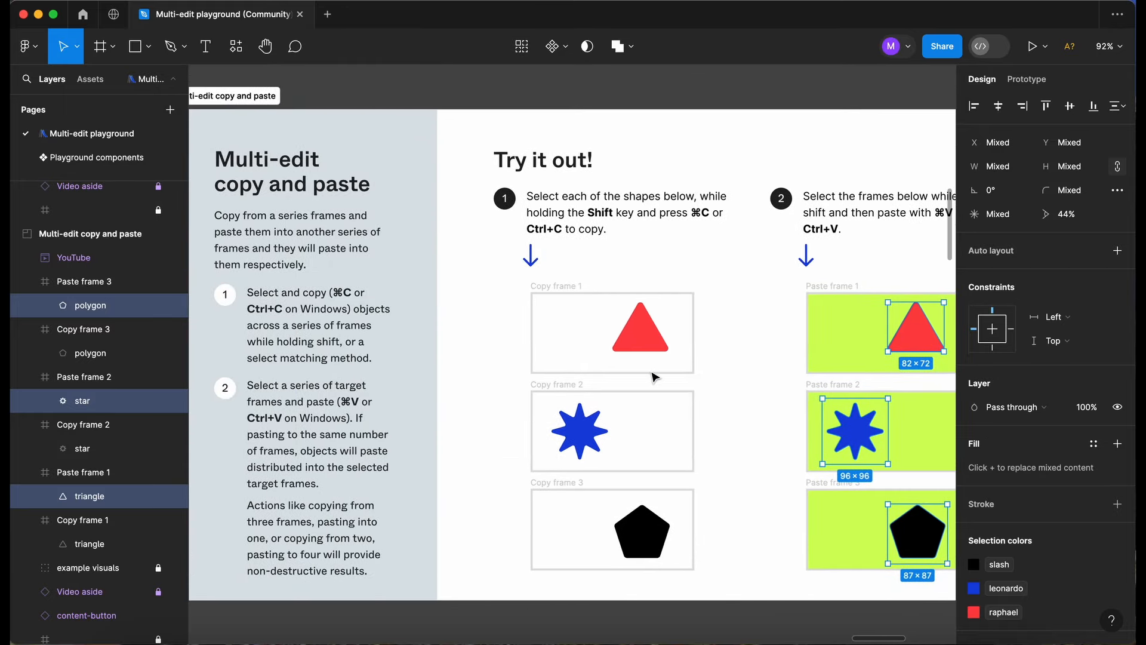
scroll(654, 379, down, 1)
scroll(667, 360, down, 5)
scroll(667, 361, right, 5)
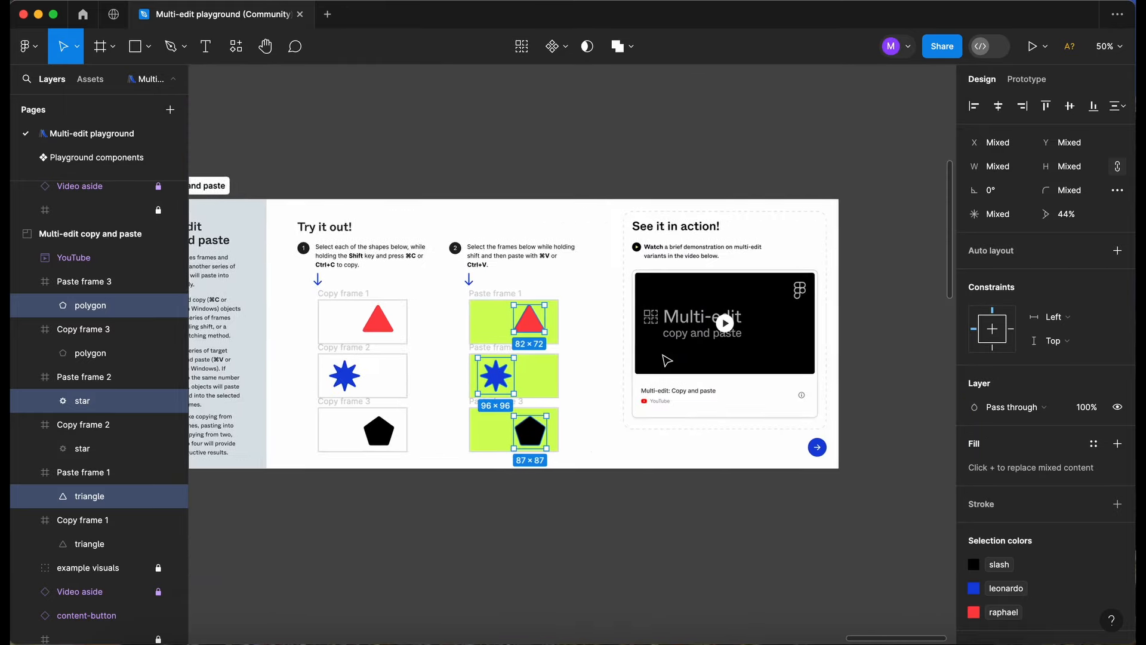
scroll(668, 361, up, 5)
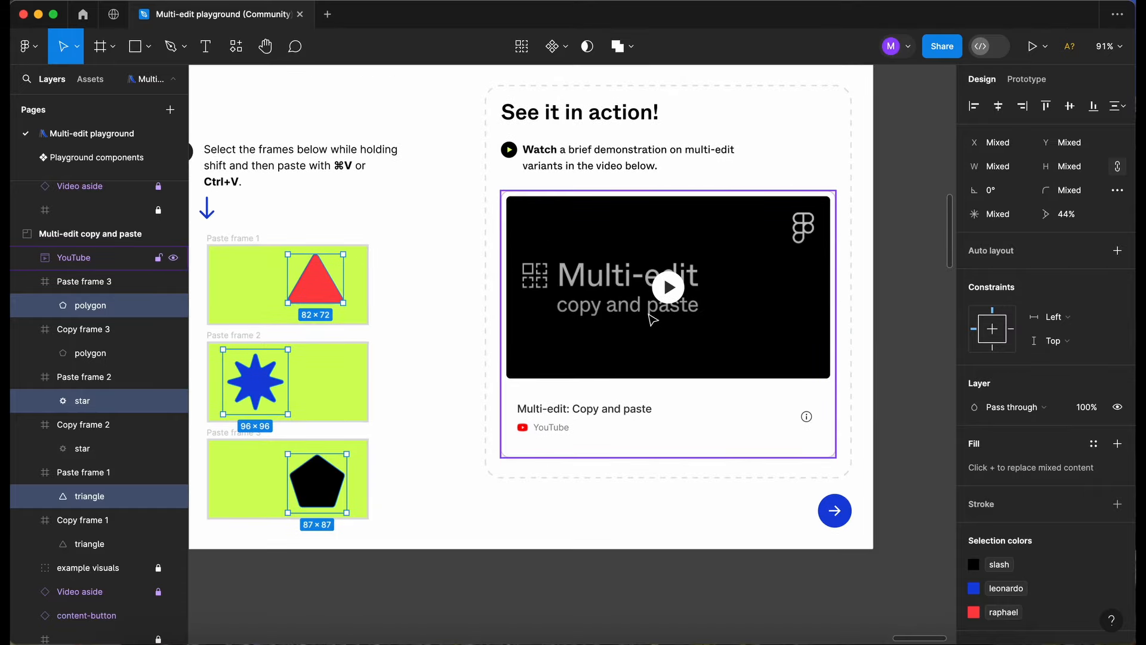
click(677, 294)
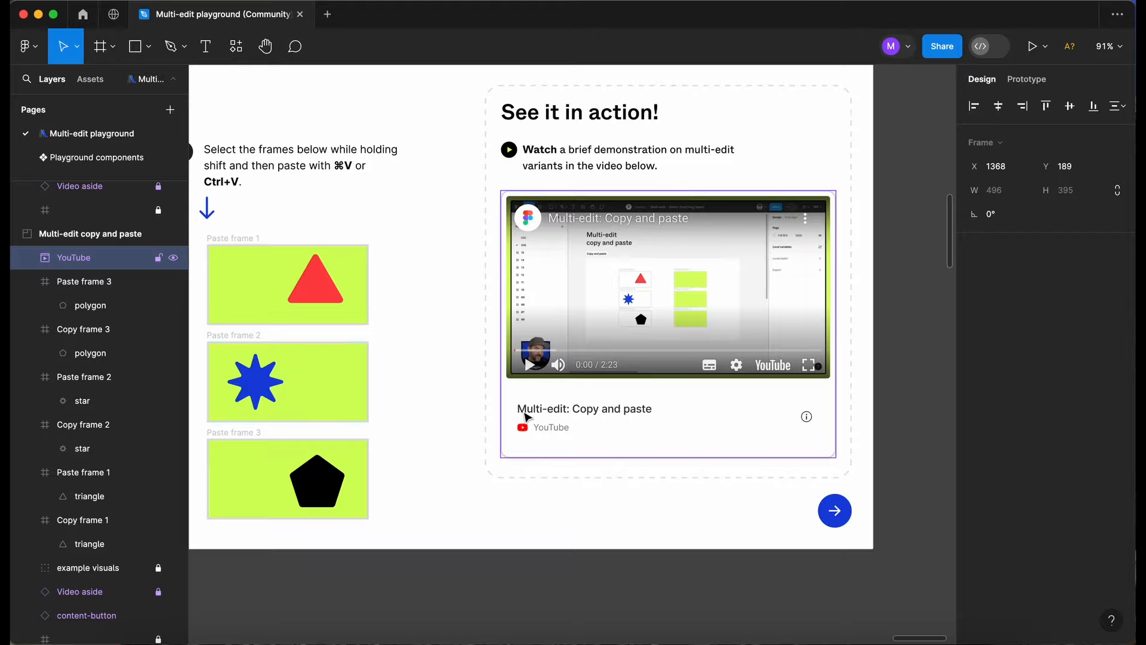
Look over the Additional multi-edit features introduction and read the instructions of the Multi-edit text exercise.
scroll(526, 416, down, 5)
scroll(526, 416, left, 8)
scroll(525, 417, down, 6)
scroll(547, 313, up, 2)
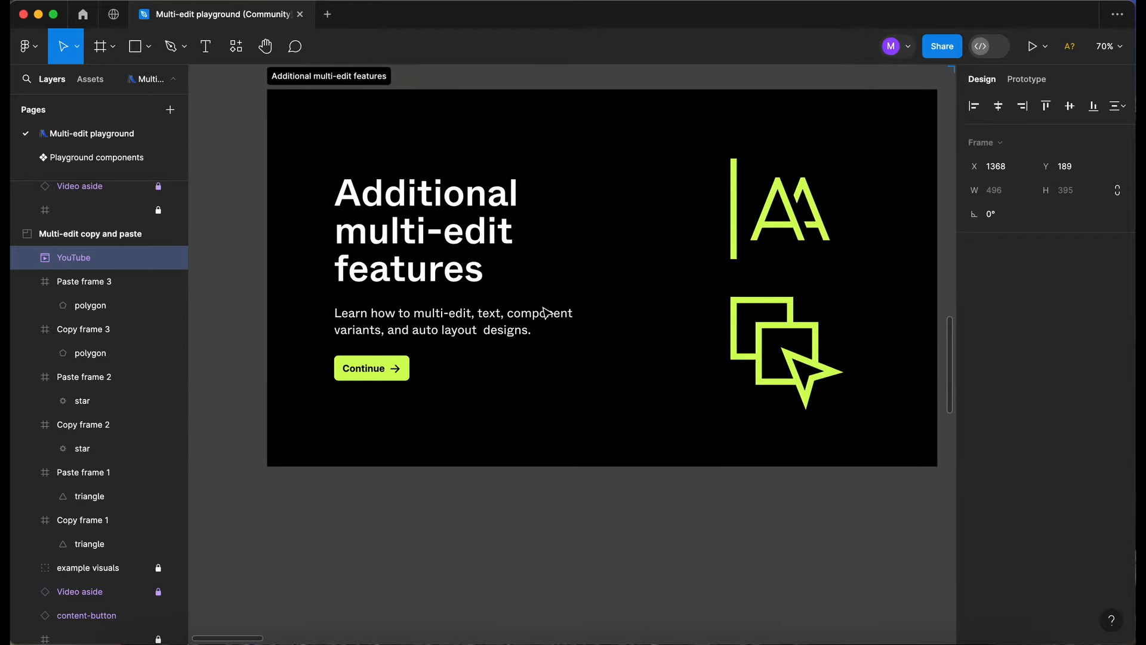
scroll(544, 312, right, 10)
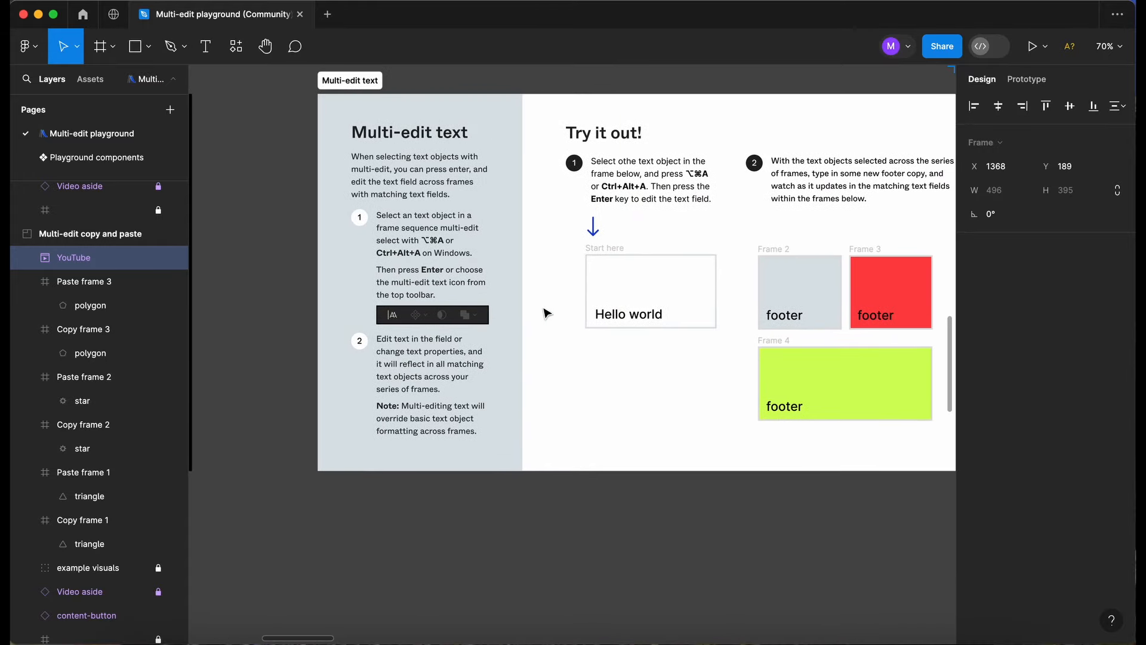
scroll(544, 312, right, 3)
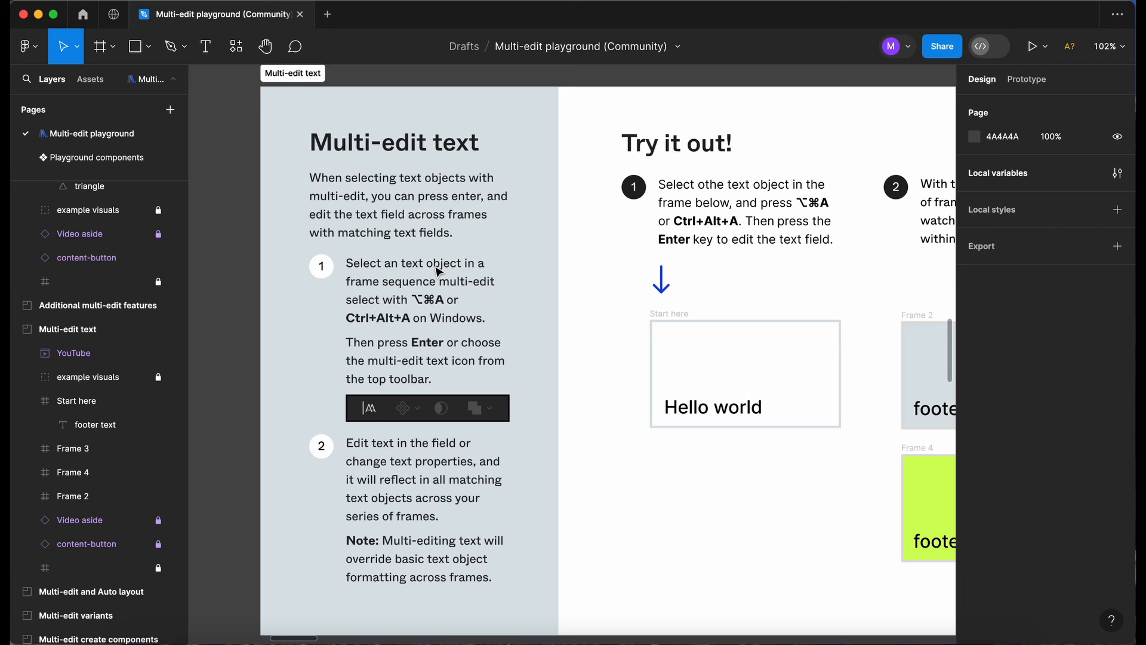
scroll(439, 272, down, 2)
scroll(439, 272, right, 1)
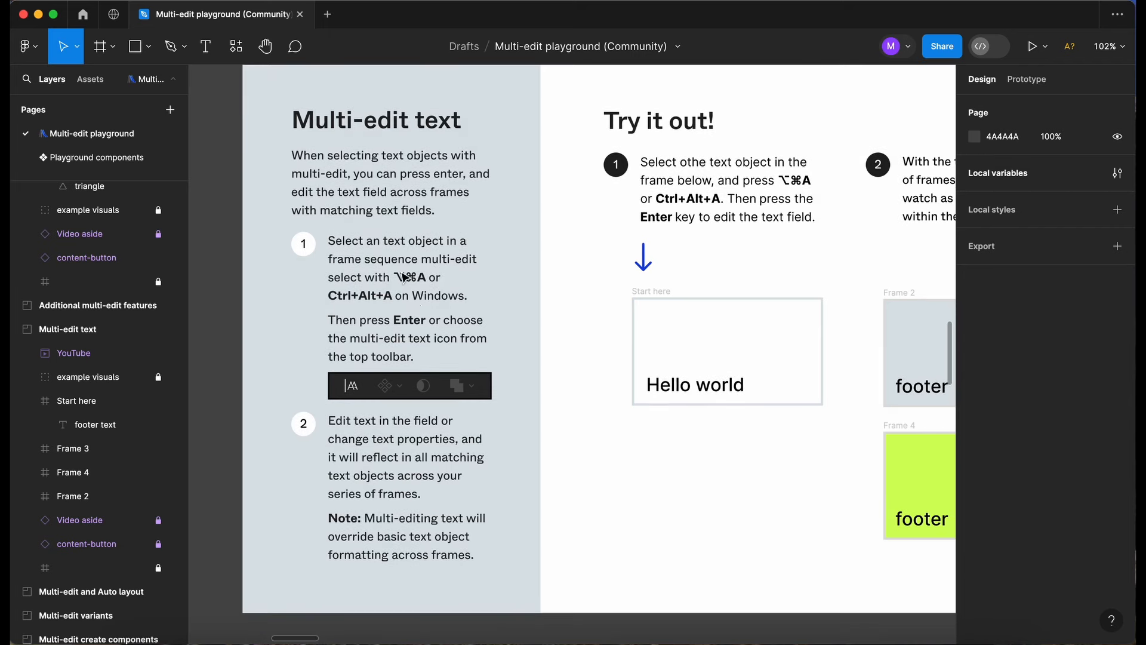
scroll(448, 283, down, 2)
scroll(448, 283, right, 1)
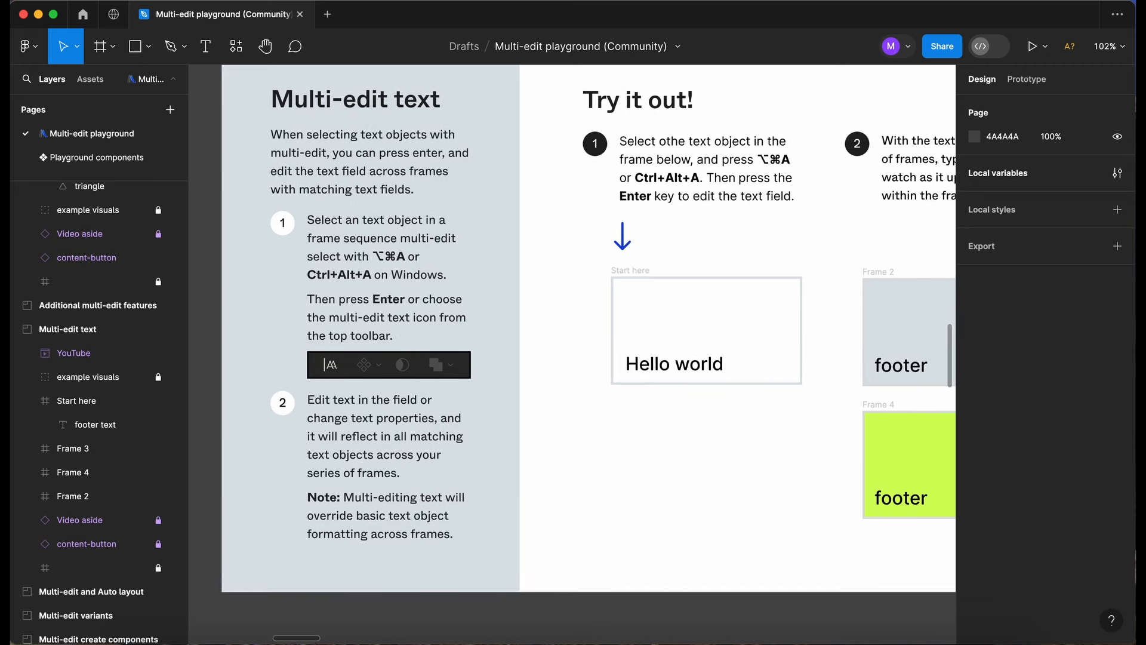
scroll(518, 190, down, 2)
scroll(518, 190, right, 2)
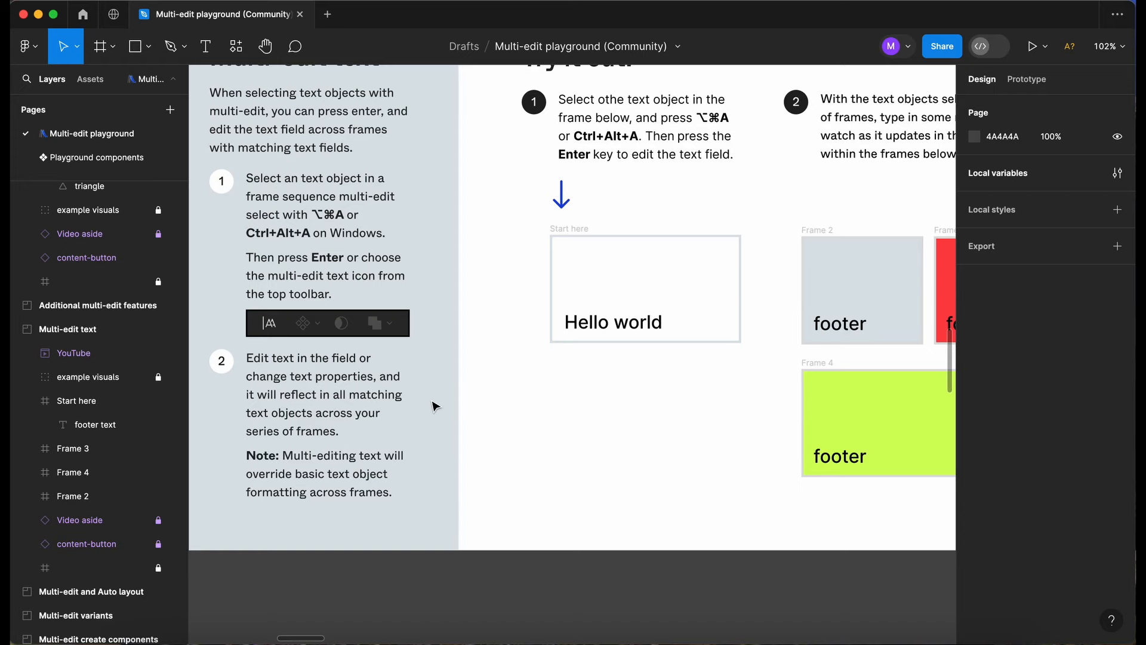
scroll(434, 406, up, 3)
scroll(434, 406, right, 5)
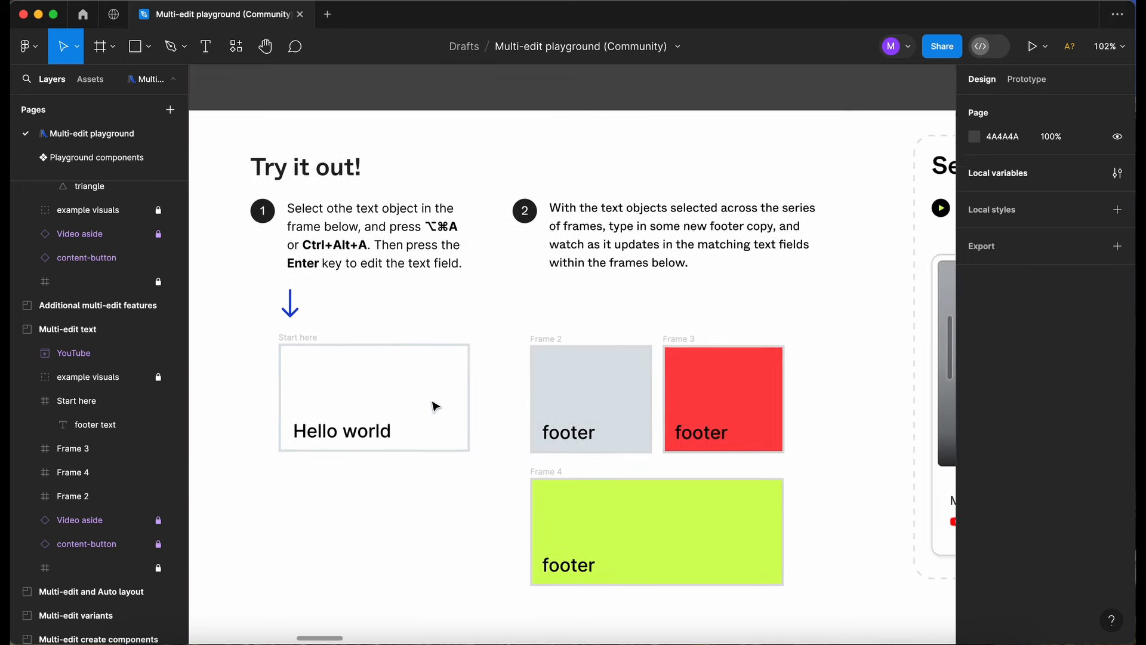
Multi-edit the "Hello world" text and its matching footer texts in Frames 2, 3 and 4 to read "Hello there!", and clear the selection.
click(365, 428)
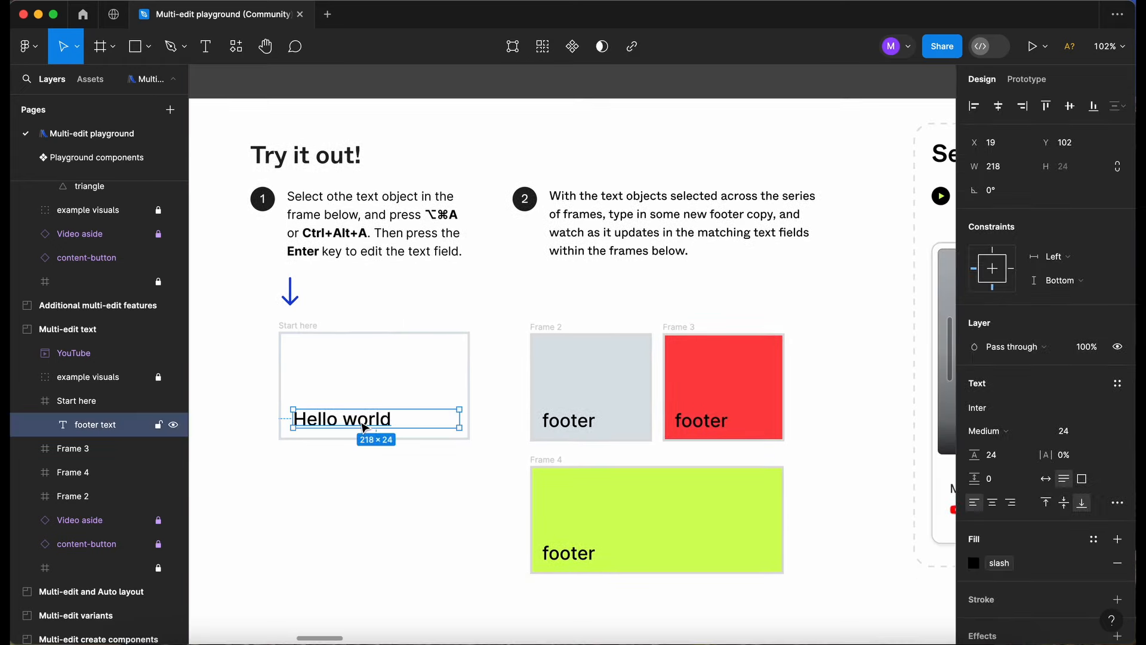
key(alt+super+a)
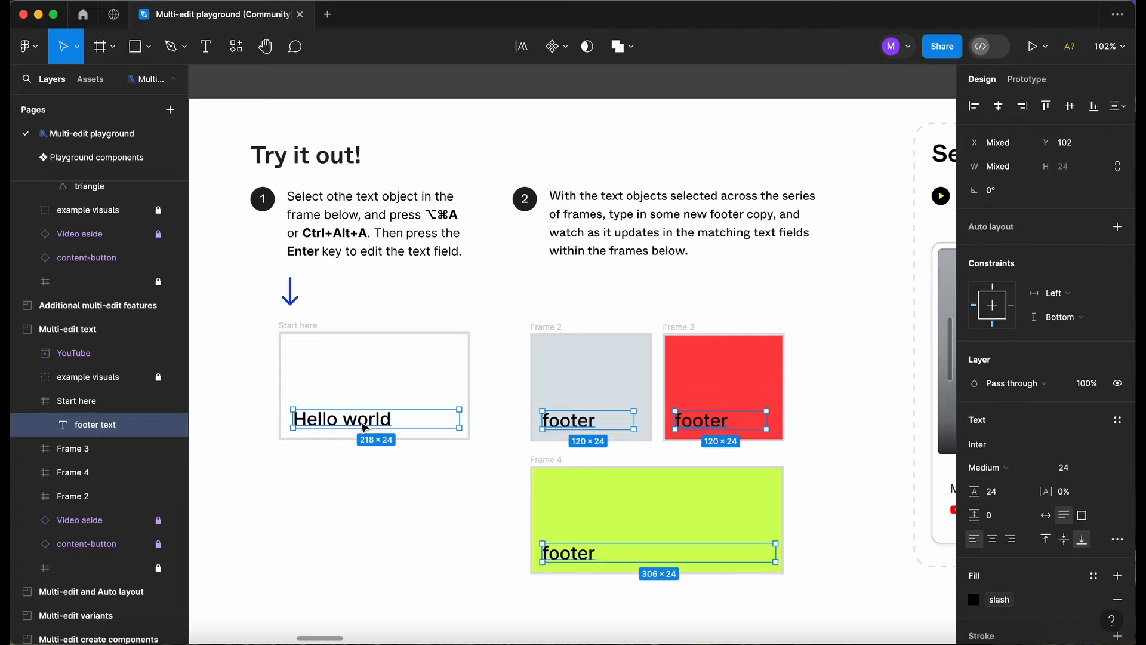
click(522, 47)
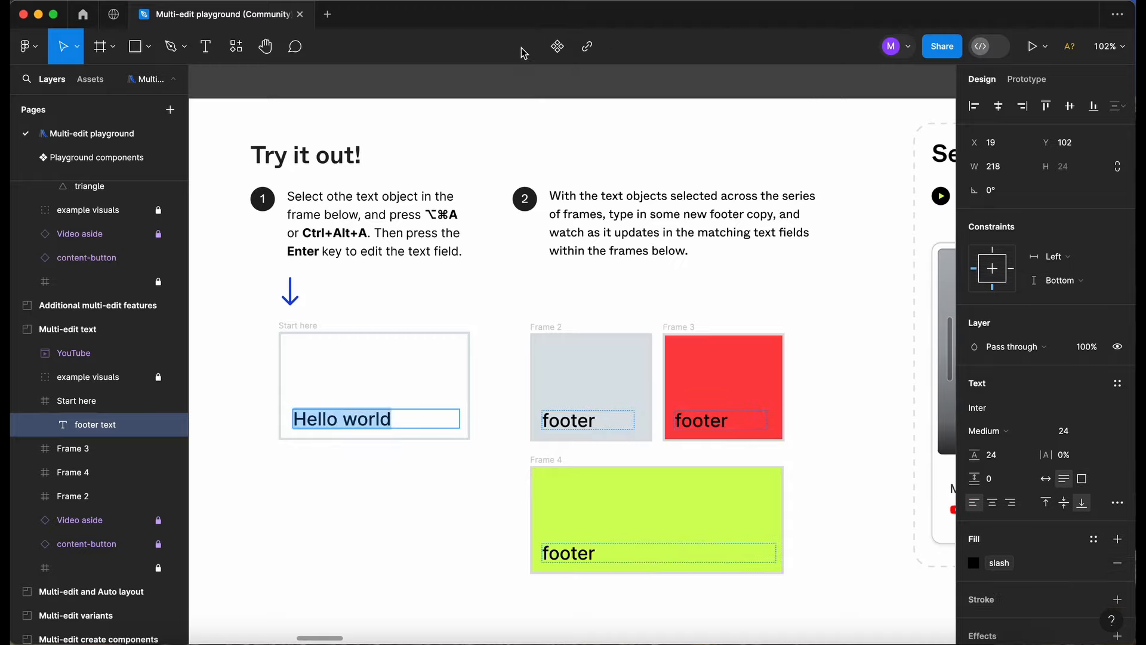
text(Hell)
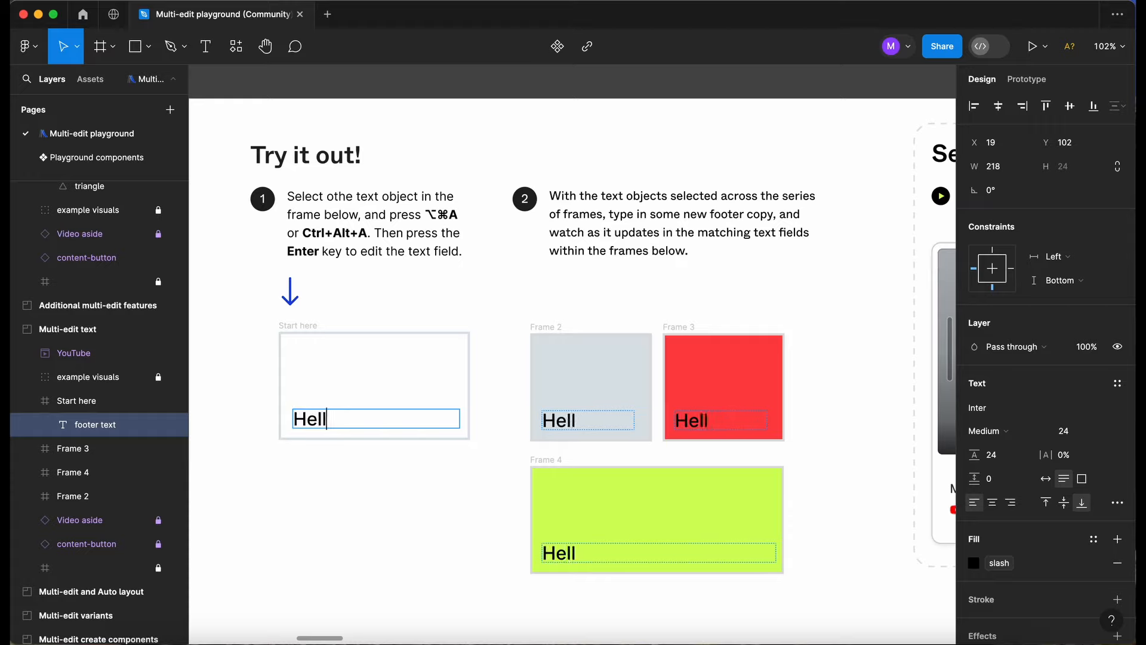
text(o there!)
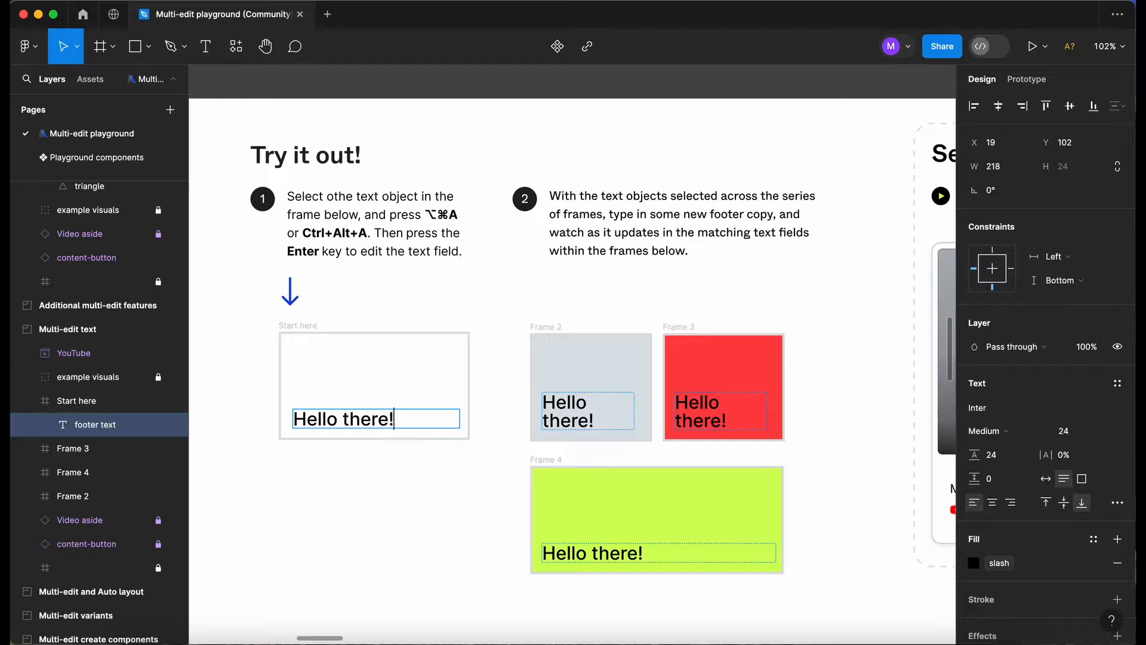
key(Escape)
key(alt+super+a)
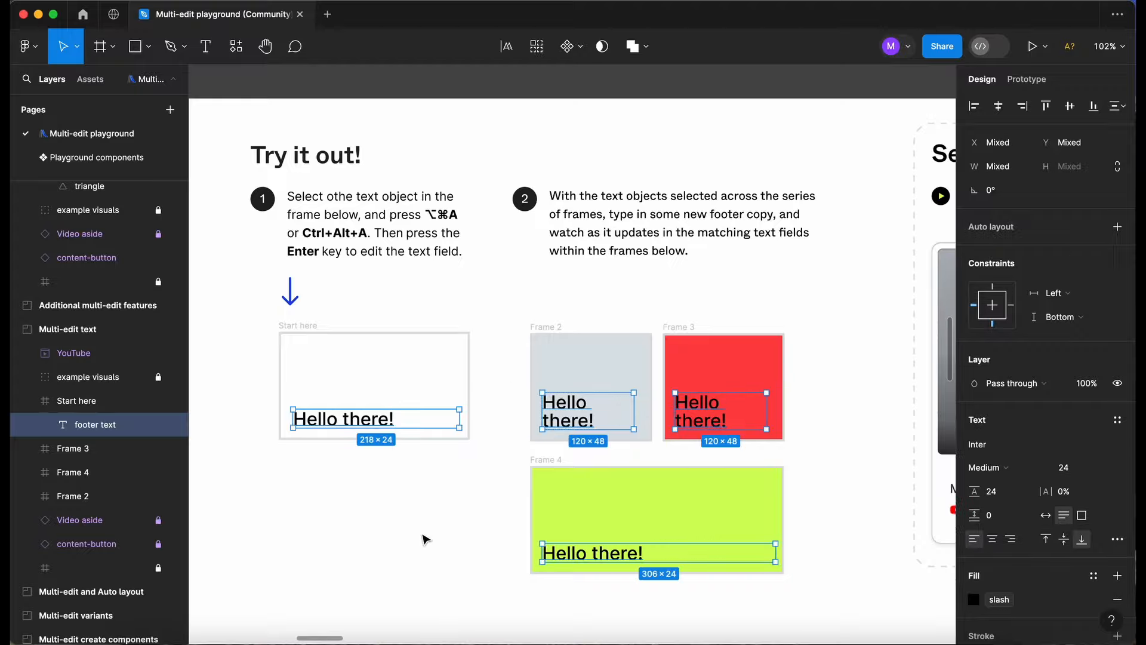
scroll(424, 537, down, 3)
click(422, 540)
In the Multi-edit and Auto layout exercise, select the red rectangle in the Start here frame and its matches in the other two frames.
scroll(423, 541, right, 15)
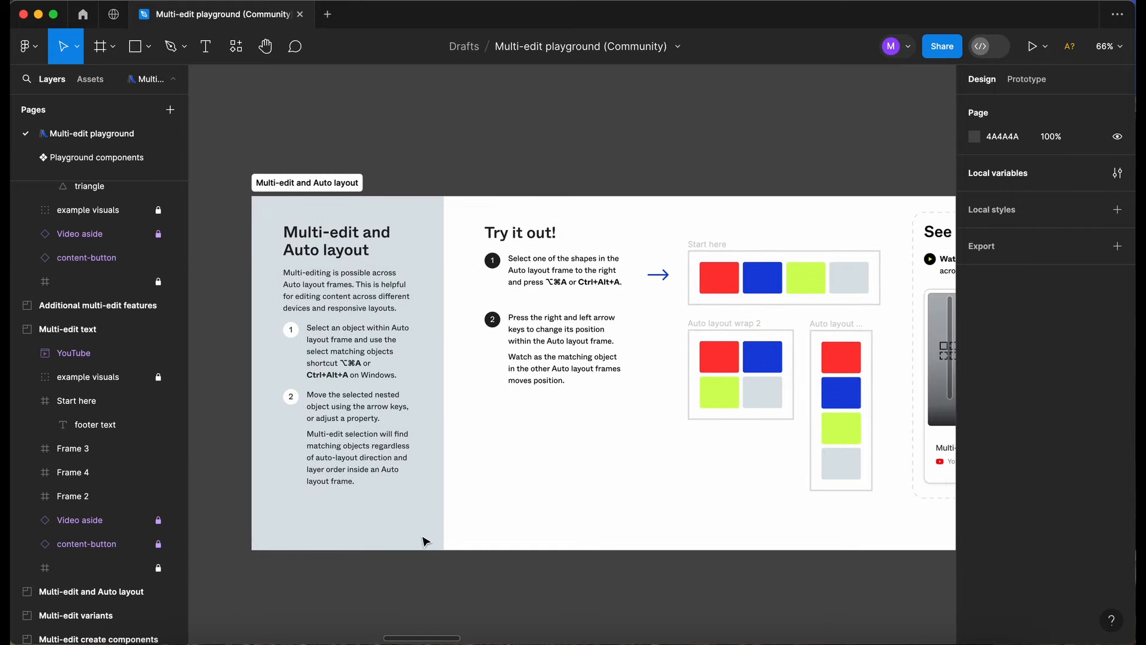
scroll(442, 423, up, 2)
scroll(443, 424, left, 3)
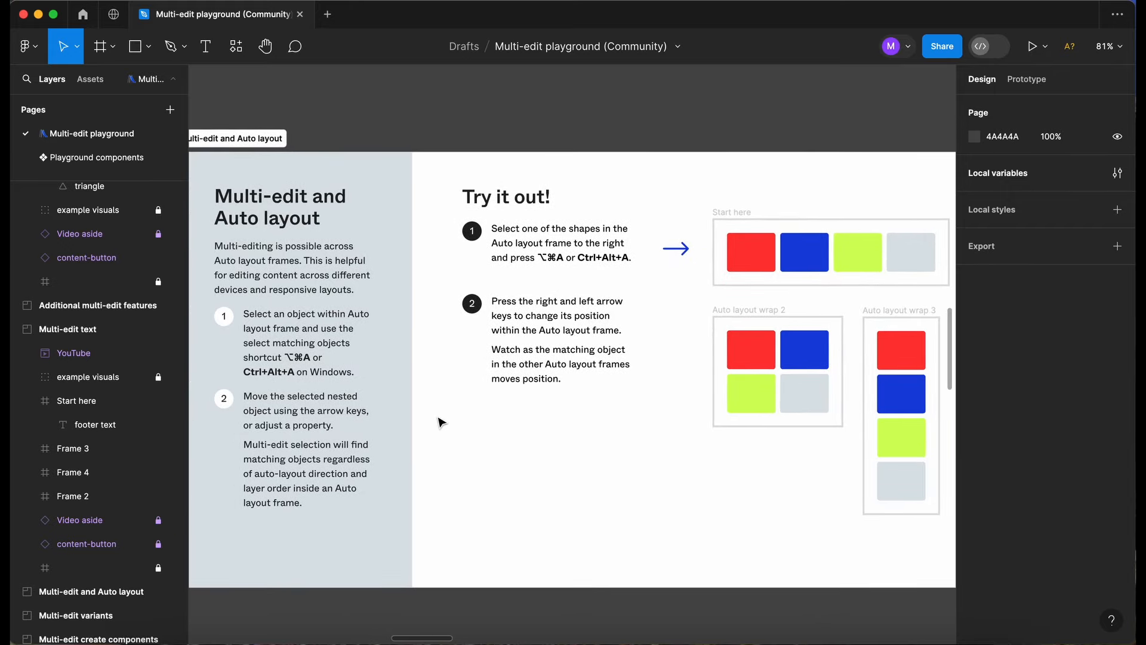
scroll(587, 294, up, 2)
scroll(587, 294, left, 3)
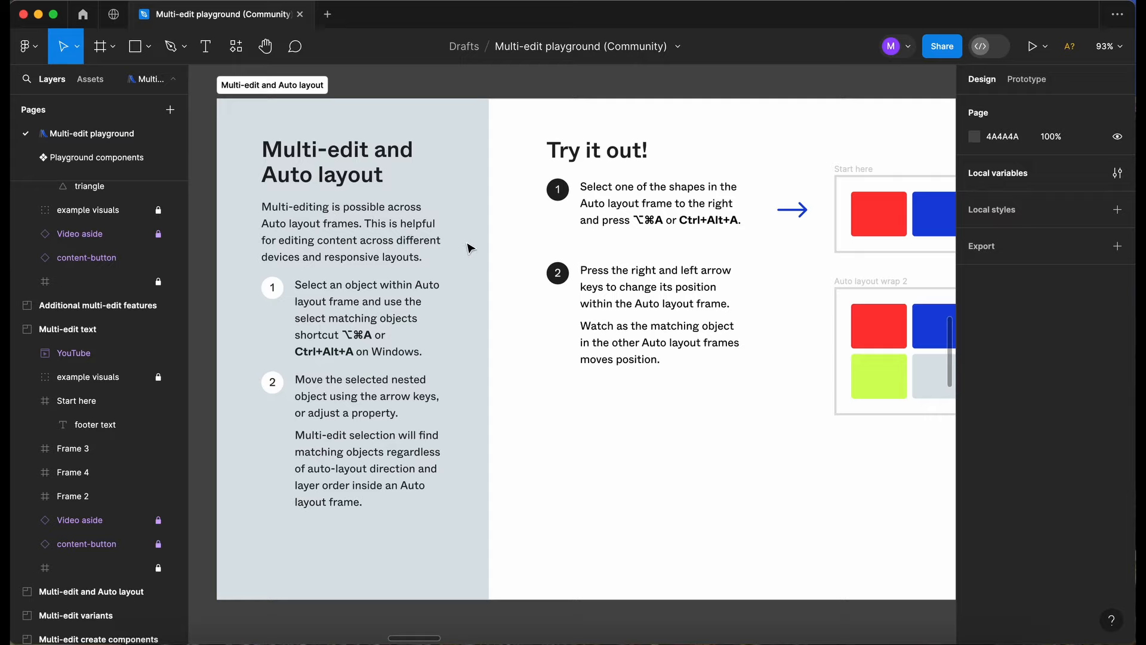
scroll(529, 226, right, 1)
scroll(529, 226, right, 8)
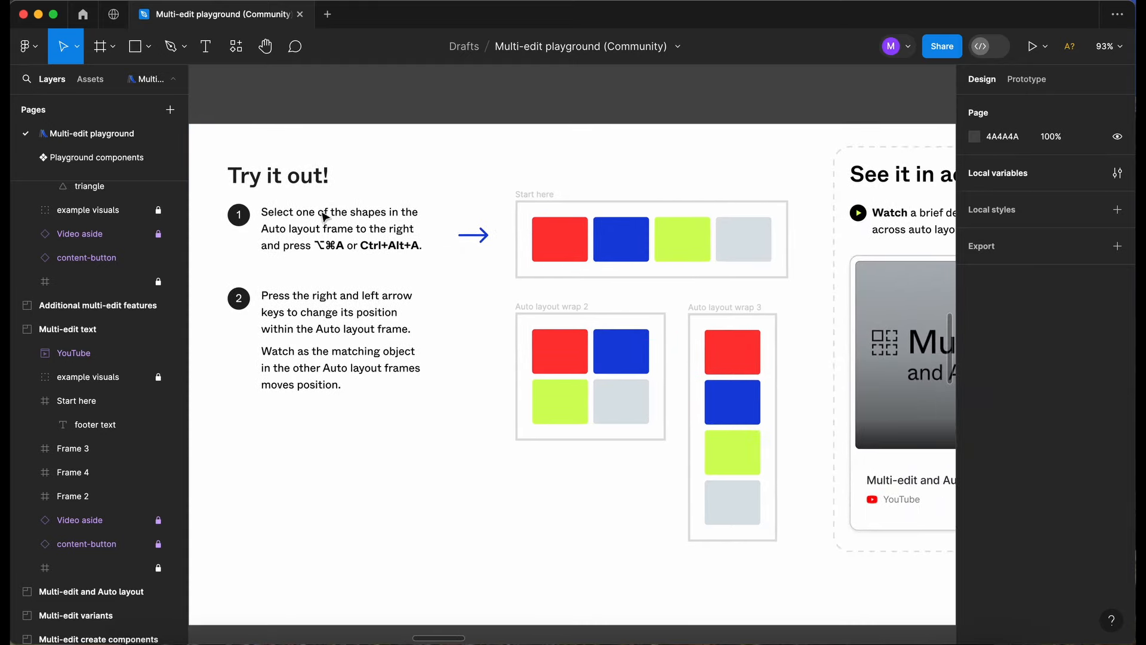
click(554, 239)
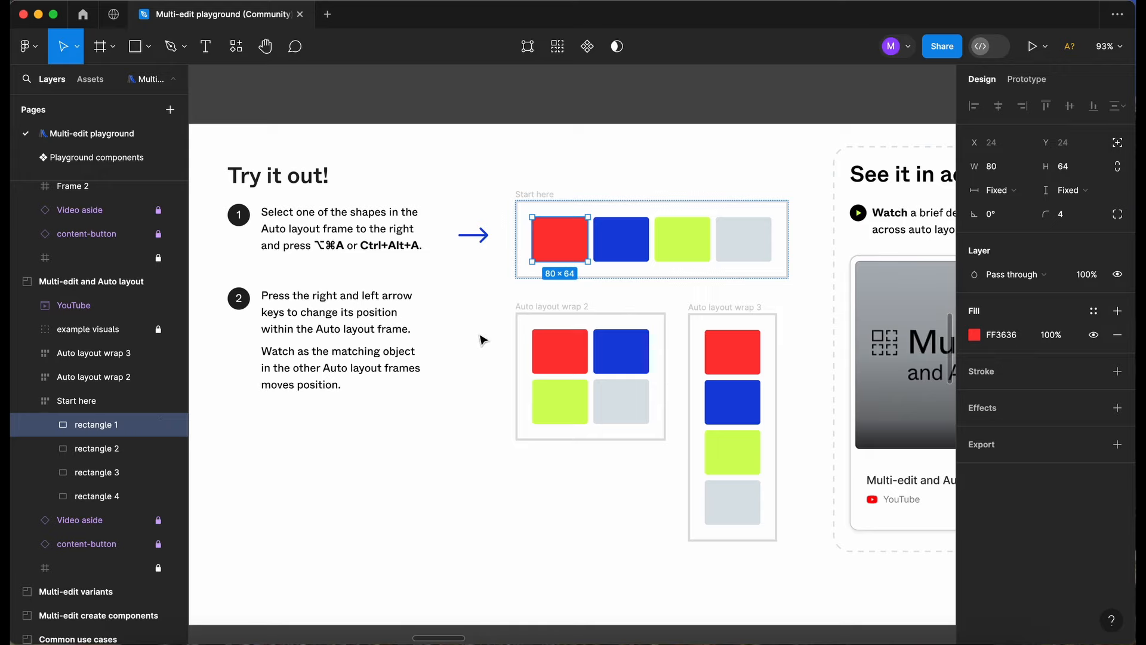
key(alt+super+a)
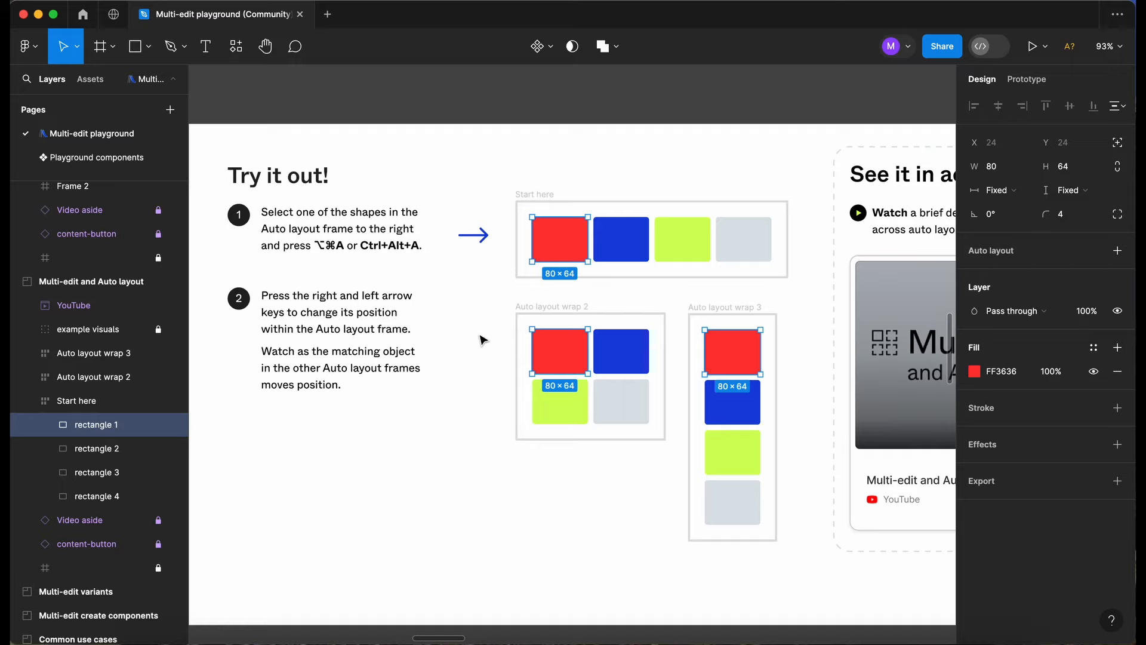
Move the selected red rectangles back and forth through the auto layout order, finishing in the last position of each frame, and clear the selection.
key(Right)
key(Right)
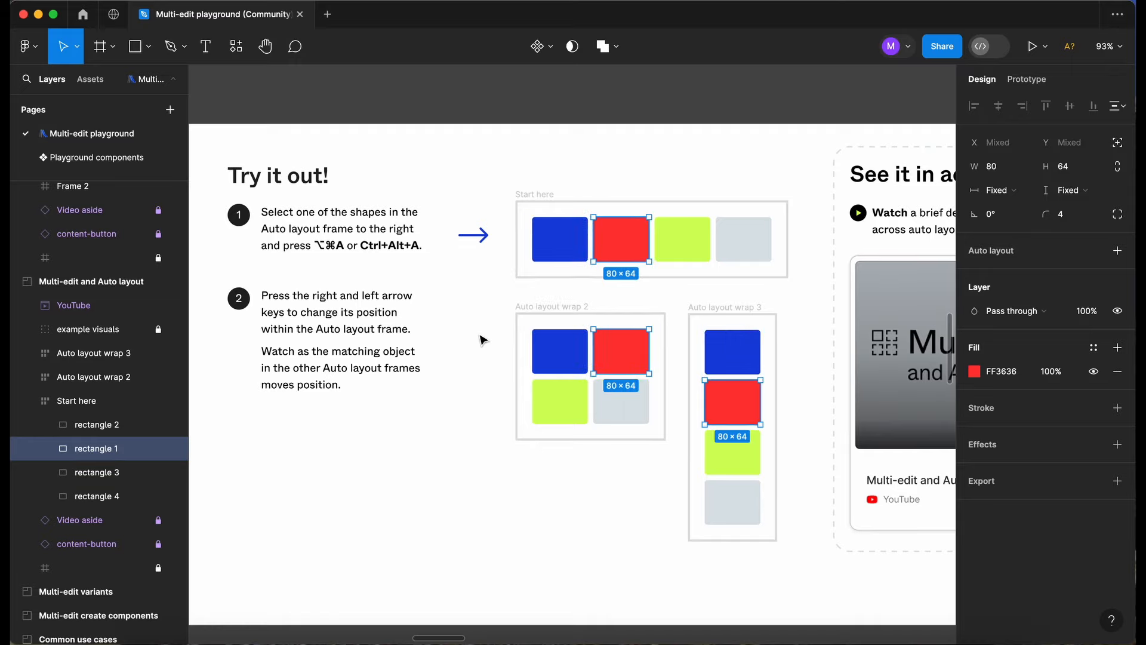
key(Right)
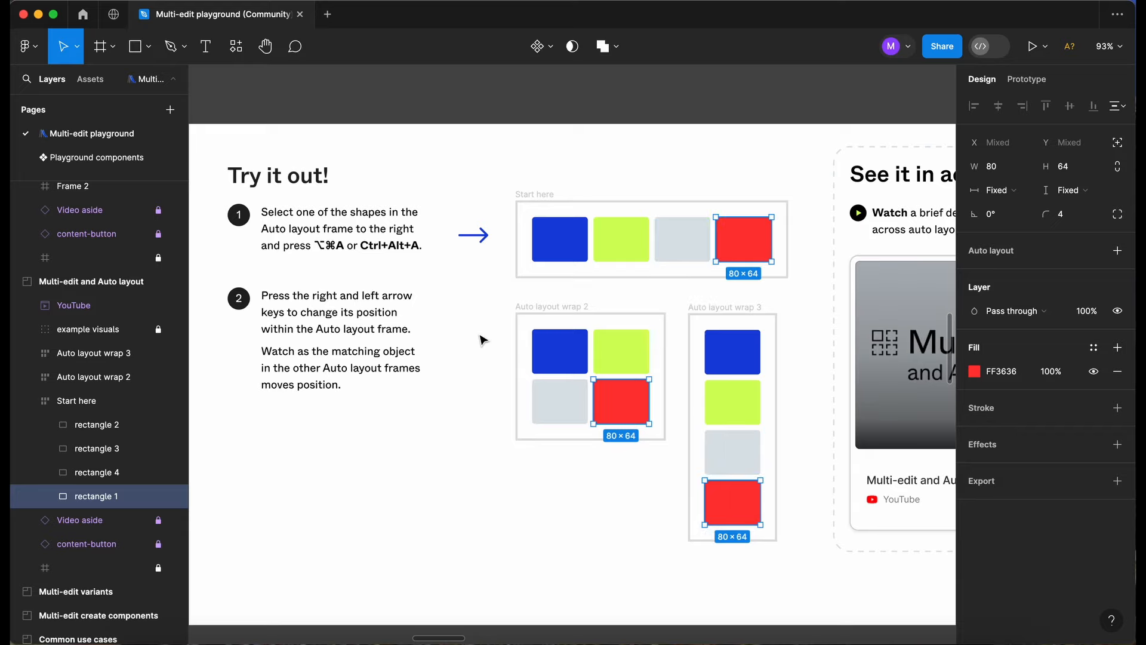
key(Left)
key(Left)
key(Right)
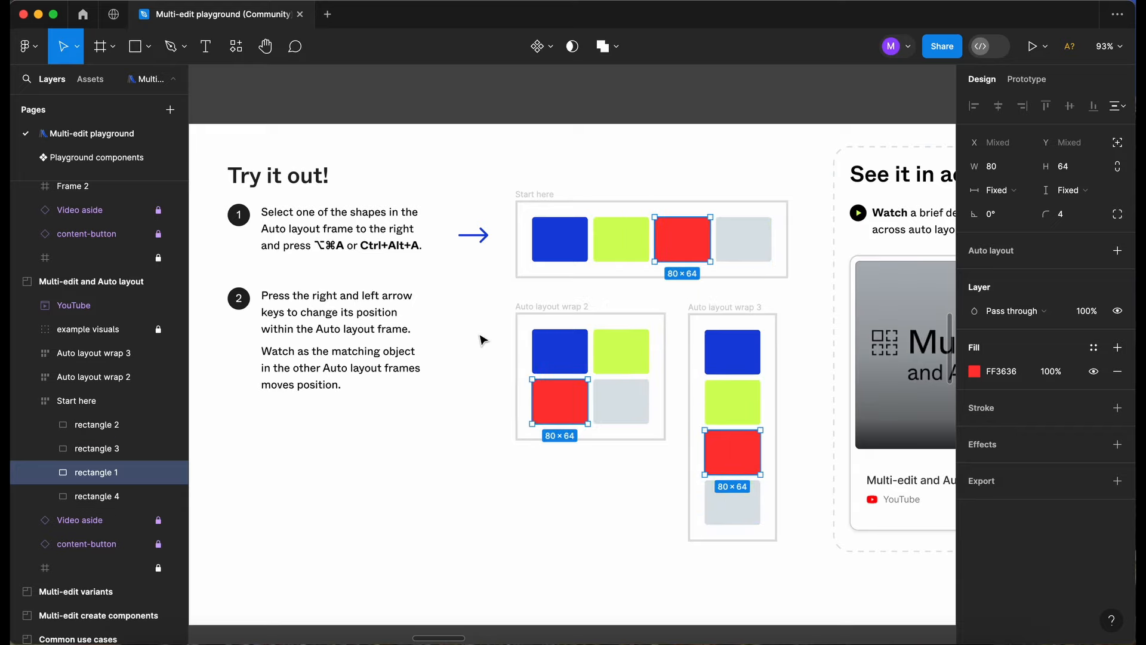
key(Right)
key(Left)
key(Right)
key(Left)
key(Left)
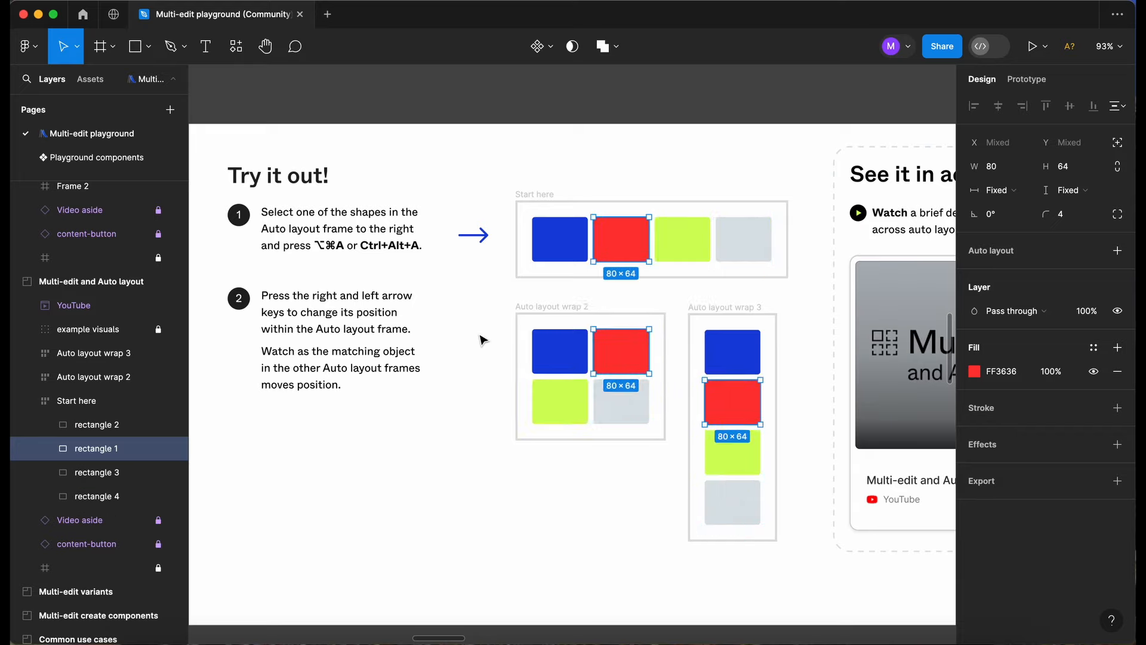
key(Left)
key(Right)
key(Right)
key(Right)
key(Left)
key(Left)
key(Left)
key(Right)
key(Right)
key(Right)
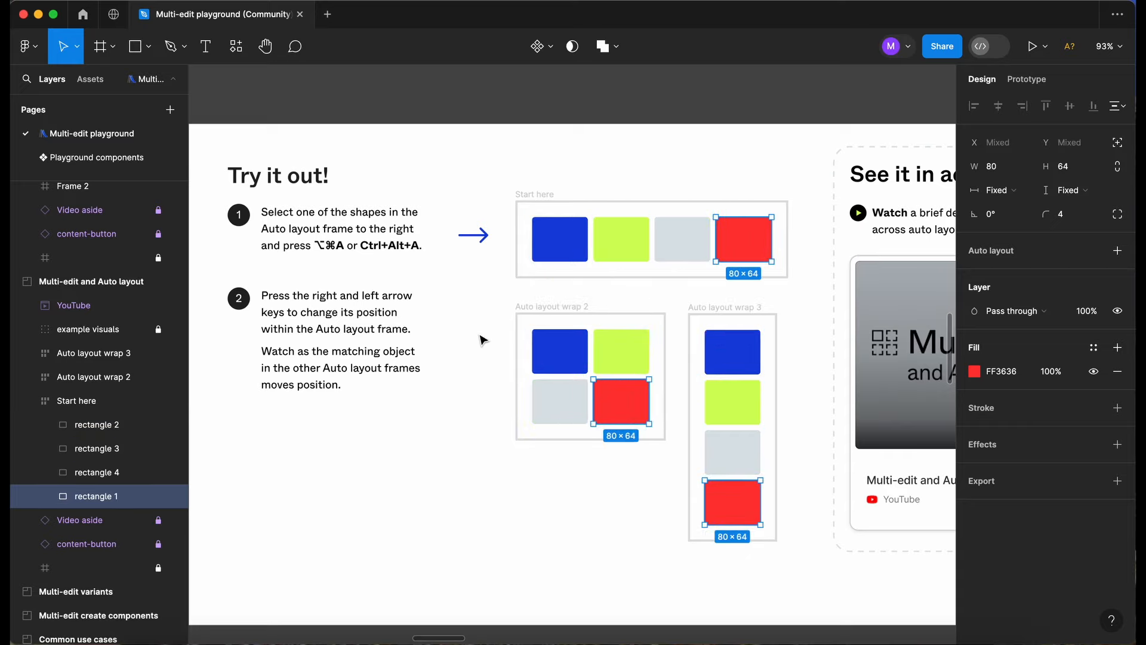
click(424, 465)
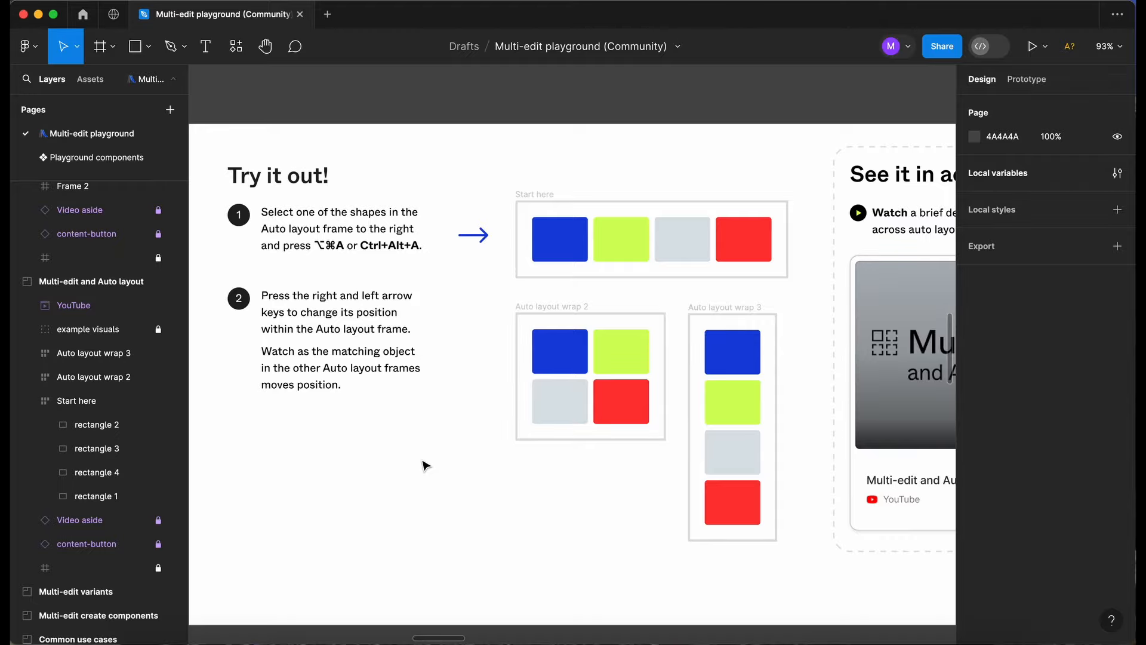
Read the explanation and the Try it out instructions of the Multi-edit variants exercise.
scroll(446, 438, down, 2)
scroll(447, 438, right, 1)
scroll(453, 425, down, 6)
scroll(453, 425, right, 7)
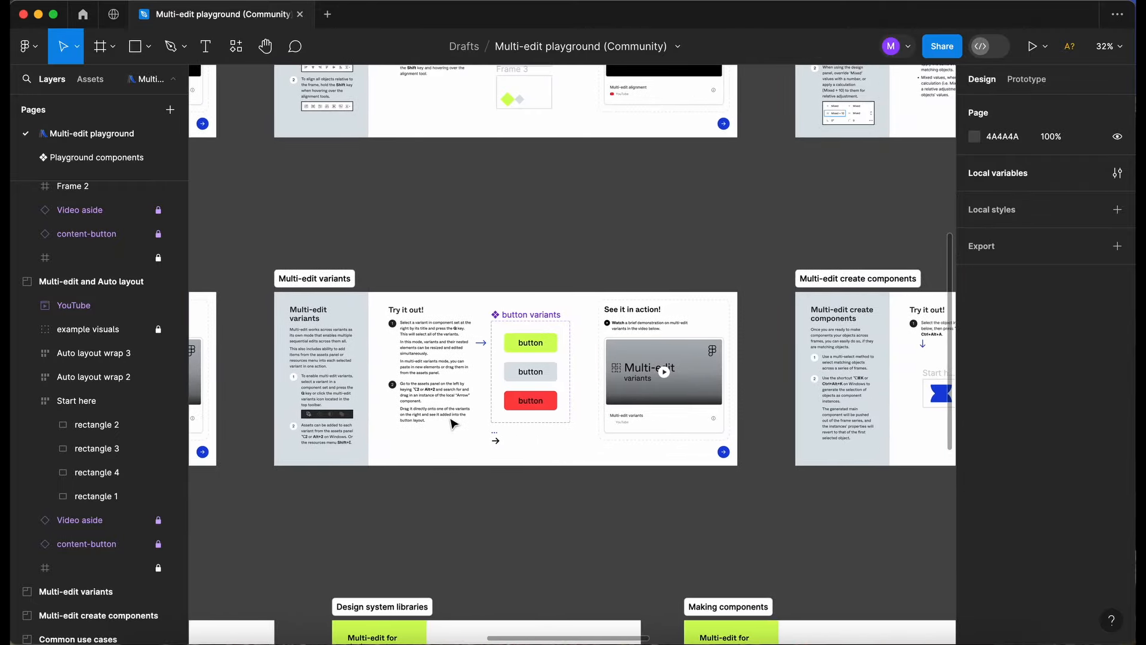
scroll(363, 388, up, 5)
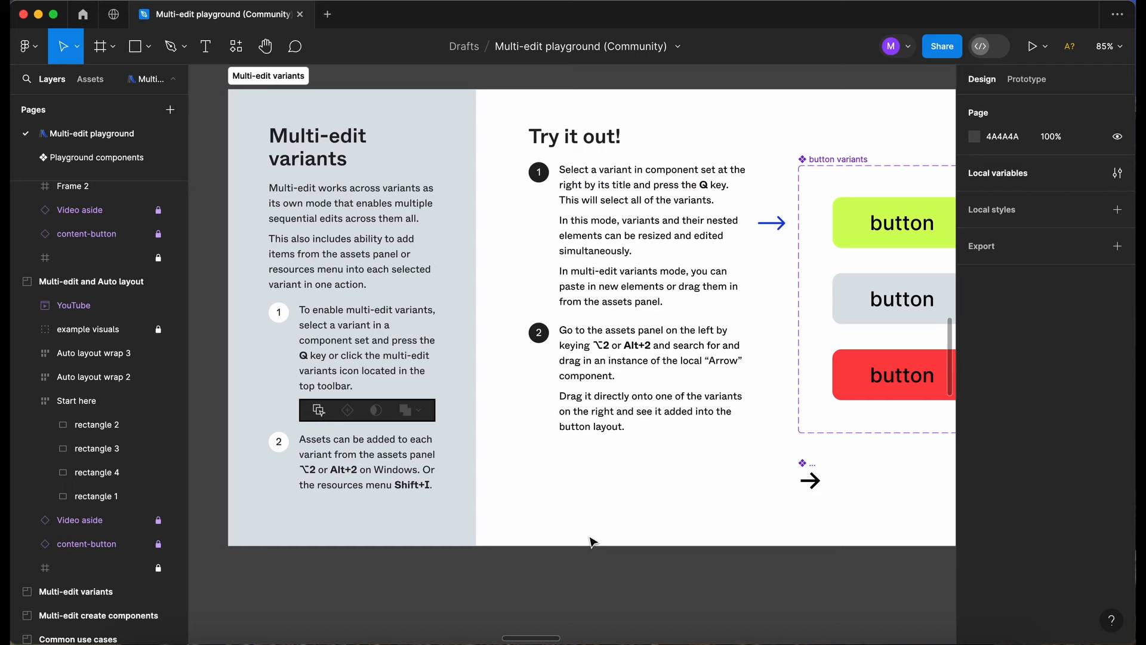
scroll(428, 442, up, 3)
scroll(430, 445, down, 1)
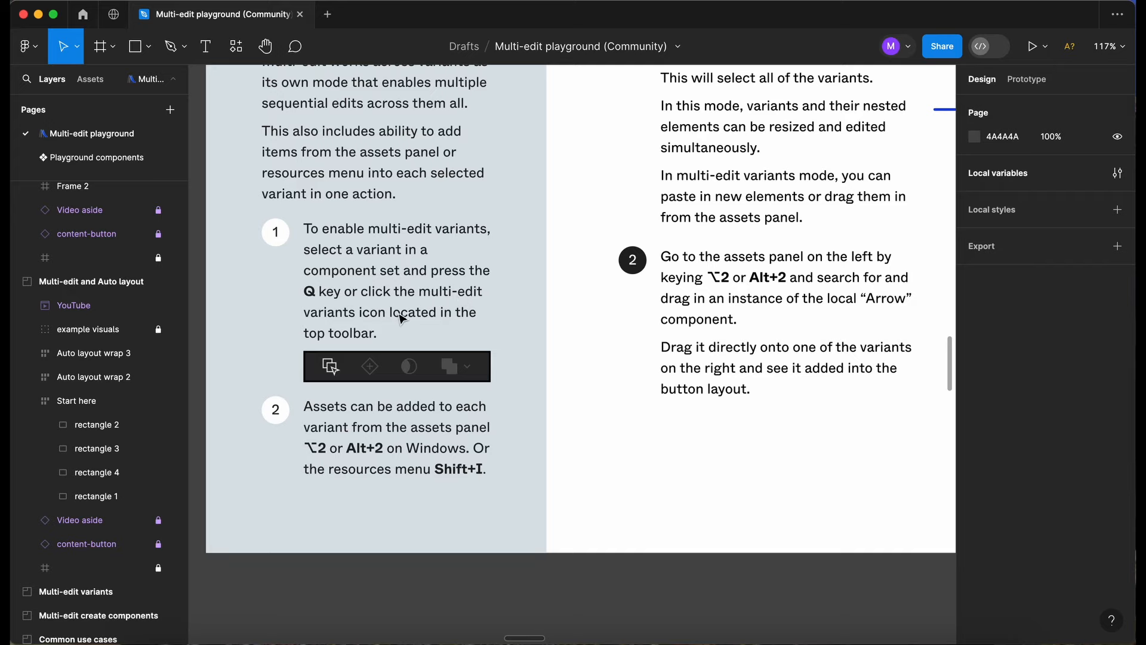
scroll(395, 299, down, 5)
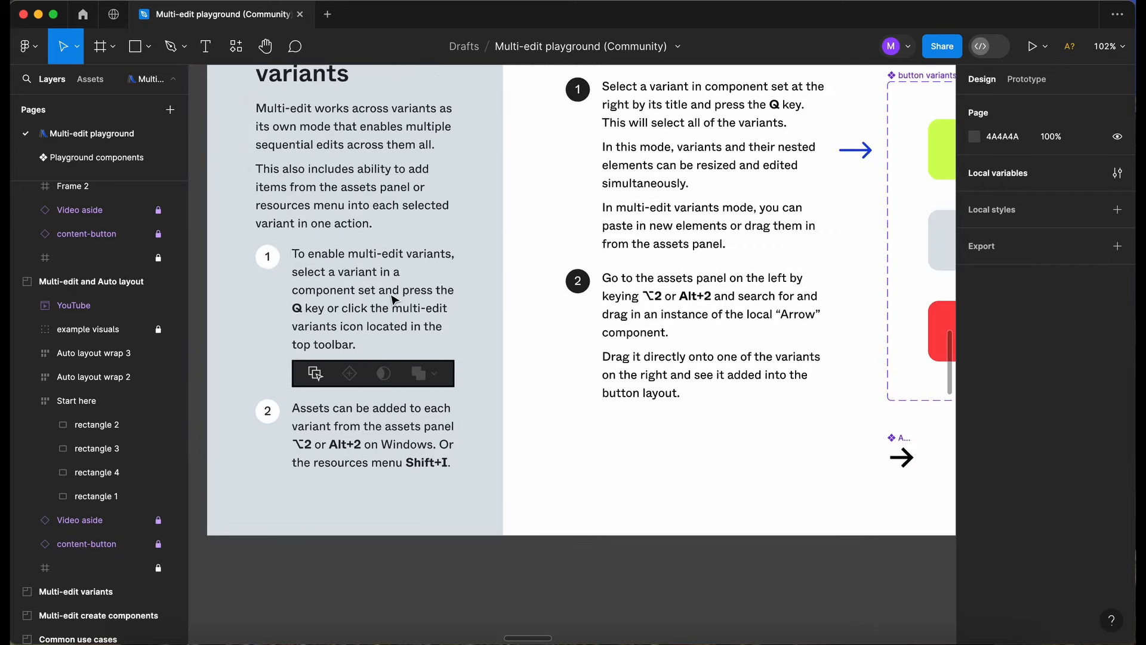
scroll(395, 299, right, 3)
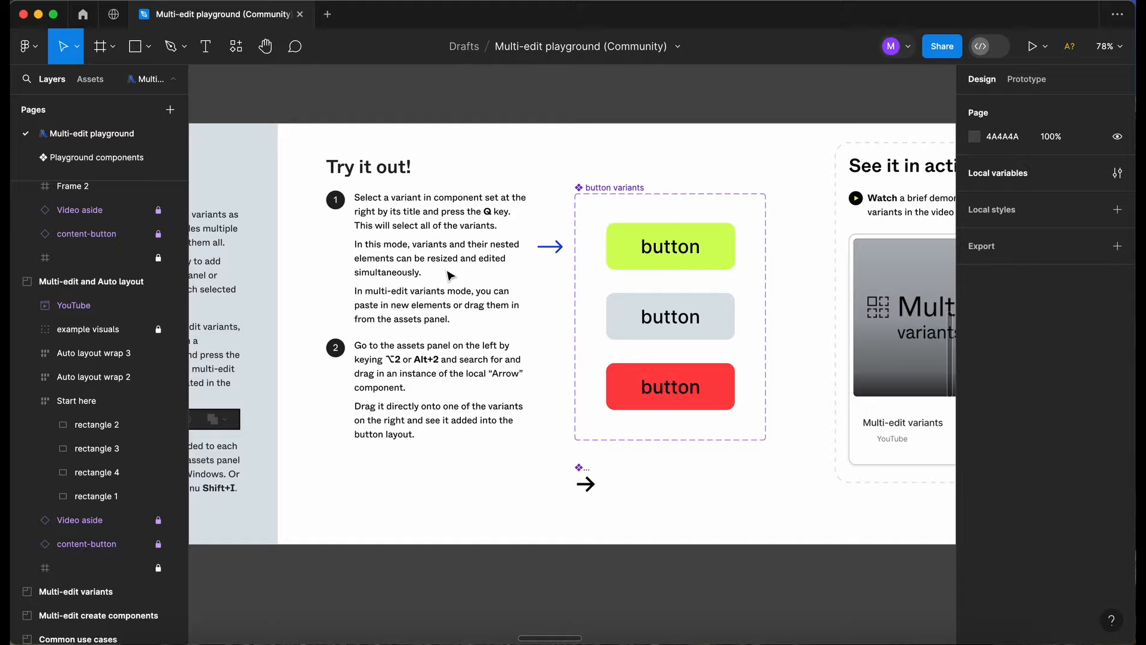
scroll(452, 278, up, 5)
scroll(449, 275, down, 1)
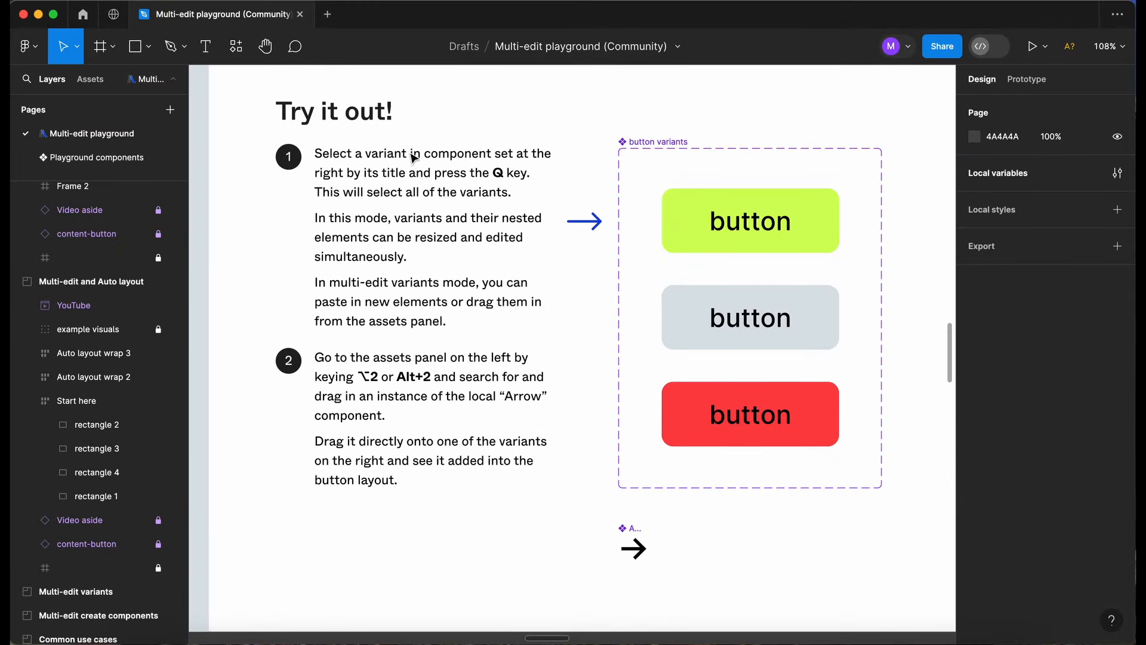
Turn on multi-edit for all three button variants starting from the green one, and search the assets for "arrow".
click(816, 209)
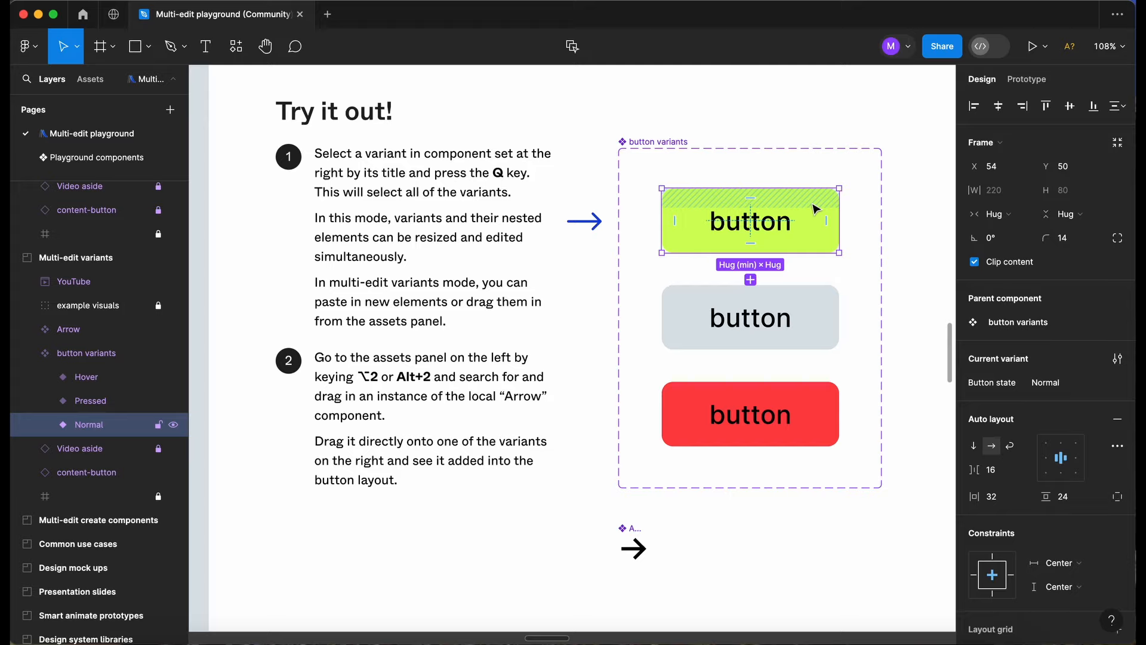
key(q)
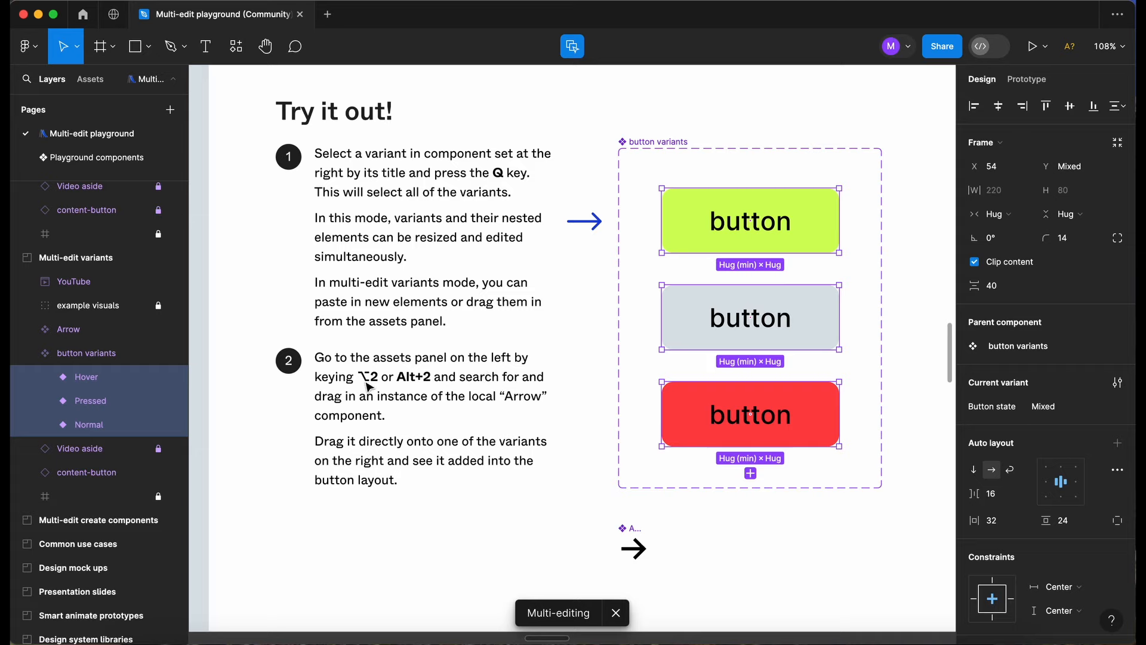
key(alt+2)
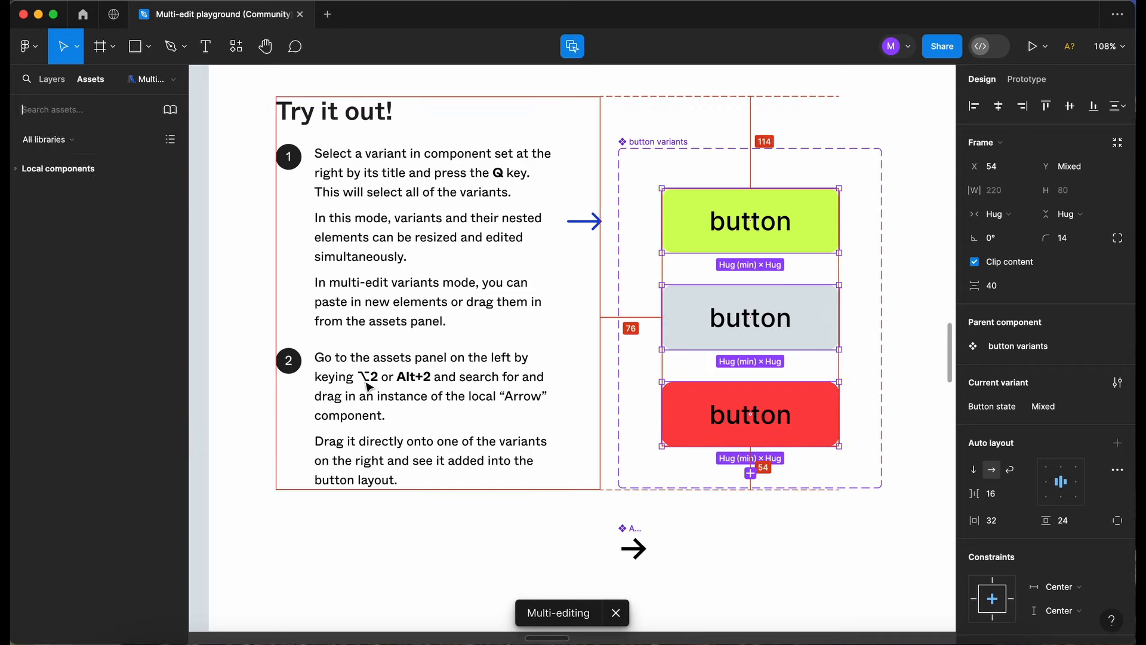
text(arrow)
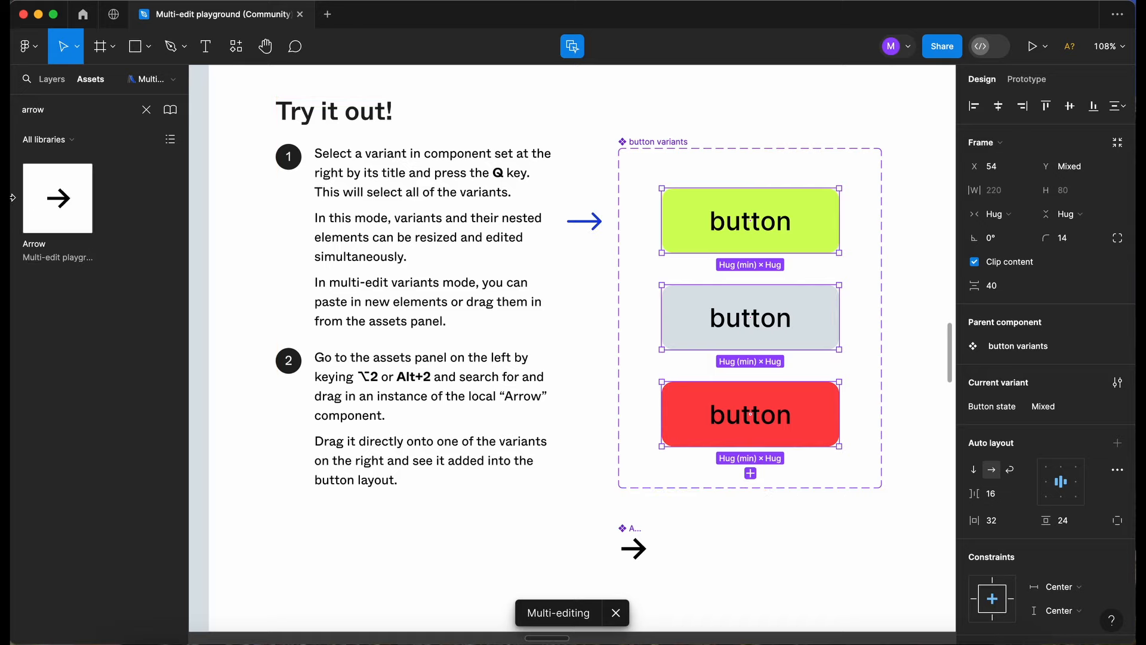
Add an instance of the local Arrow component after the text in the green button variant, multi-editing all three variants, and leave multi-edit.
drag(69, 213, 830, 237)
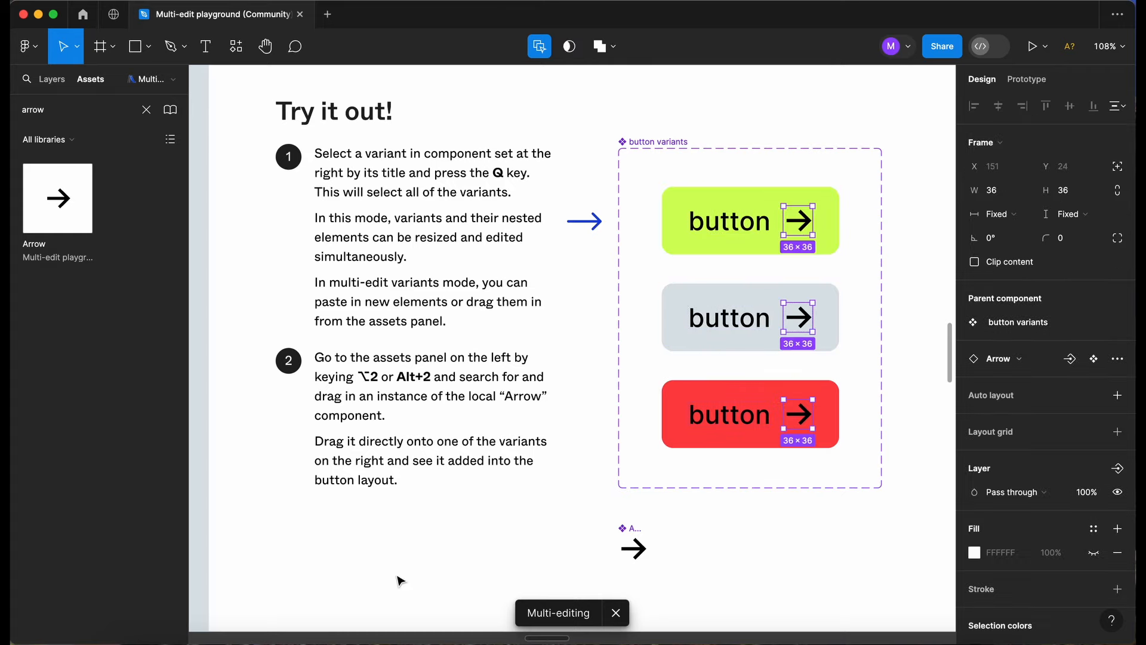
click(477, 556)
scroll(478, 556, right, 1)
scroll(479, 555, up, 1)
click(516, 544)
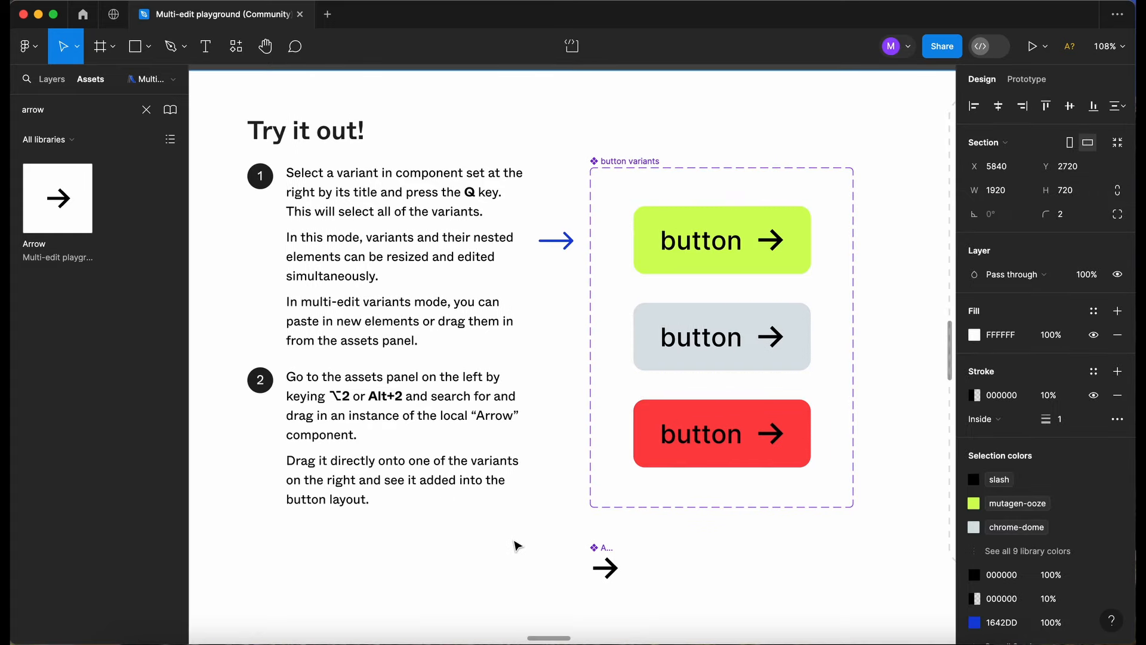
Read the explanation and the Try it out instructions of the Multi-edit create components exercise.
scroll(515, 545, down, 3)
scroll(516, 546, right, 2)
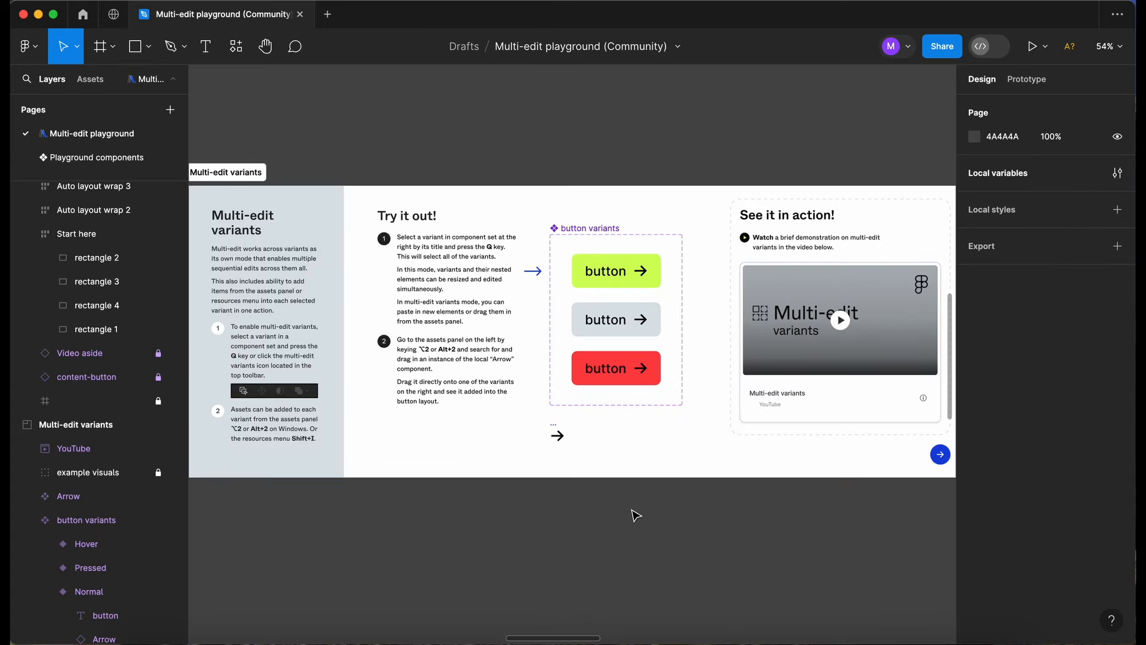
scroll(636, 516, right, 10)
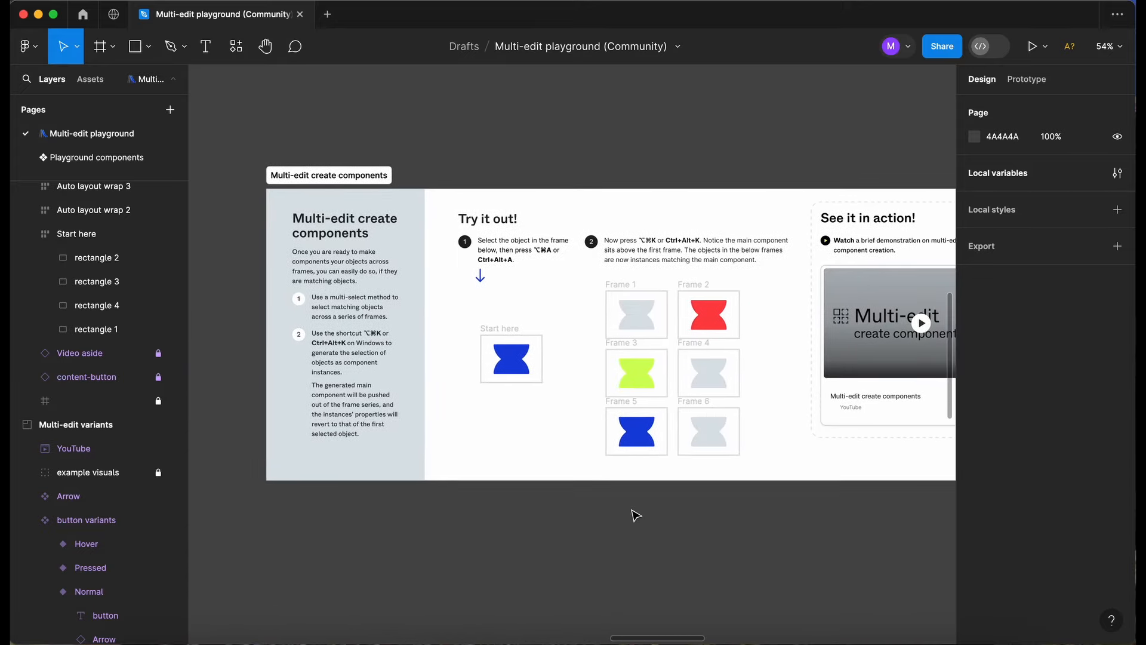
scroll(527, 370, up, 5)
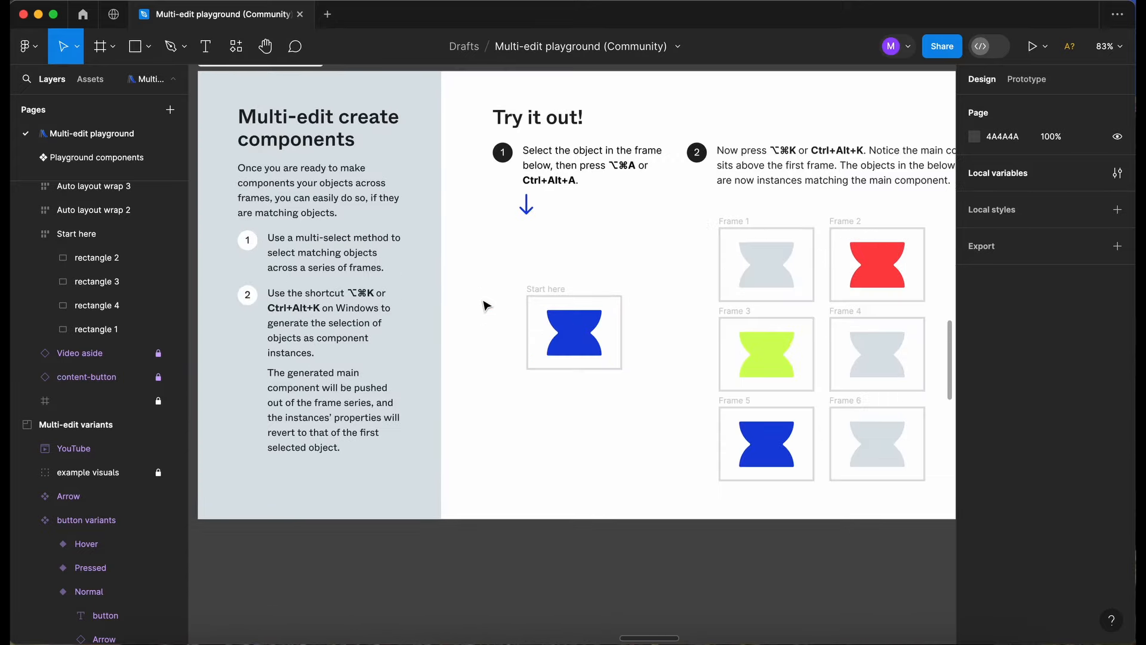
scroll(486, 302, up, 5)
scroll(401, 251, up, 3)
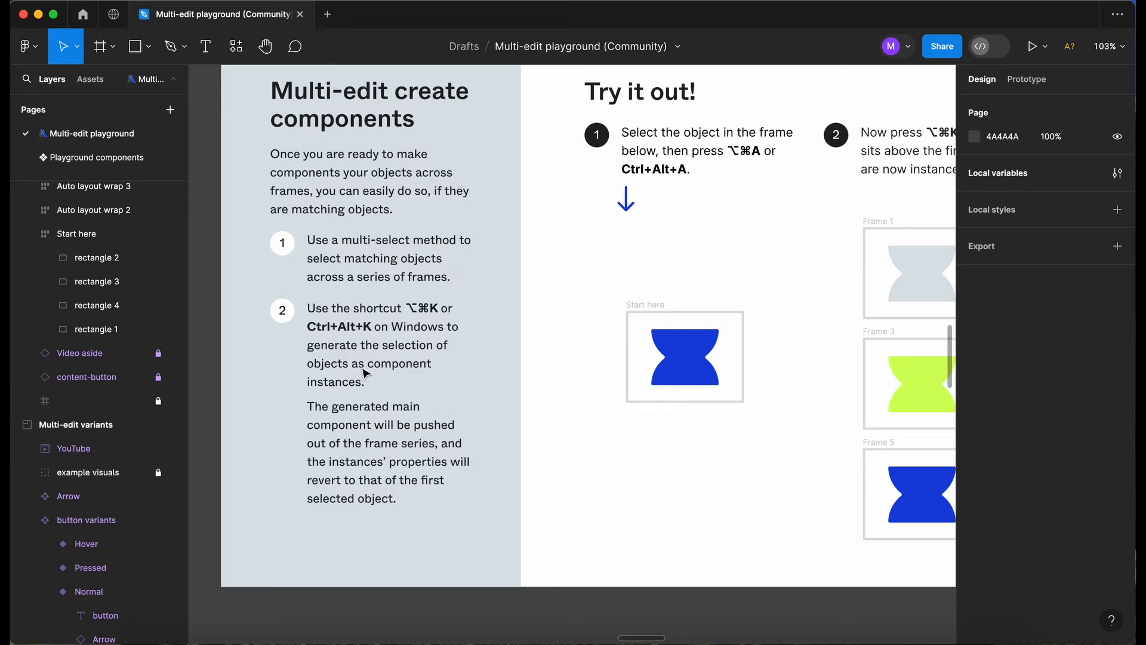
ctrl+scroll(411, 375, down, 3)
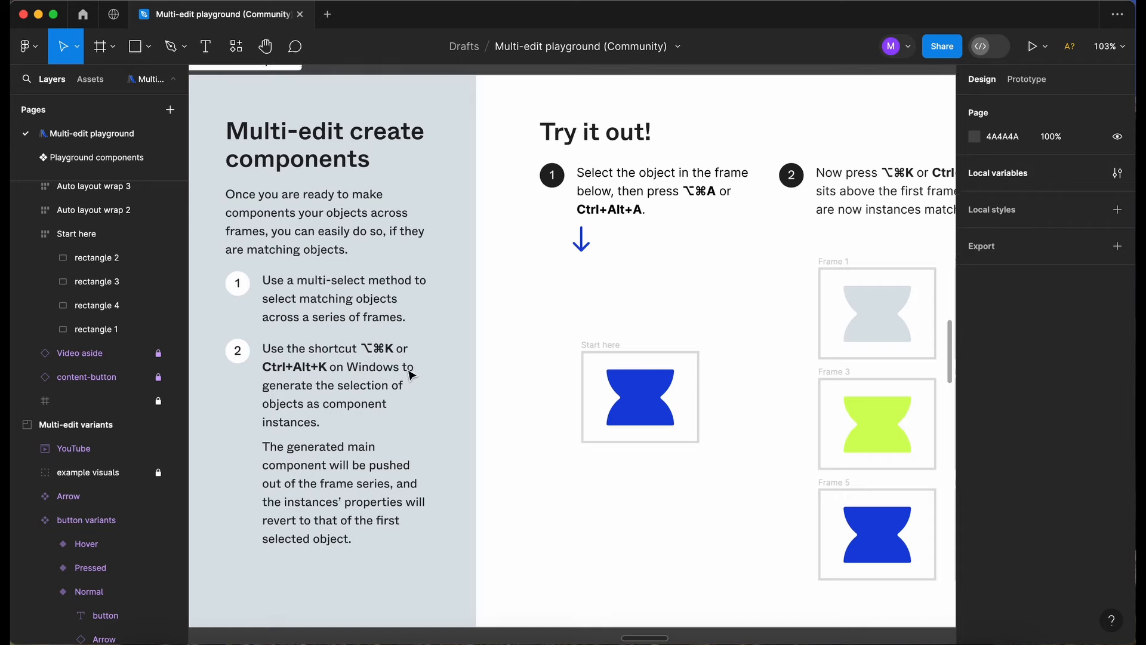
Select the blue shape in the Start here frame and its matching objects in Frames 1 to 6.
scroll(468, 376, right, 5)
click(517, 382)
scroll(517, 383, right, 5)
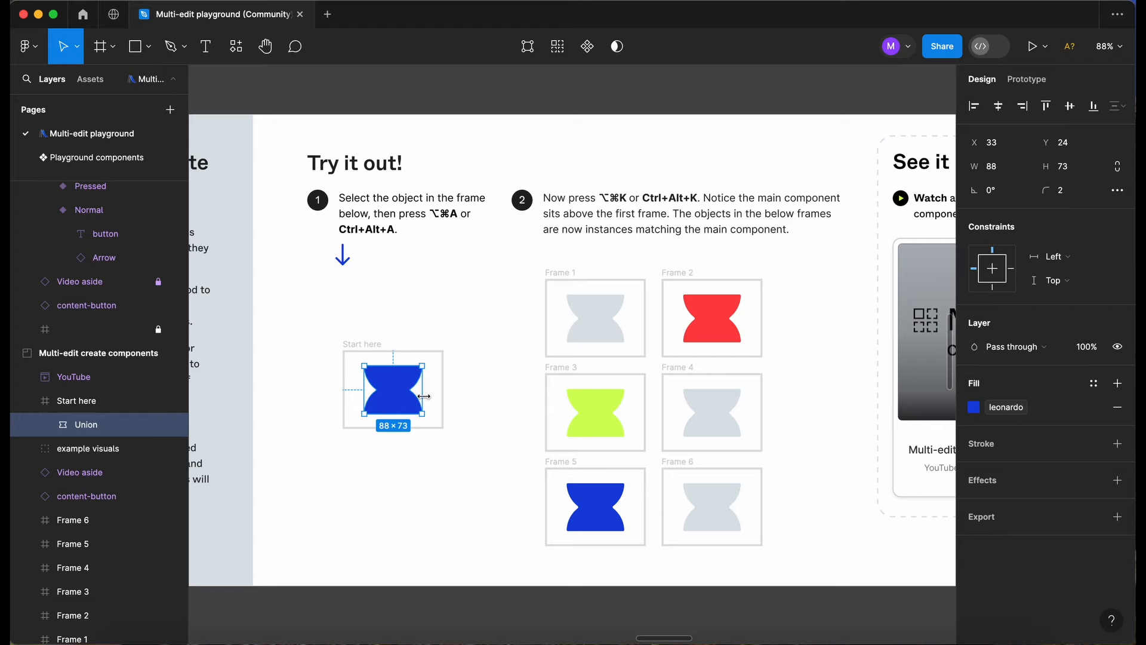
key(alt)
key(alt+super+a)
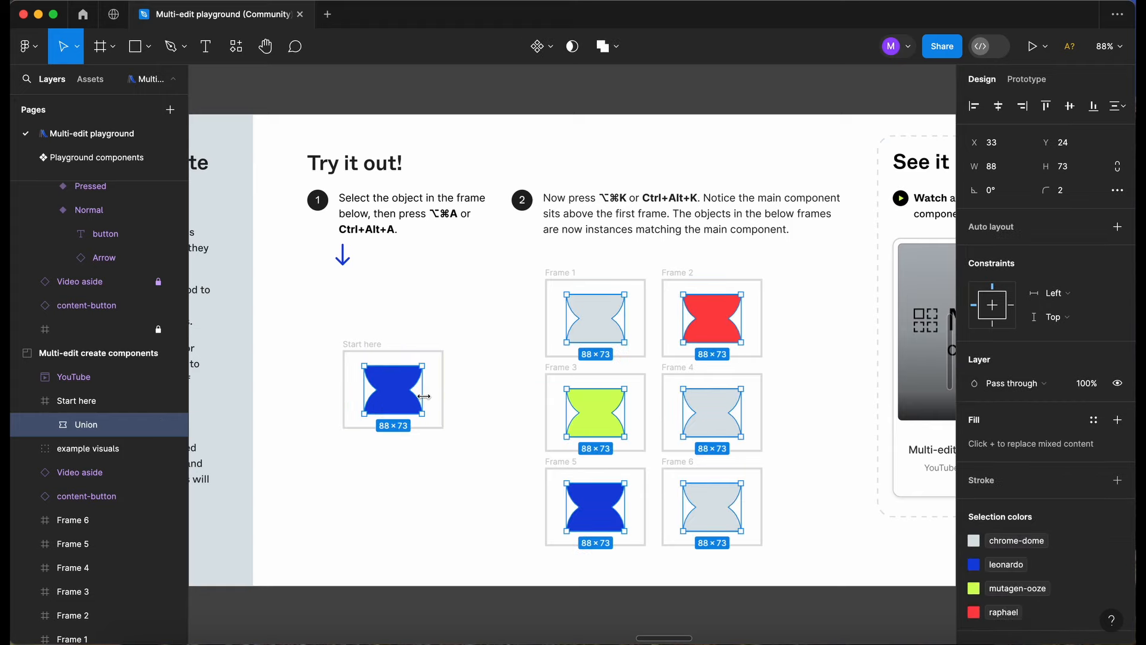
Turn all the selected matching shapes into instances of one new main component.
scroll(425, 400, right, 2)
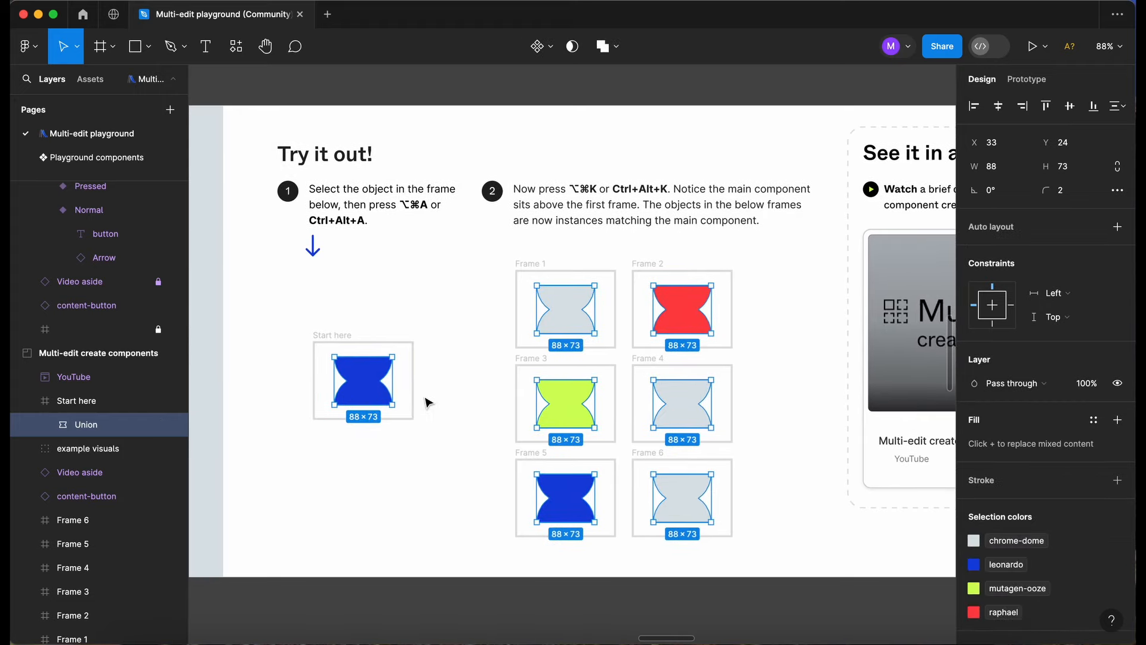
key(alt)
key(alt+super+k)
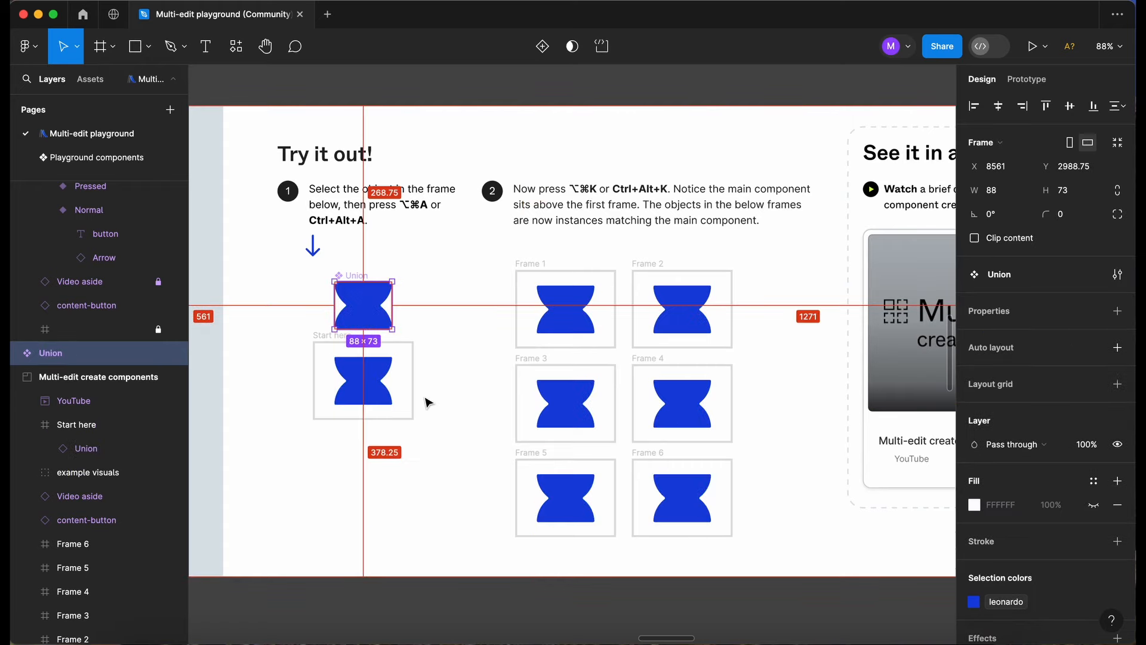
scroll(709, 169, right, 1)
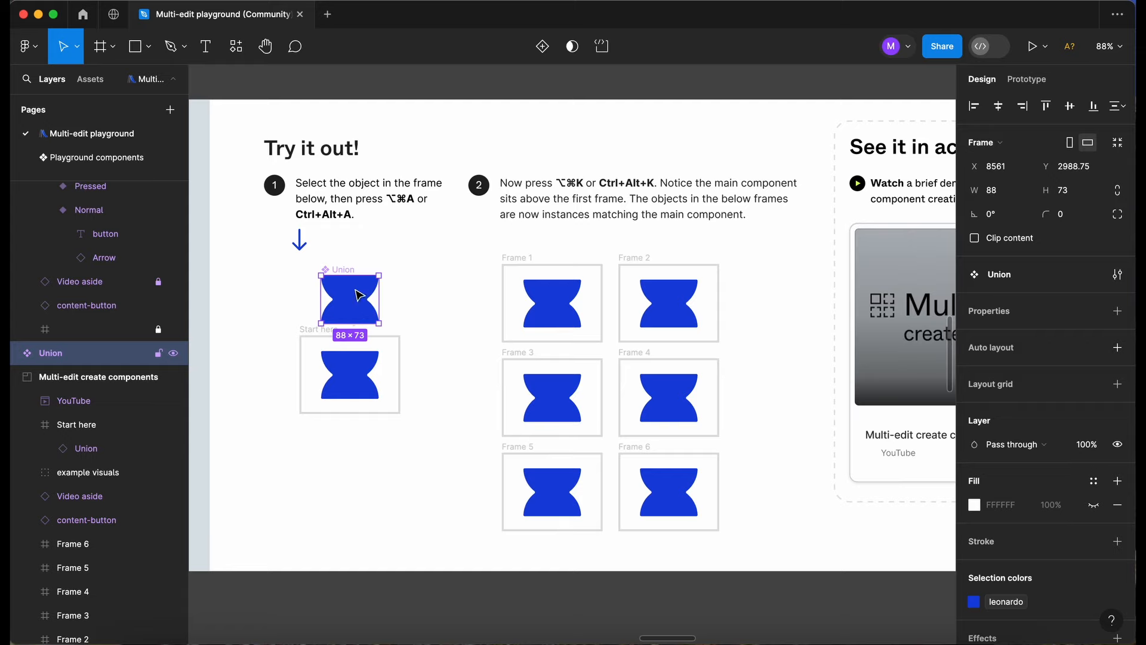
Inspect the shape in the Start here frame and in each of the six frames, plus the main component above them.
click(354, 395)
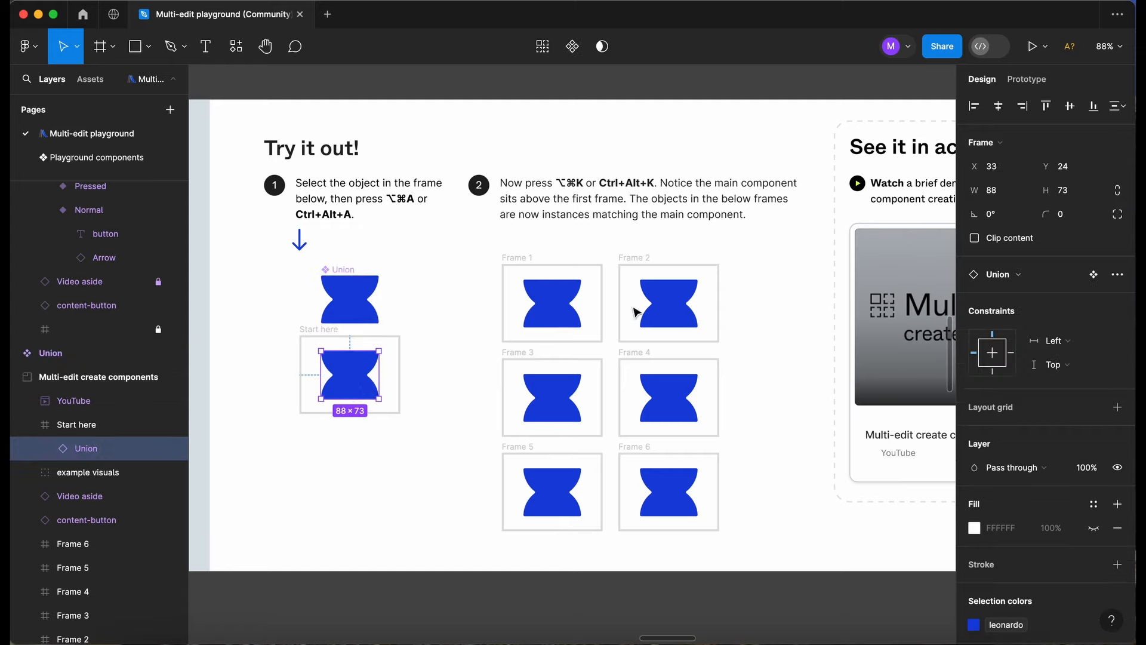
click(560, 311)
click(558, 399)
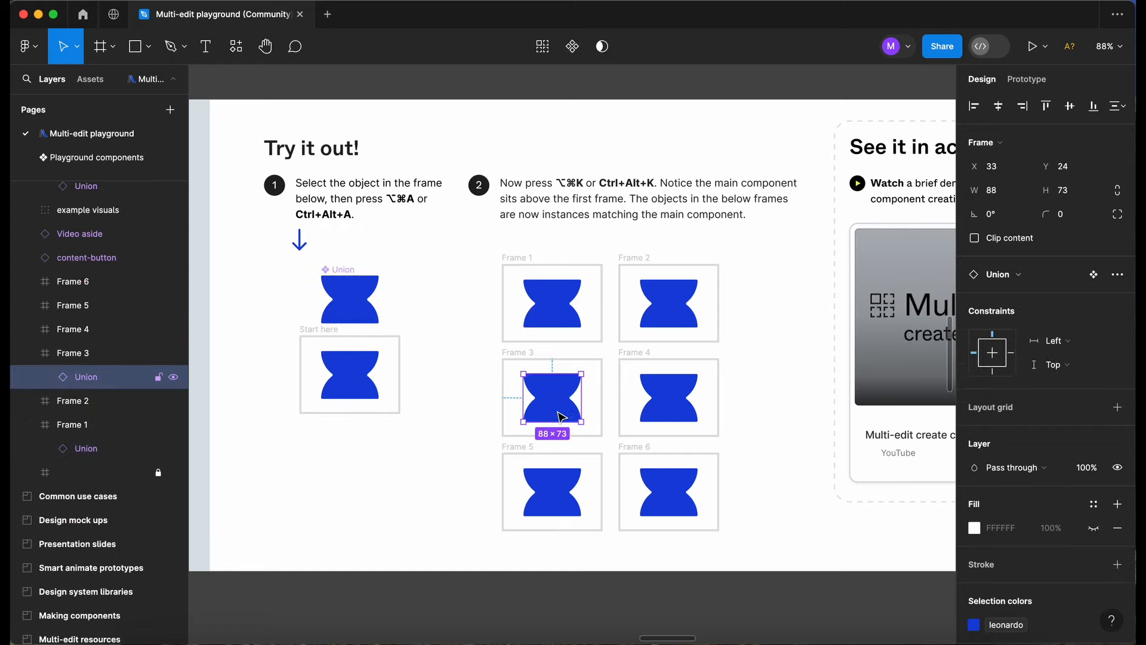
click(565, 482)
click(657, 487)
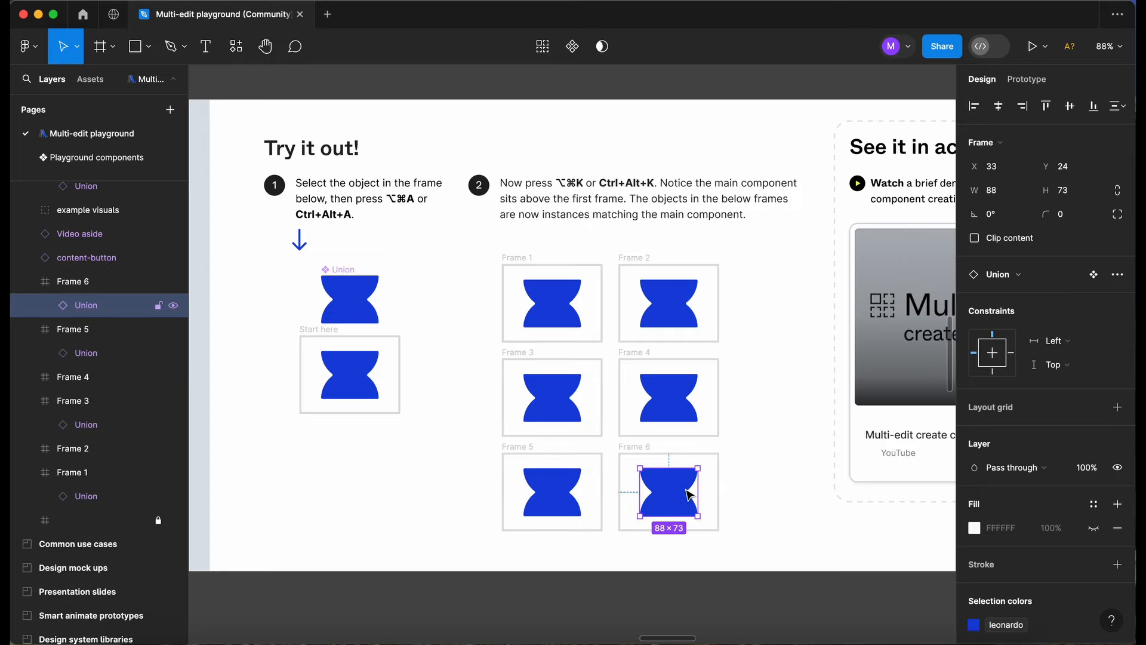
click(663, 395)
click(671, 302)
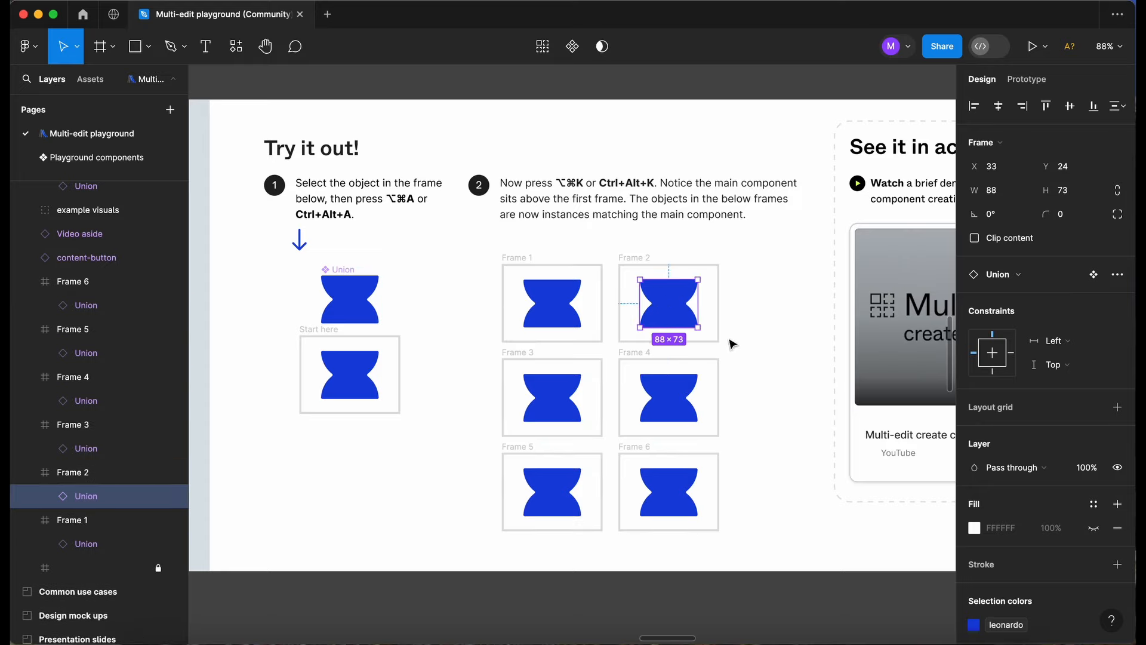
click(347, 274)
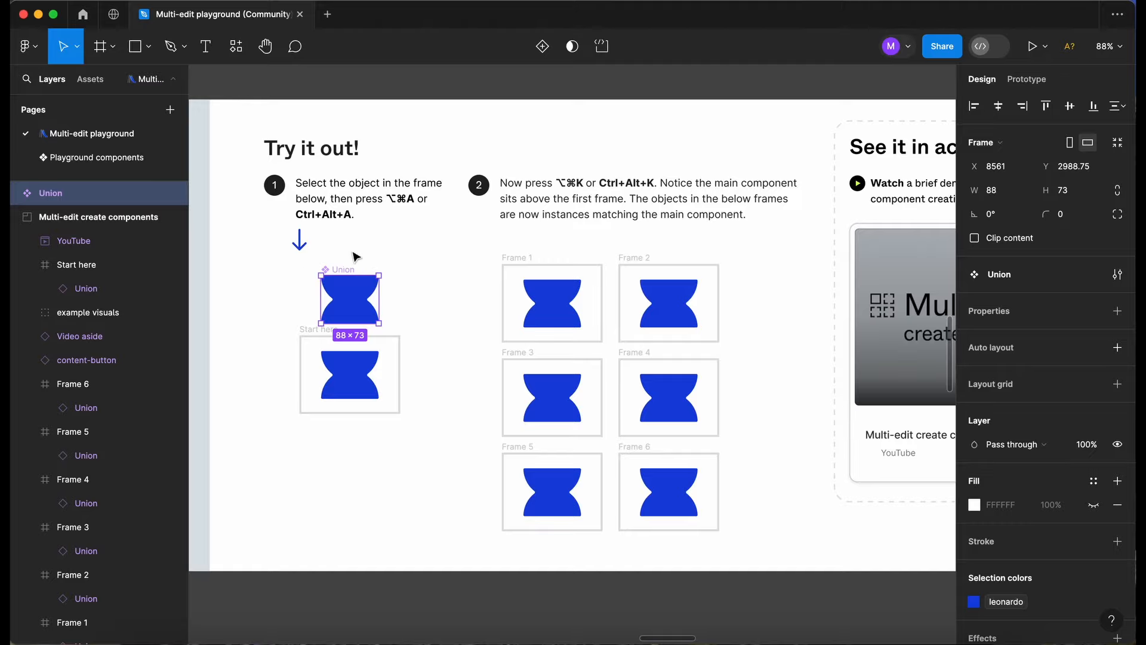
Go to the Design mock ups exercise and read its instructions on multi-editing for design mockups.
click(384, 492)
scroll(384, 491, down, 6)
scroll(383, 492, left, 8)
scroll(384, 491, down, 2)
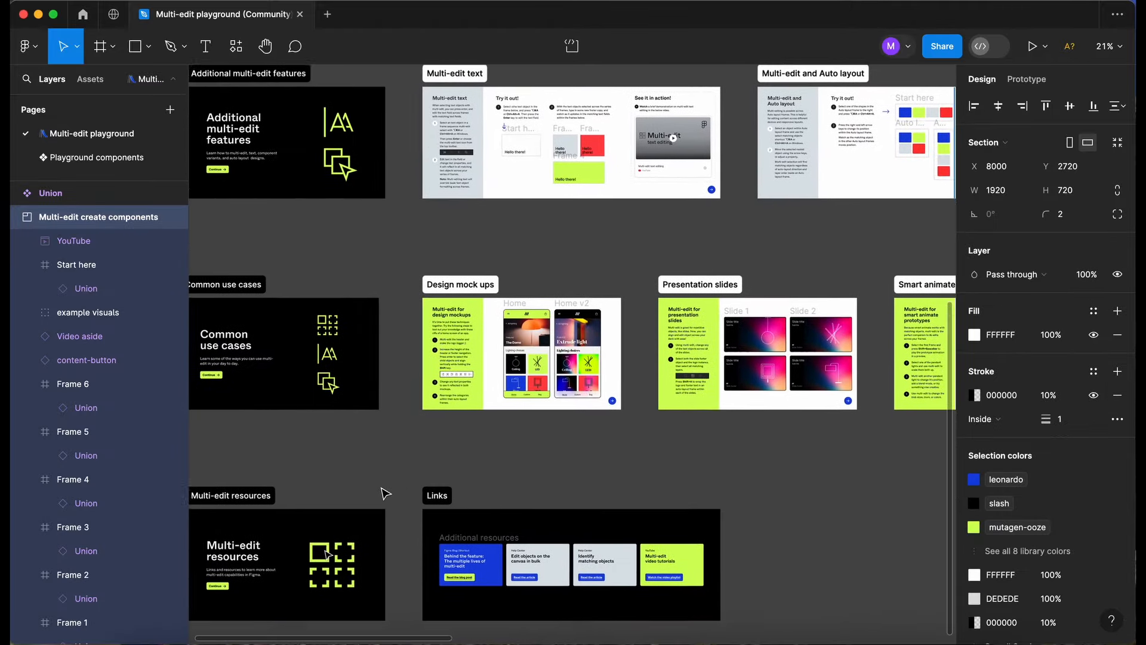
scroll(467, 352, up, 4)
scroll(467, 352, right, 8)
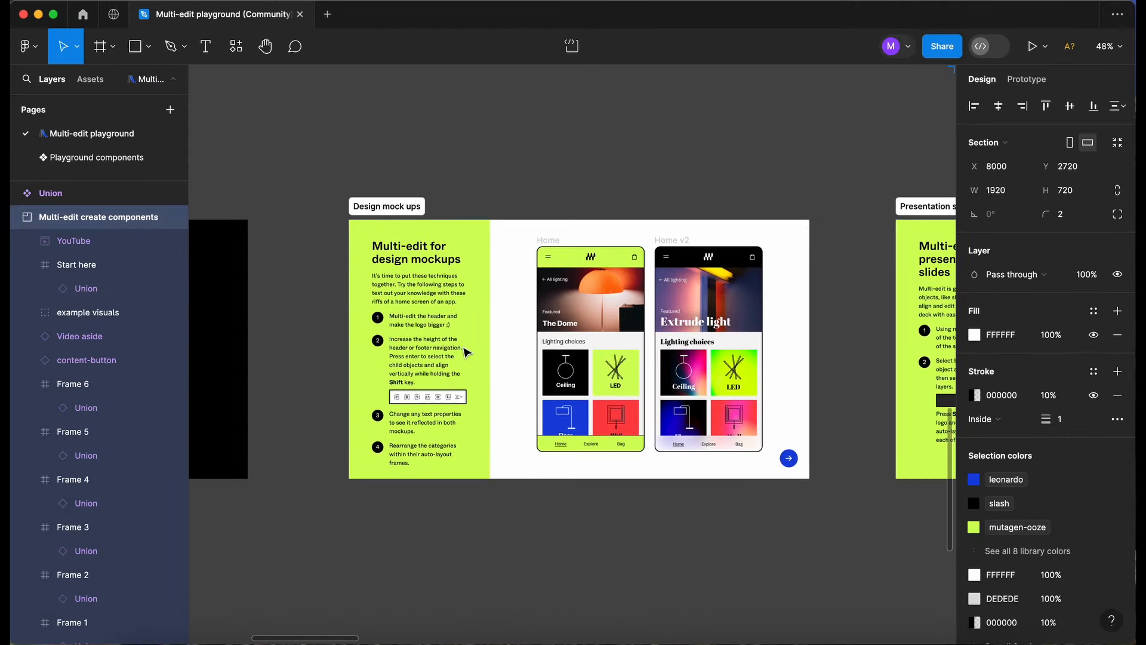
scroll(467, 352, up, 4)
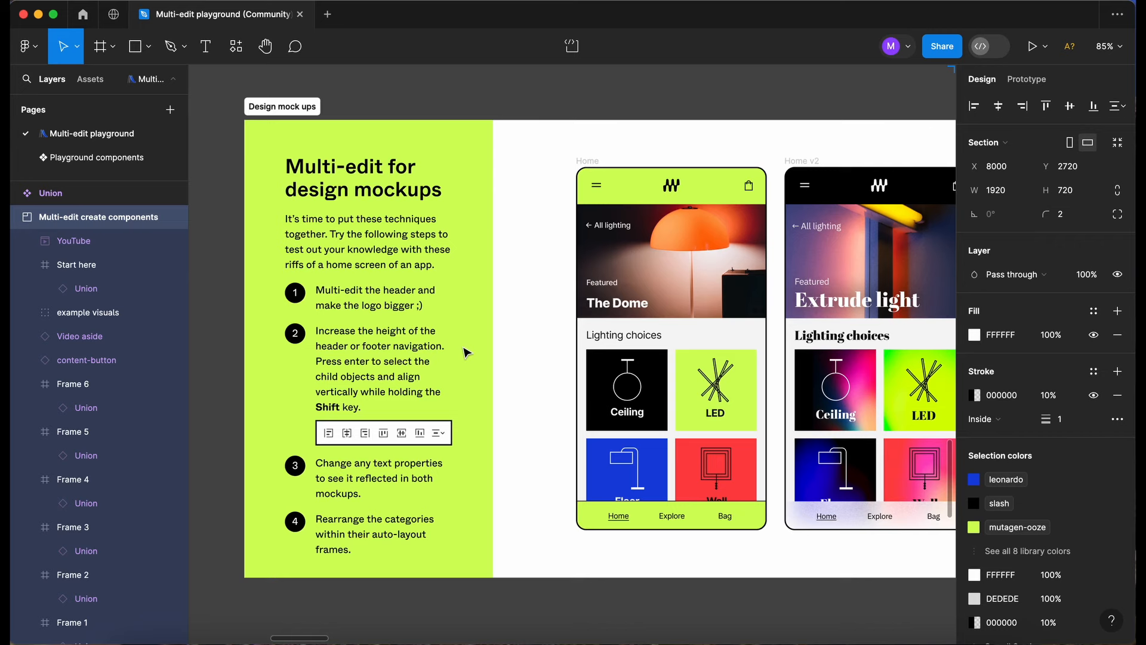
scroll(467, 352, right, 2)
scroll(467, 353, up, 2)
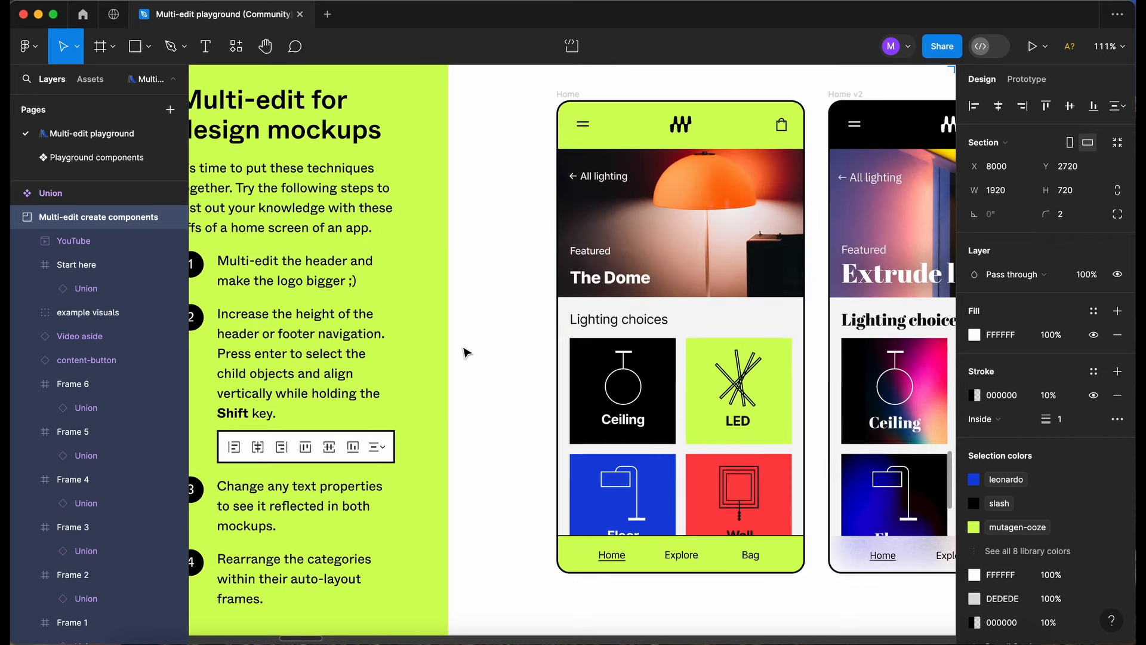
scroll(467, 352, left, 3)
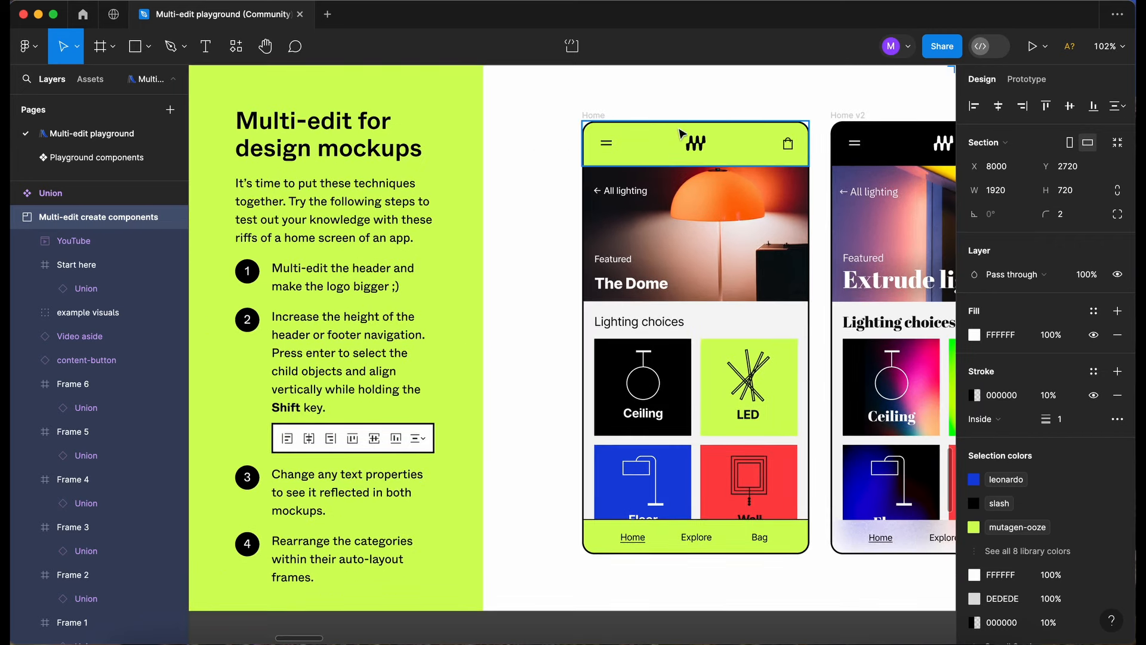
Select the header logo in the Home mockup and its match in Home v2, and enlarge both to about 44 × 34.
double_click(693, 142)
scroll(695, 143, right, 3)
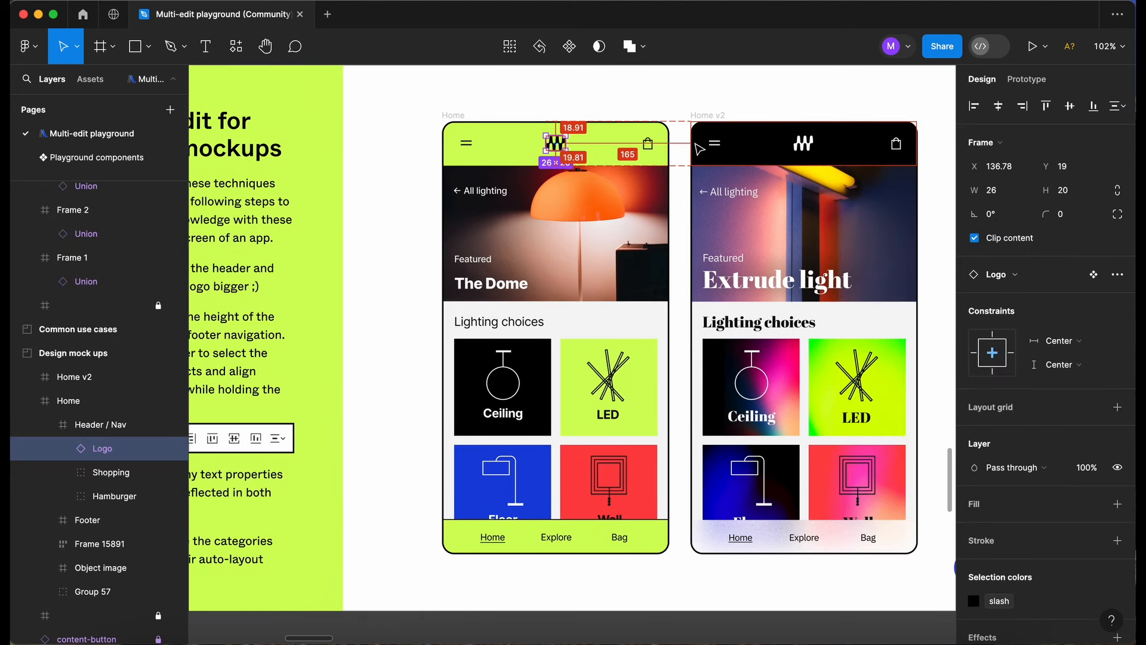
key(alt+super+a)
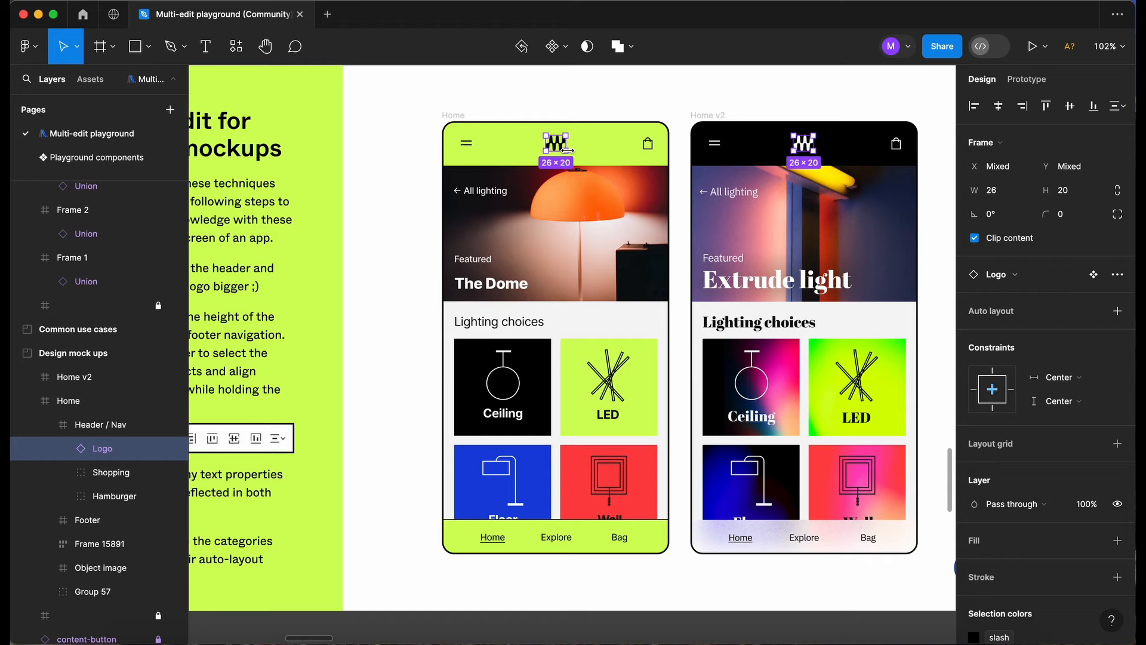
drag(570, 155, 573, 157)
scroll(400, 292, right, 2)
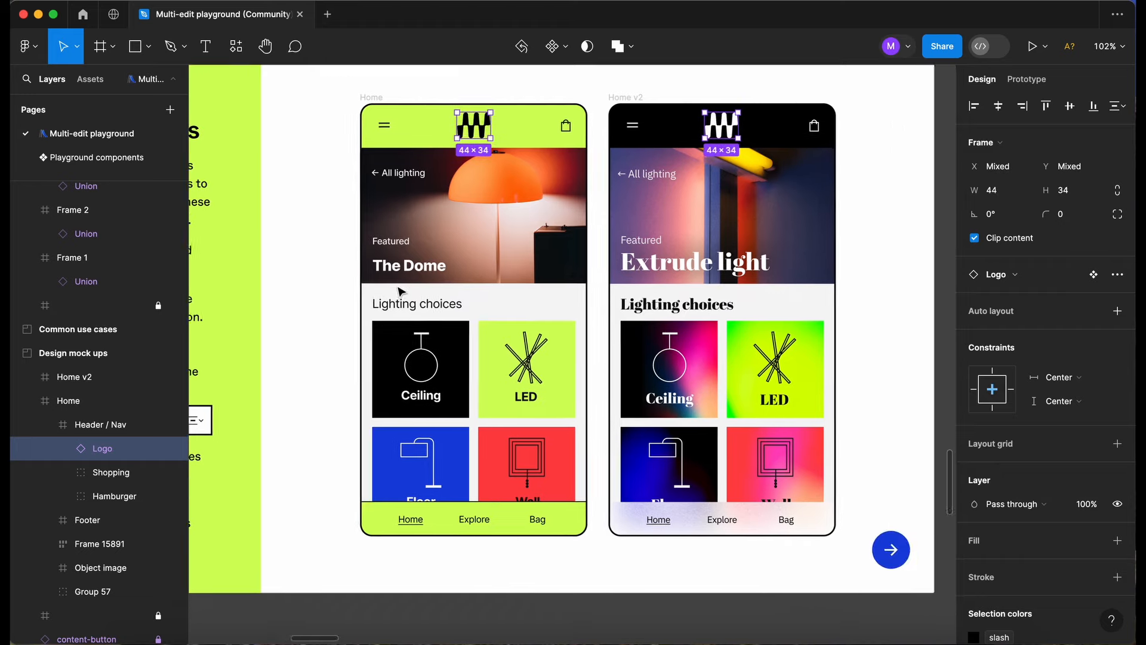
Select the text labels in both mockup footers and try left, centre and right alignment within their footers, ending horizontally centred.
scroll(400, 291, down, 1)
scroll(400, 291, left, 3)
scroll(401, 292, up, 1)
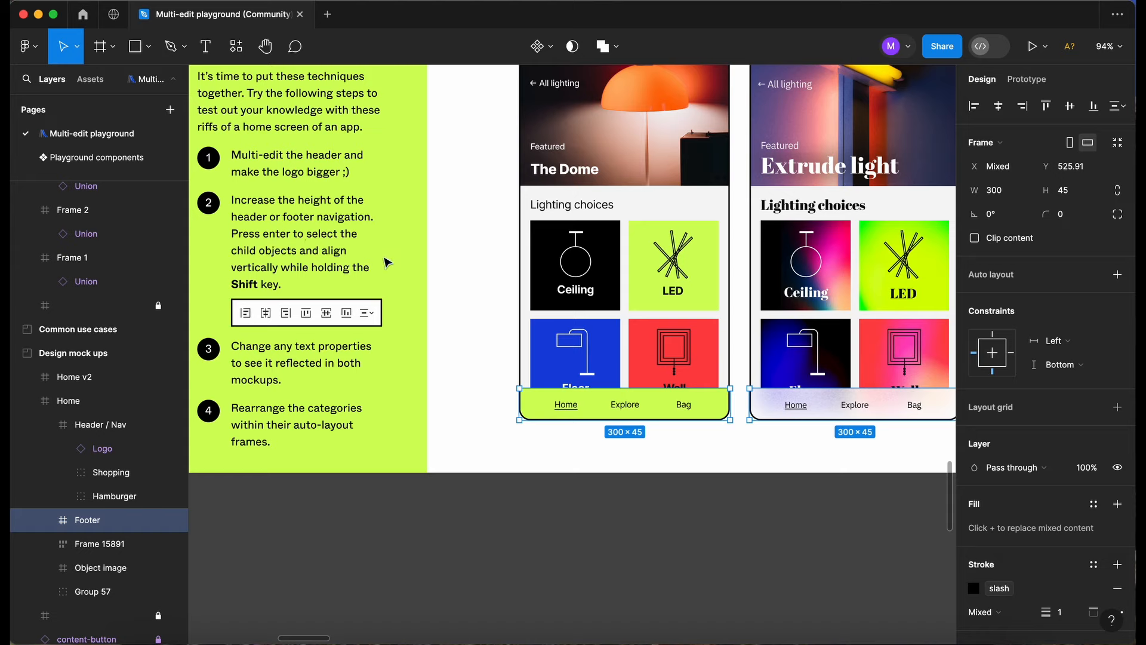
key(Return)
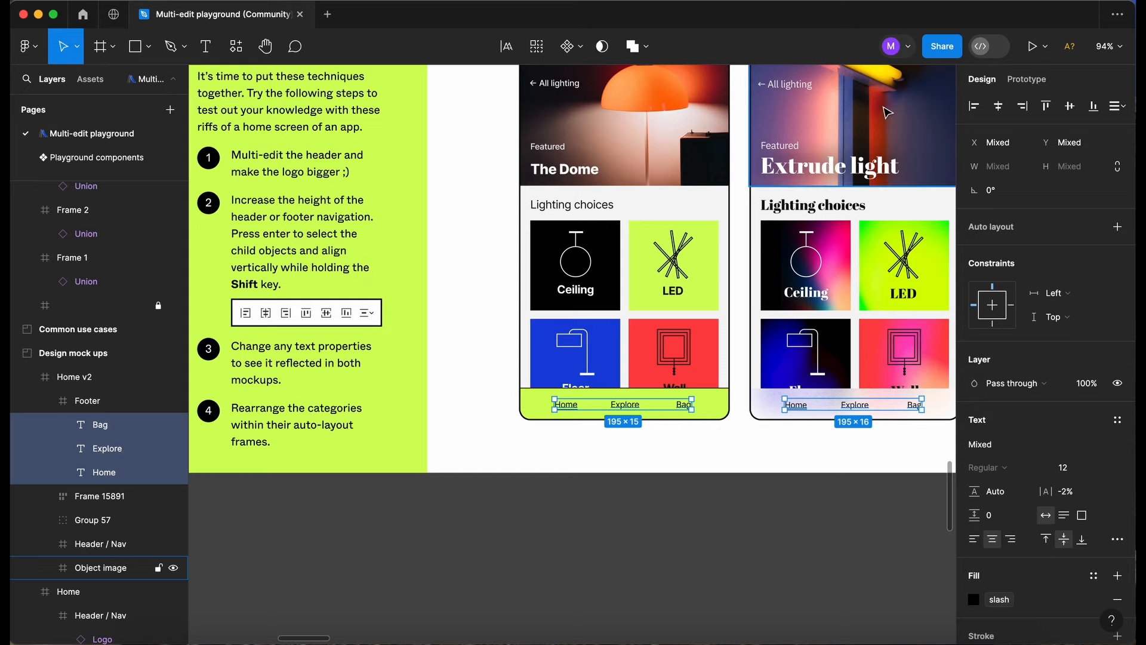
click(976, 112)
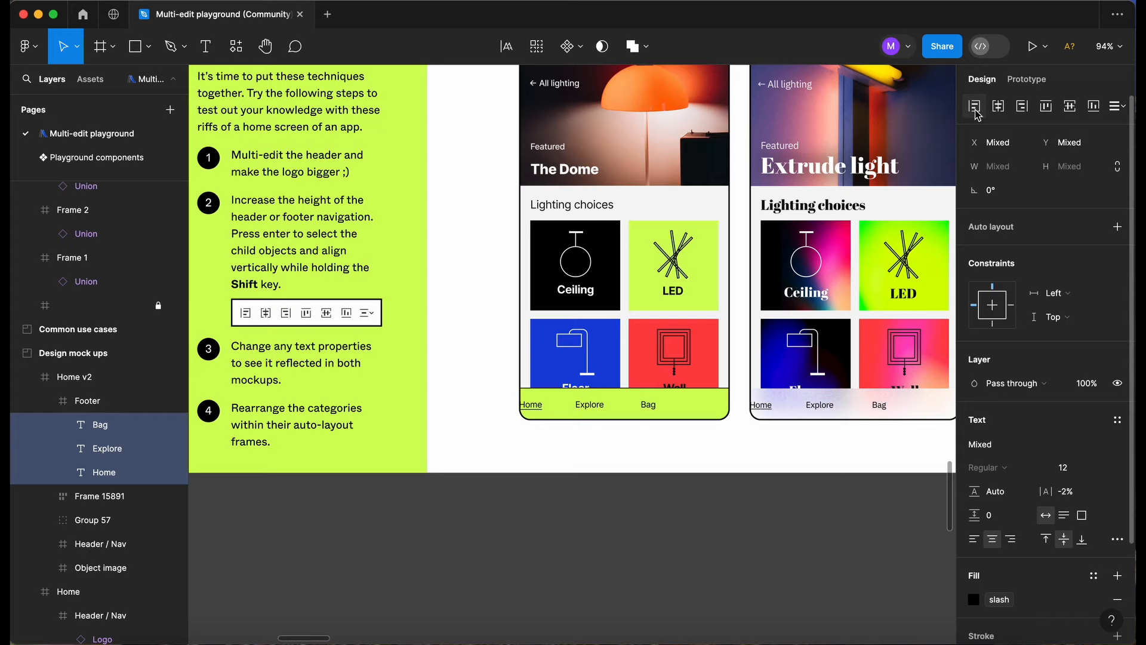
click(999, 109)
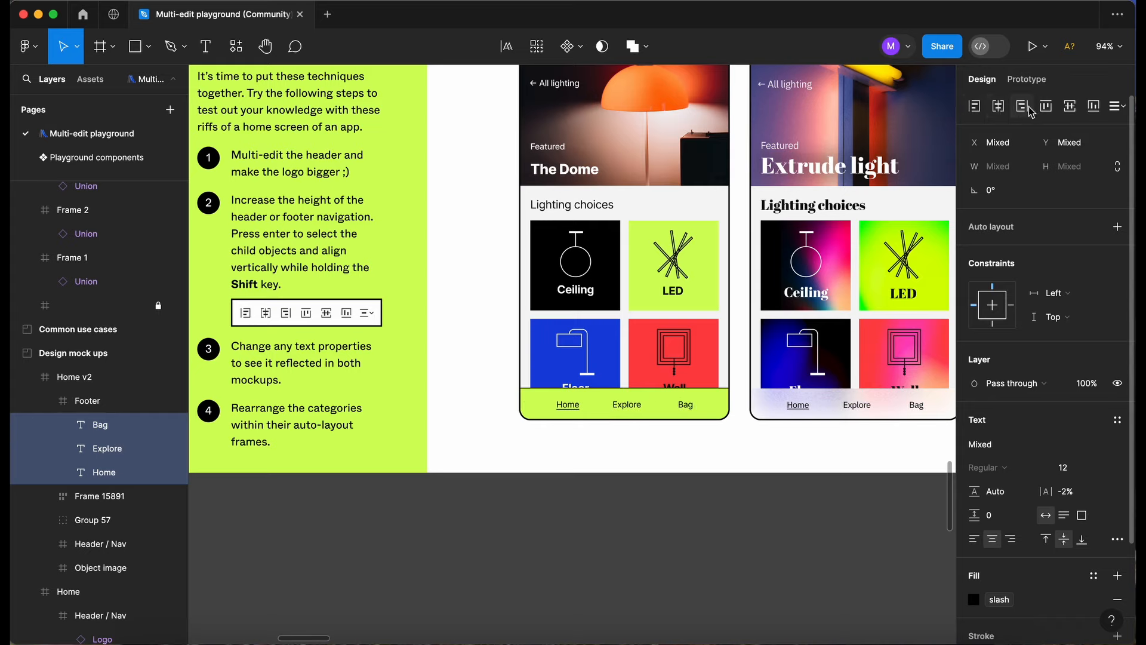
click(1024, 109)
click(1006, 110)
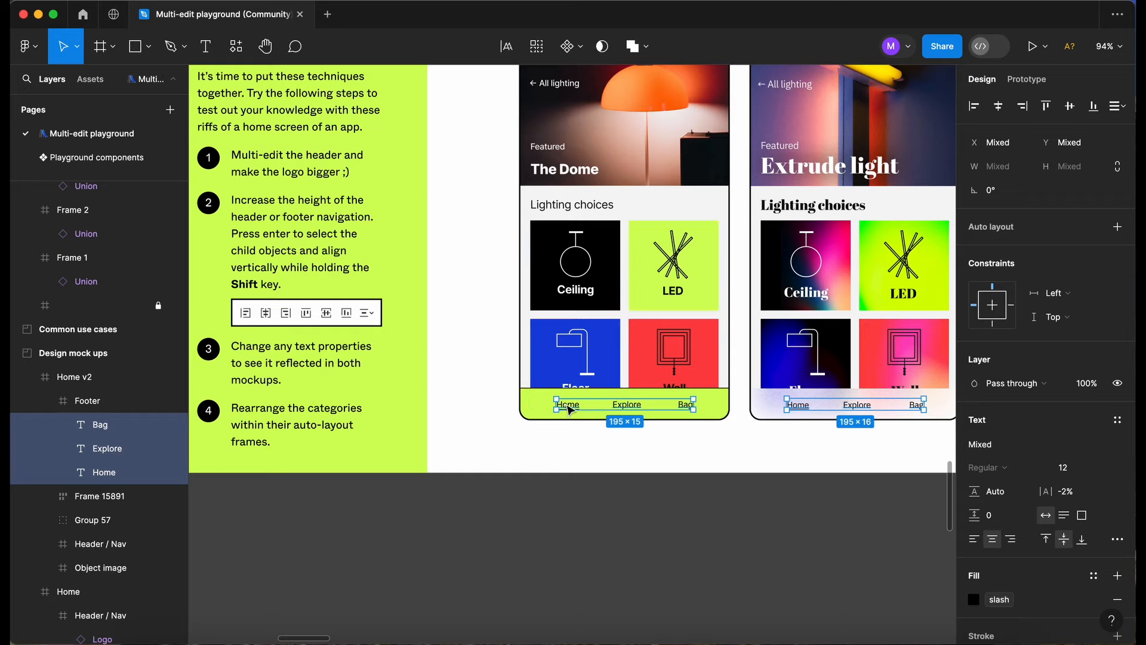
Select the Home label in the first mockup's footer with its match in Home v2, and multi-edit both texts to "Home 1".
click(569, 407)
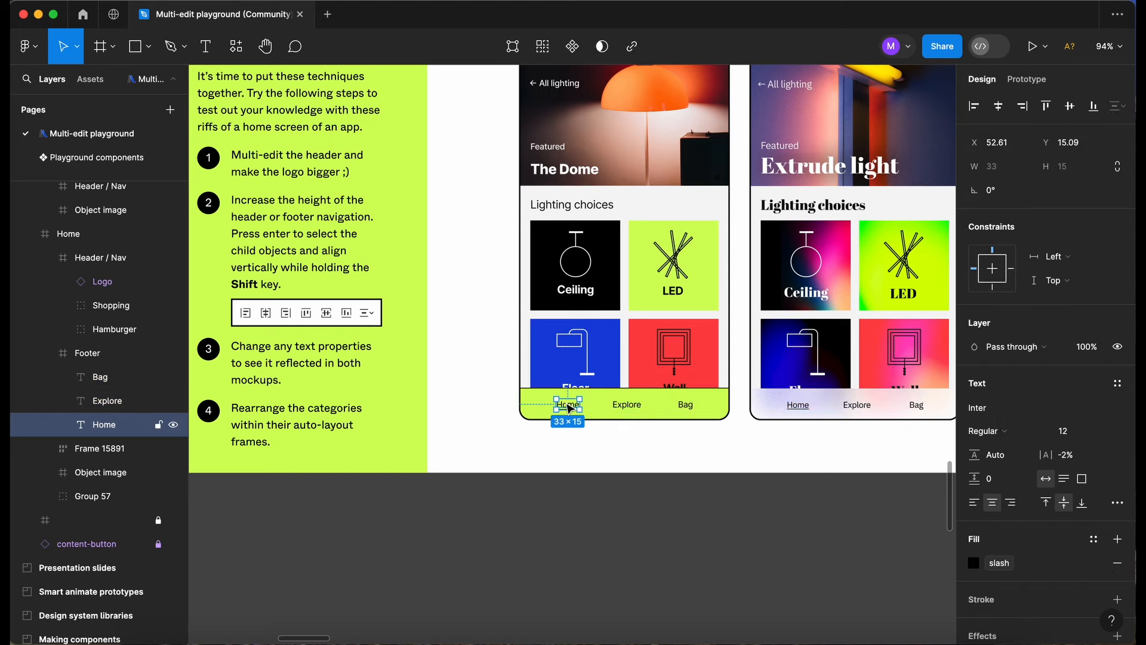
key(alt+super+a)
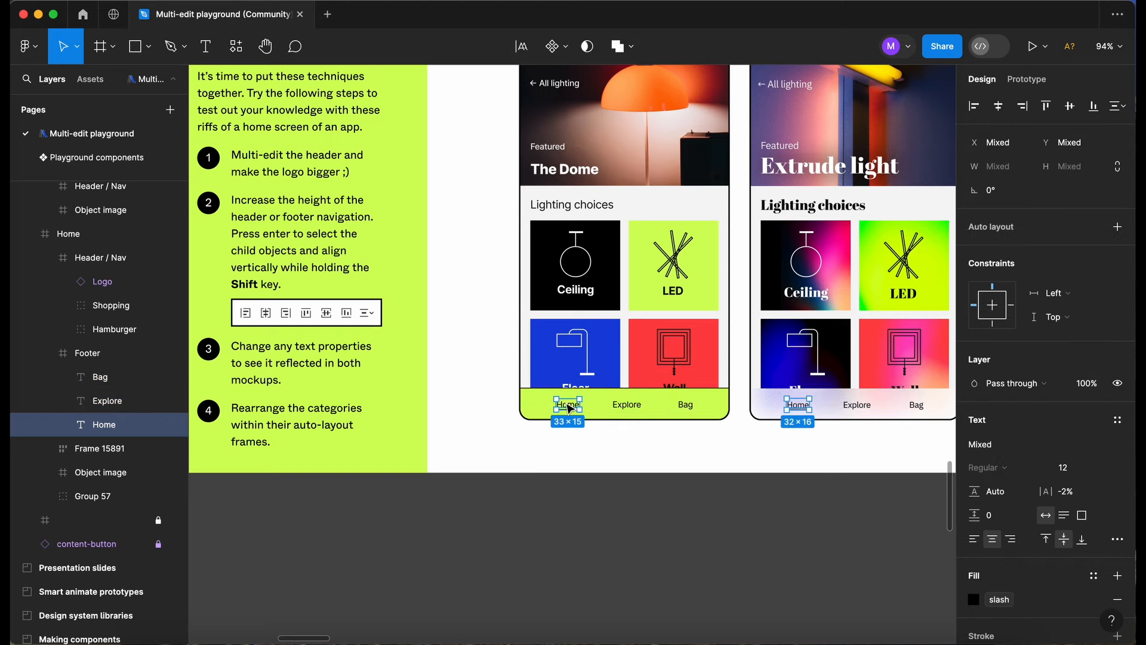
click(523, 48)
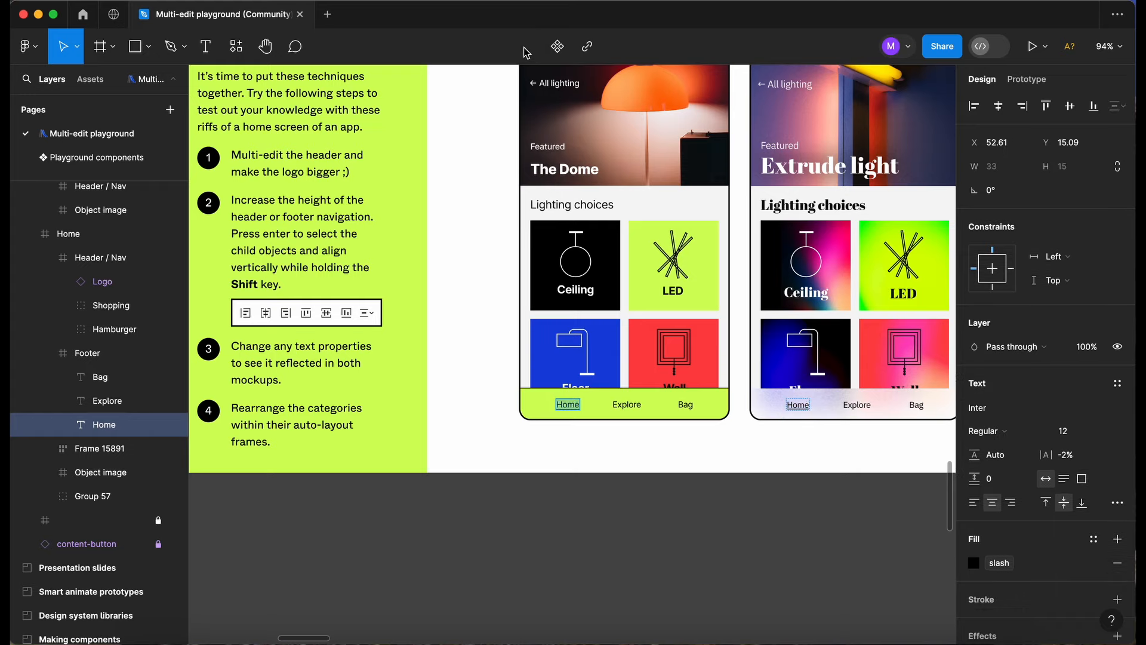
text(Home q)
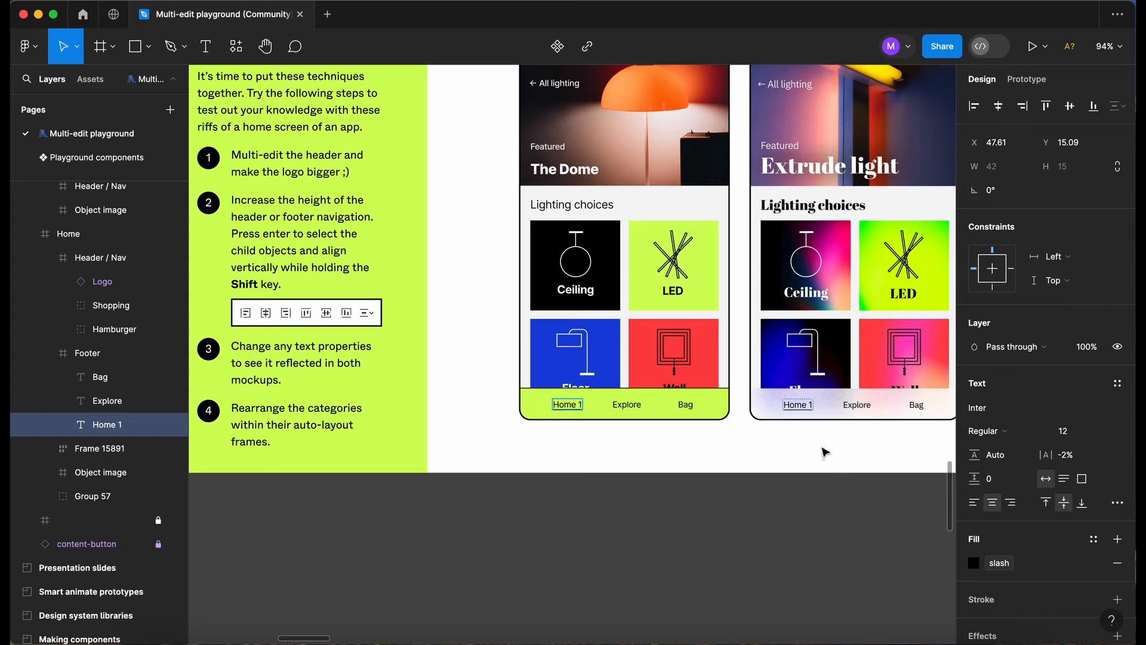
key(Escape)
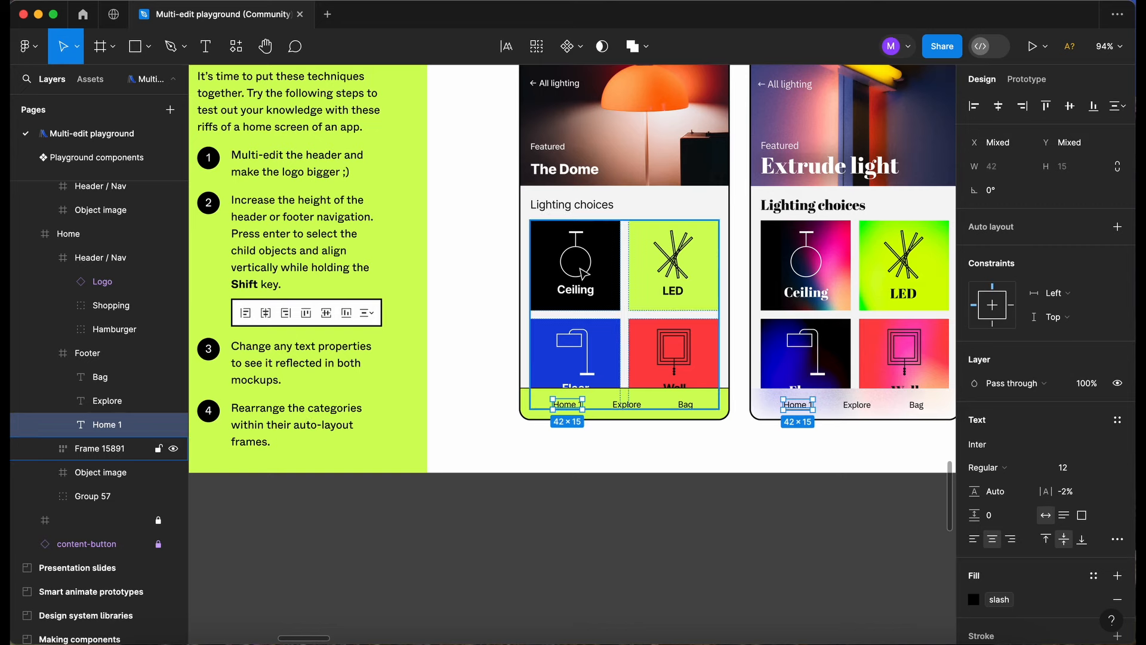
Select the Ceiling card in Home with its match in Home v2, and rearrange both within their auto-layout grids, ending first in the second row.
double_click(580, 268)
scroll(623, 283, right, 2)
scroll(623, 283, up, 1)
scroll(622, 282, right, 3)
scroll(623, 283, up, 1)
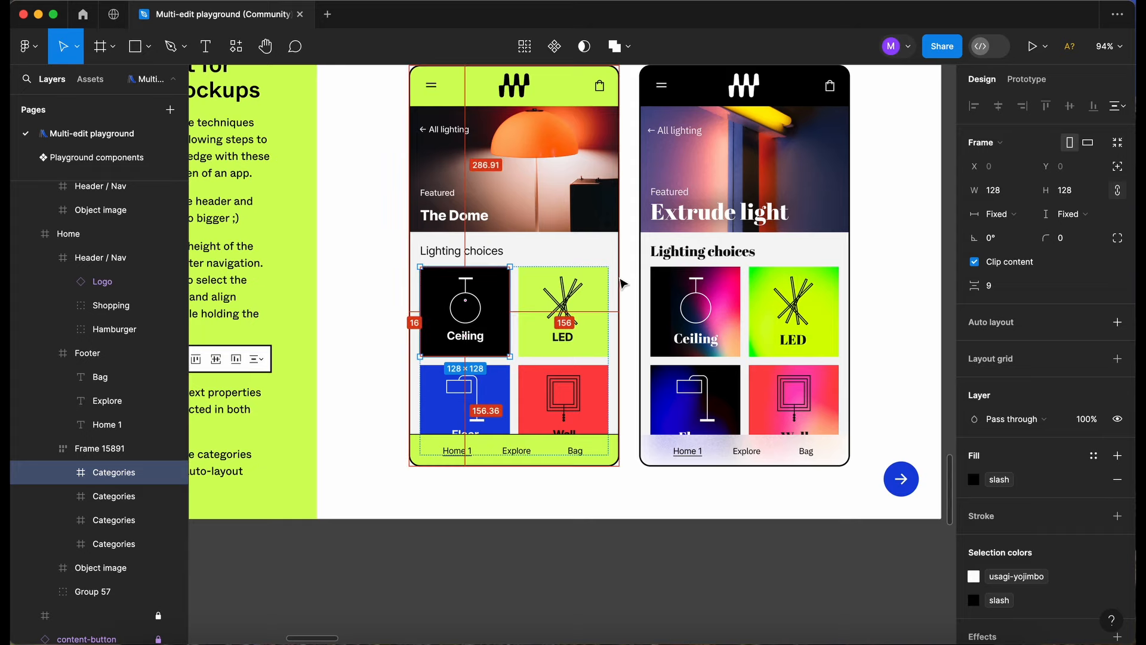
key(super+alt+a)
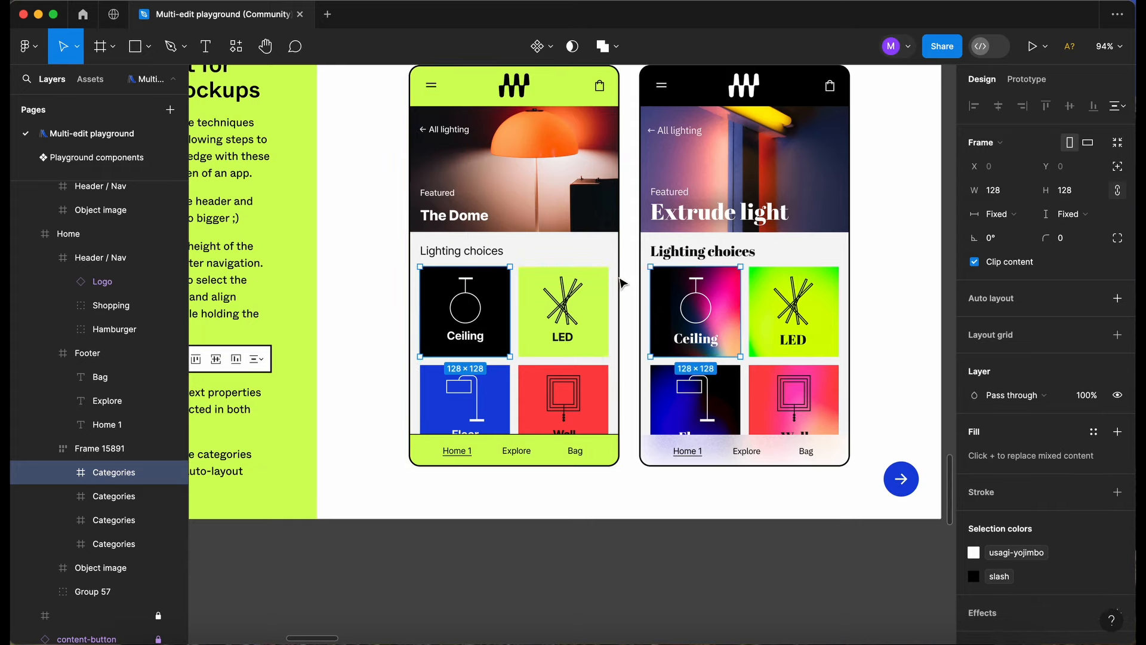
key(Right)
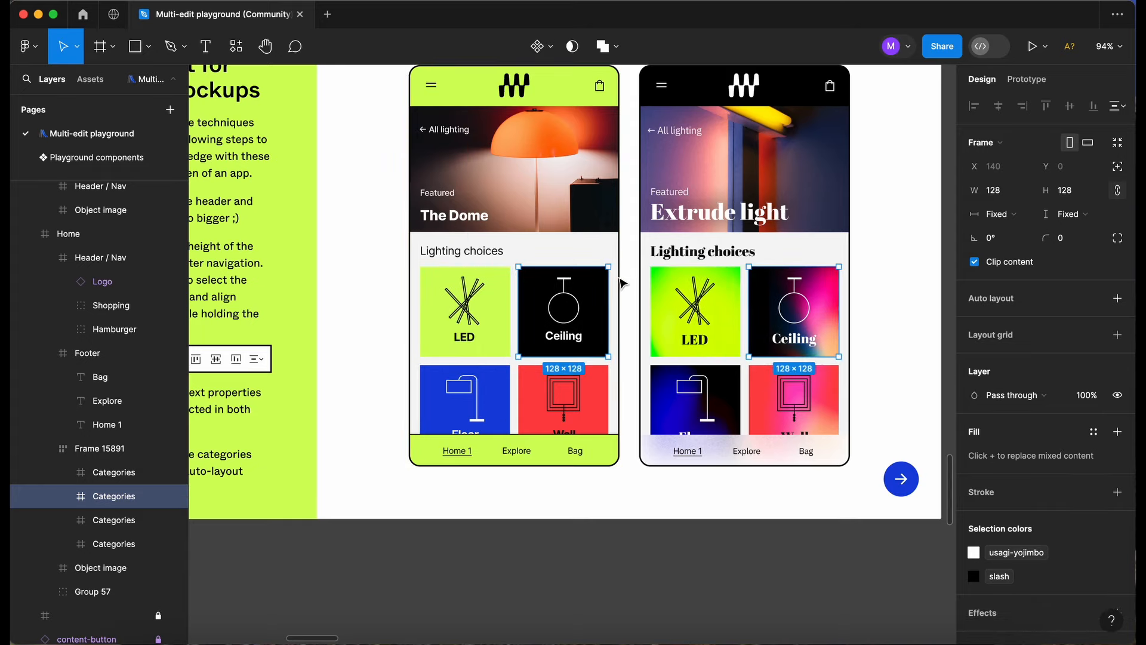
key(Down)
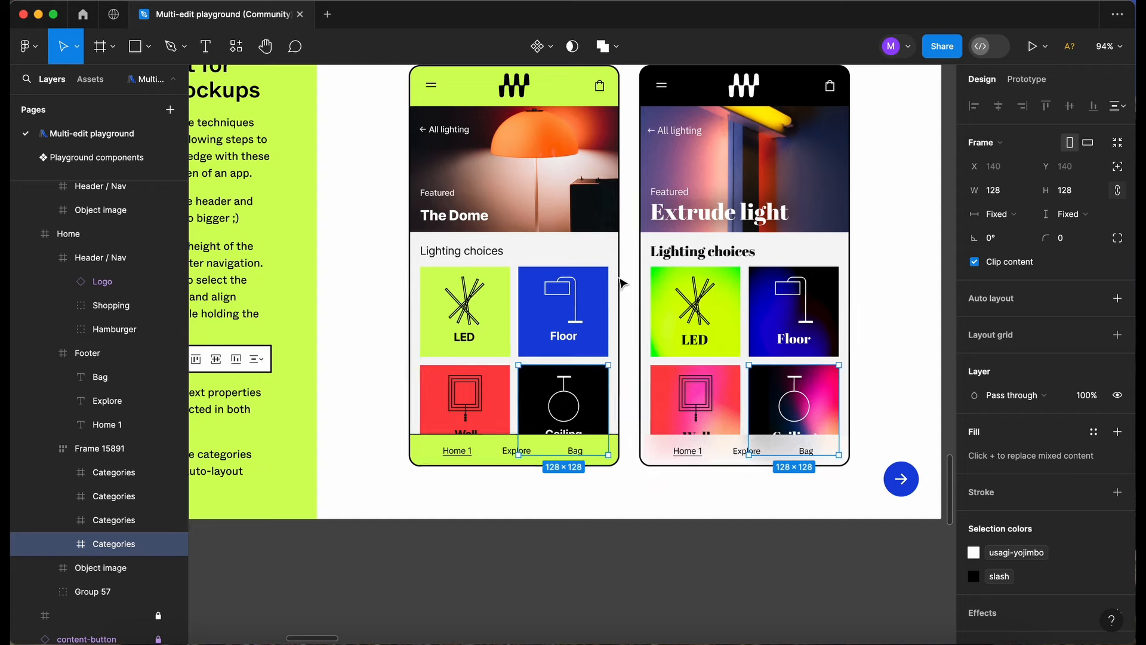
key(Up)
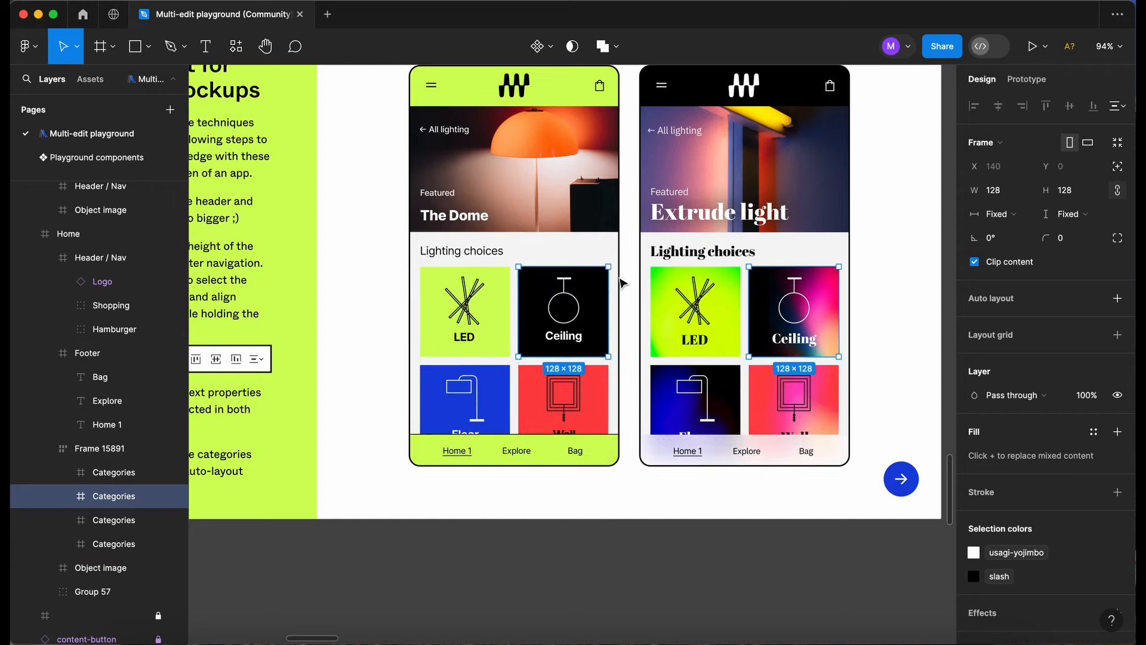
key(Right)
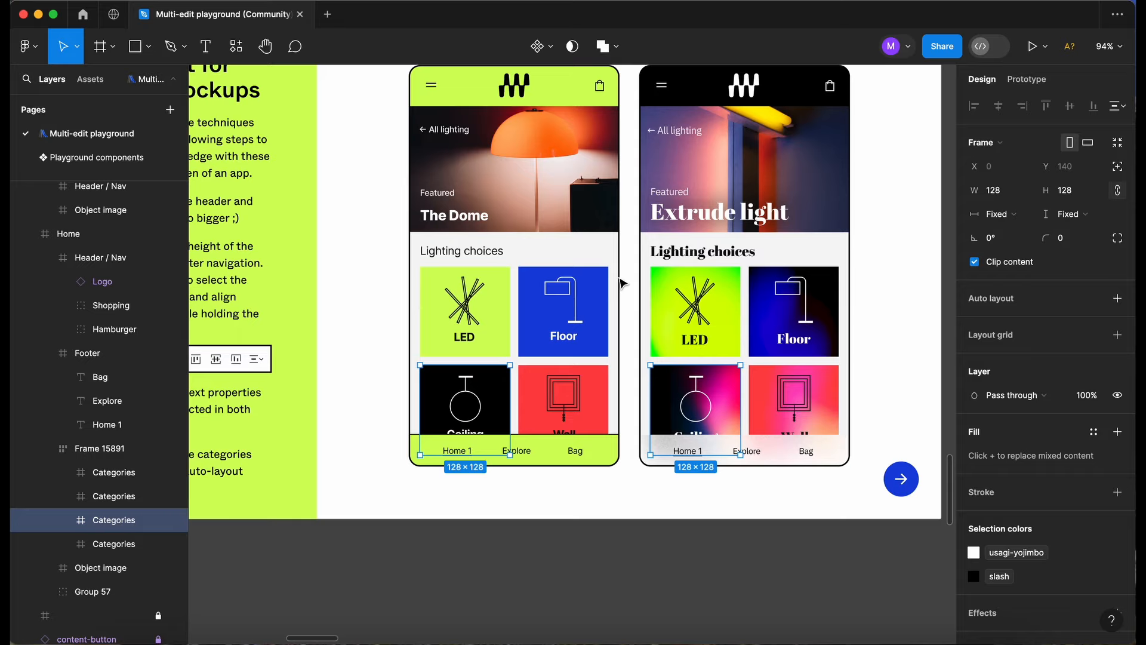
click(638, 603)
Go to the Presentation slides exercise and read its instructions on multi-editing text, logos and footers.
key(n)
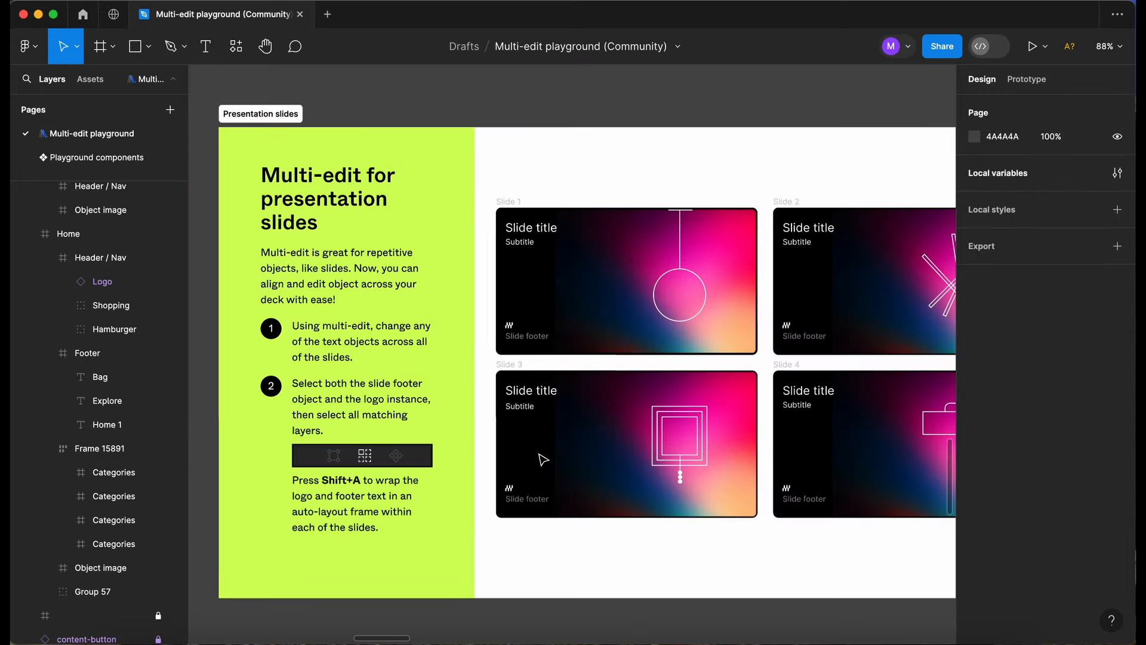
scroll(543, 459, down, 2)
scroll(379, 258, down, 1)
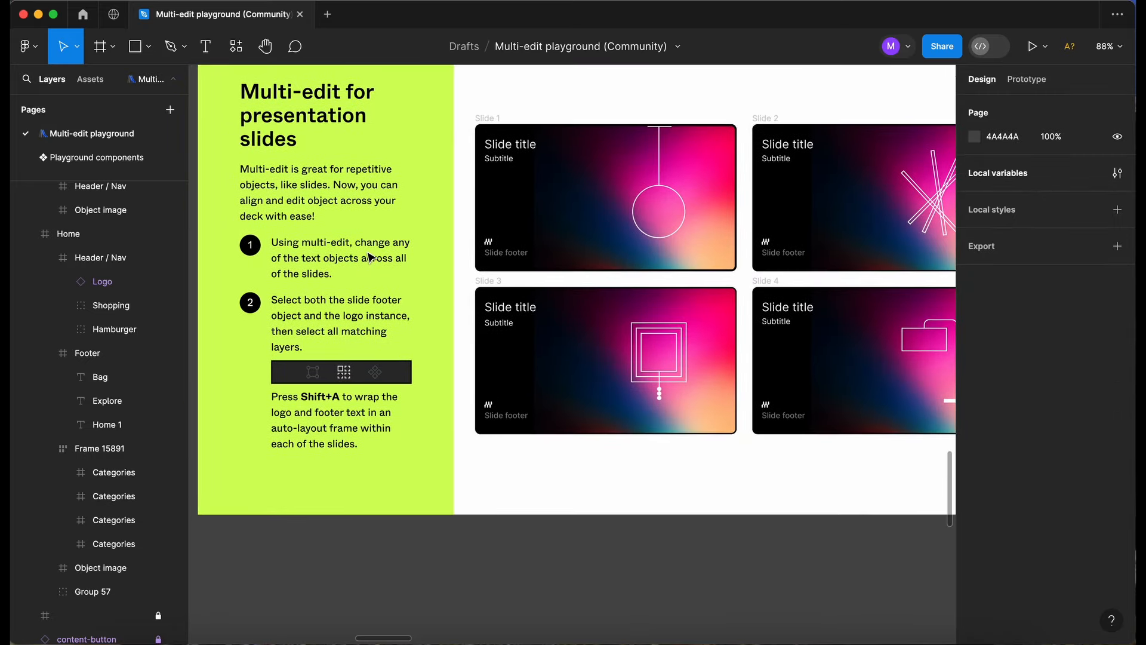
scroll(416, 278, up, 2)
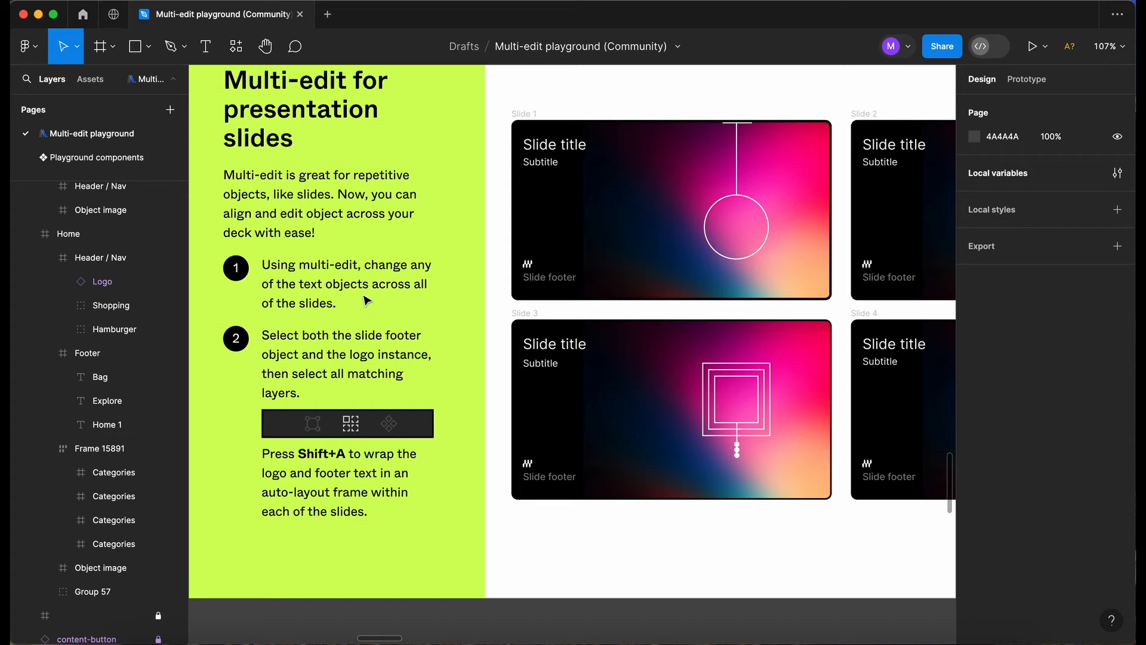
scroll(454, 289, right, 5)
scroll(454, 289, up, 2)
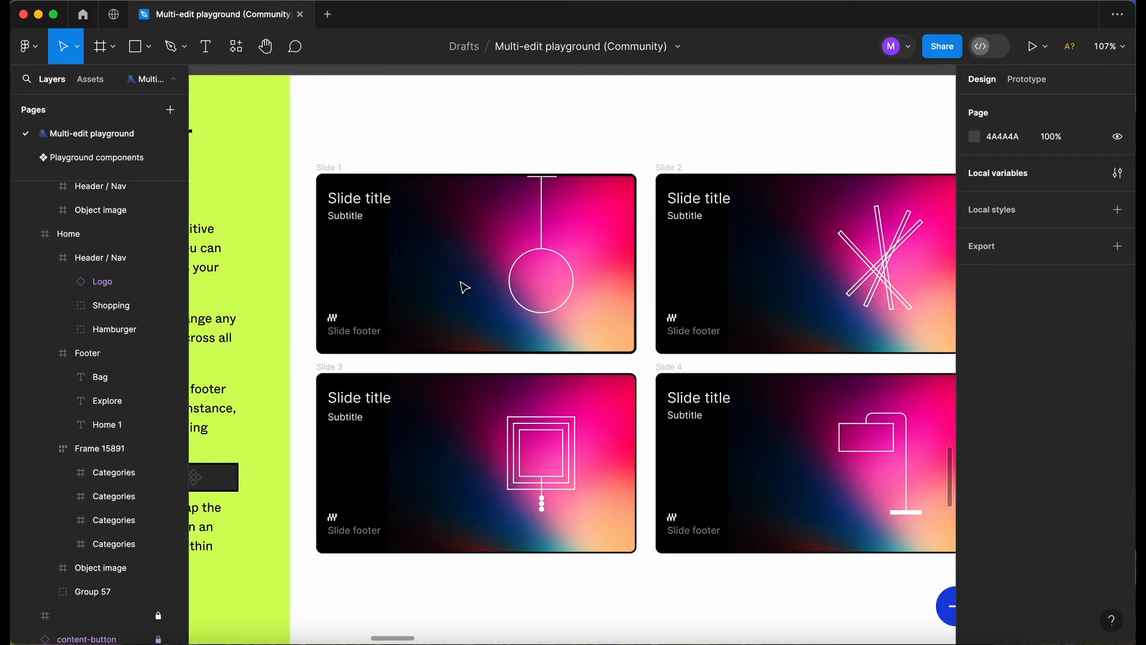
Select the Slide 1 title with its matches on all slides, and multi-edit the texts to "Master slide title".
click(366, 204)
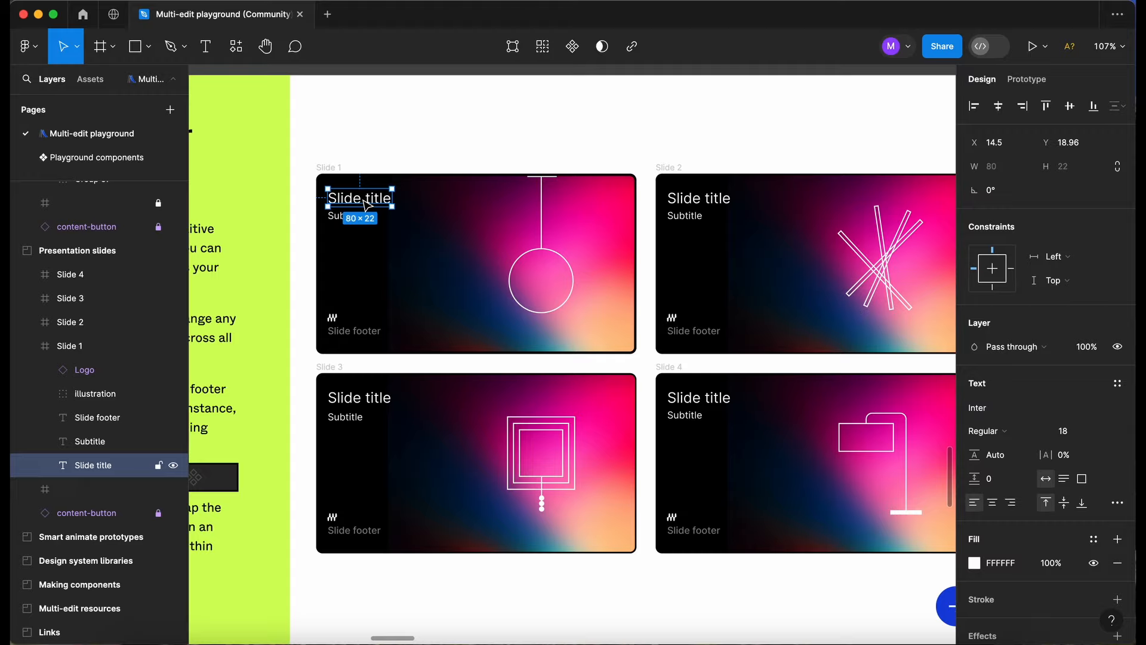
key(super+alt+a)
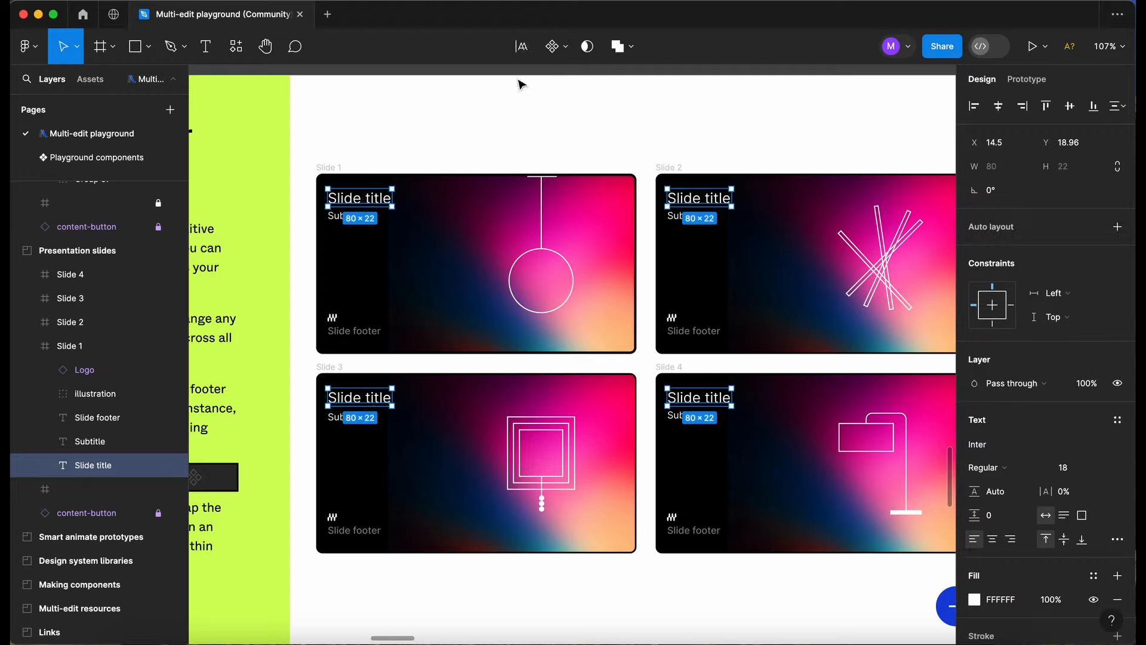
click(522, 48)
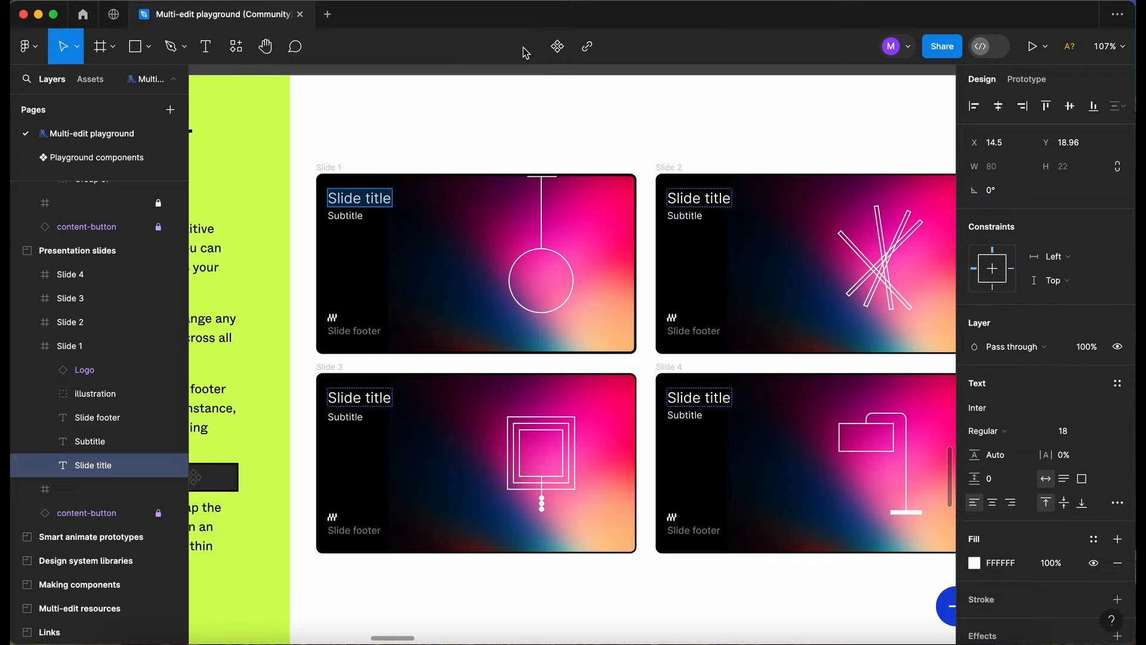
click(386, 198)
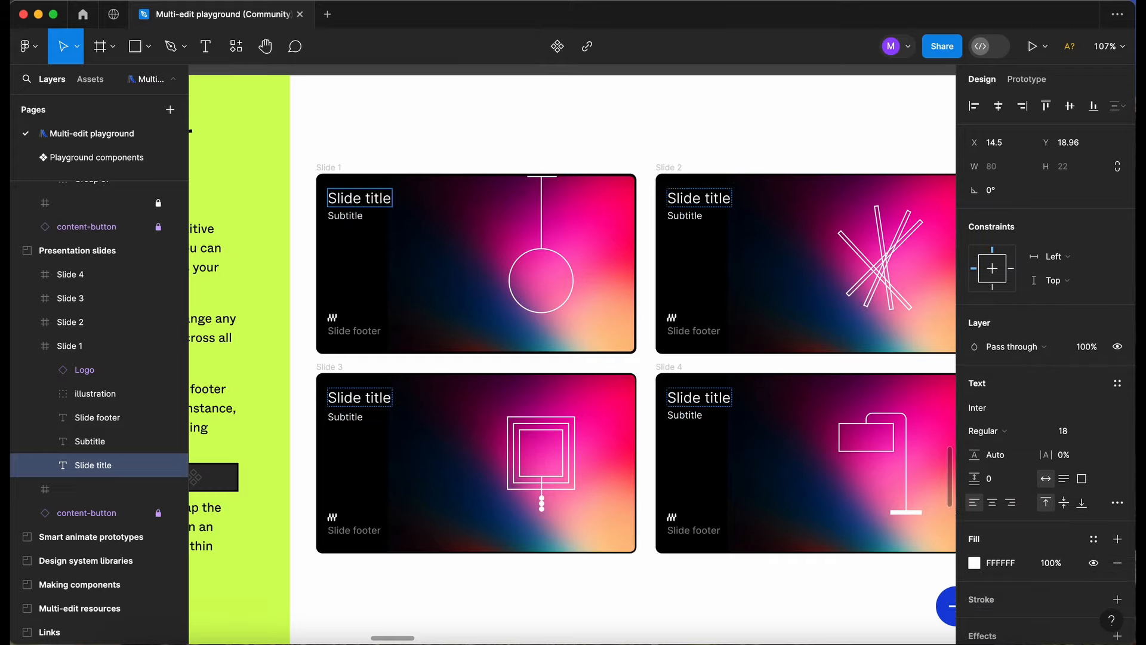
text(Master)
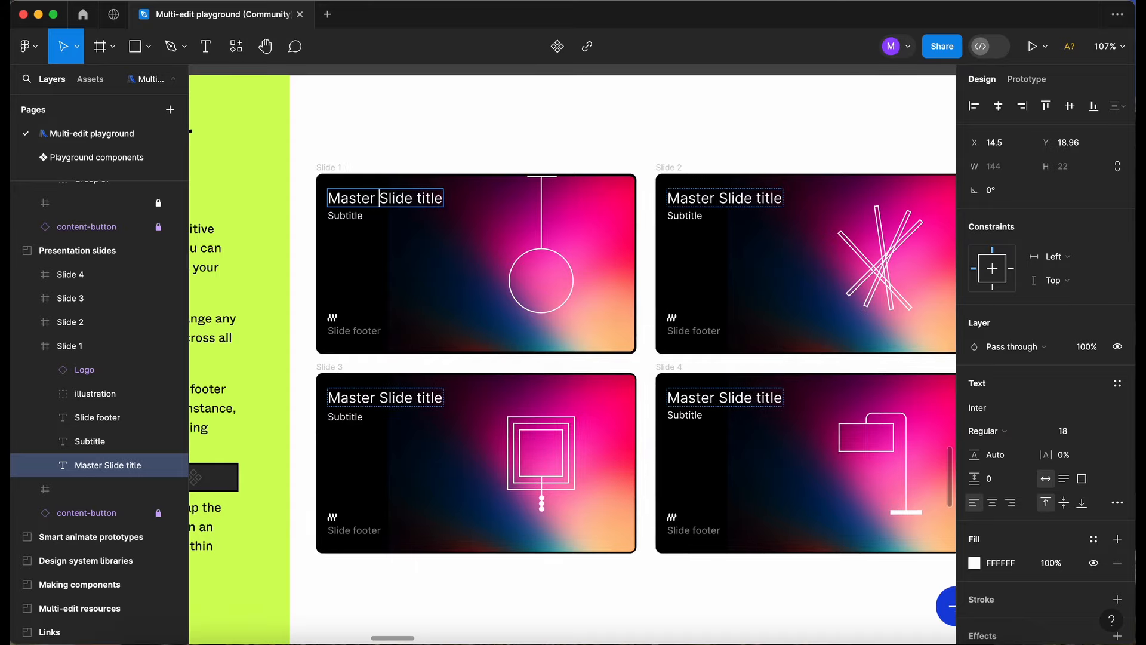
key(Delete)
text(s)
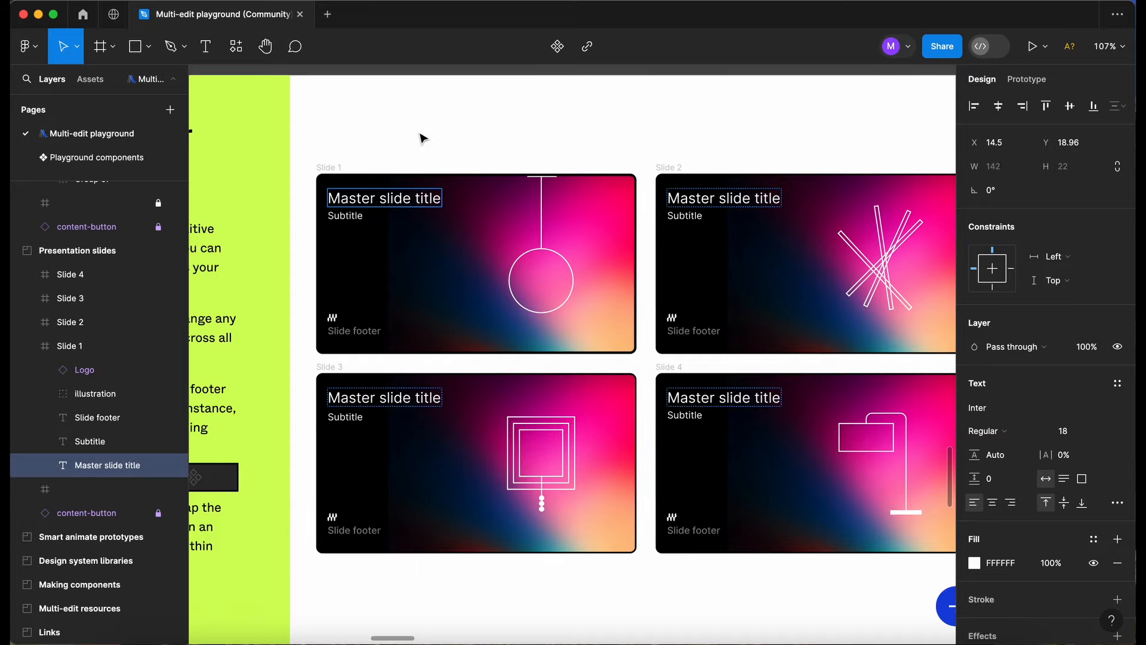
key(Escape)
key(Escape)
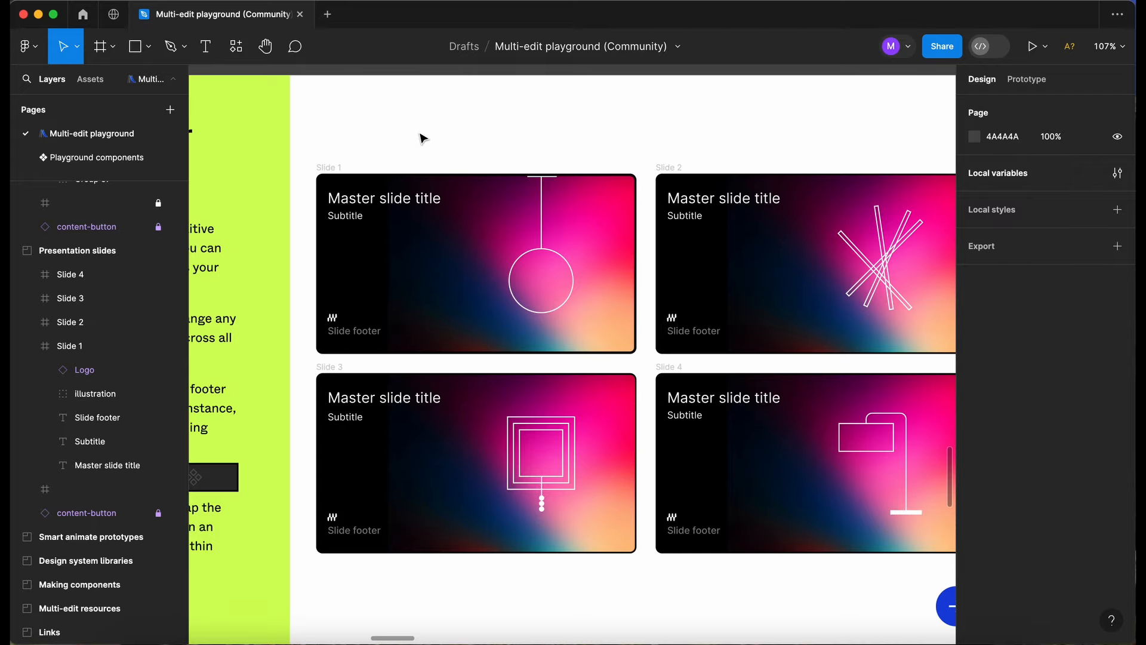
Select Slide 3's footer text and logo with their matches on all slides, and wrap each pair in an auto-layout frame.
scroll(423, 139, down, 3)
scroll(423, 139, left, 2)
scroll(400, 307, up, 3)
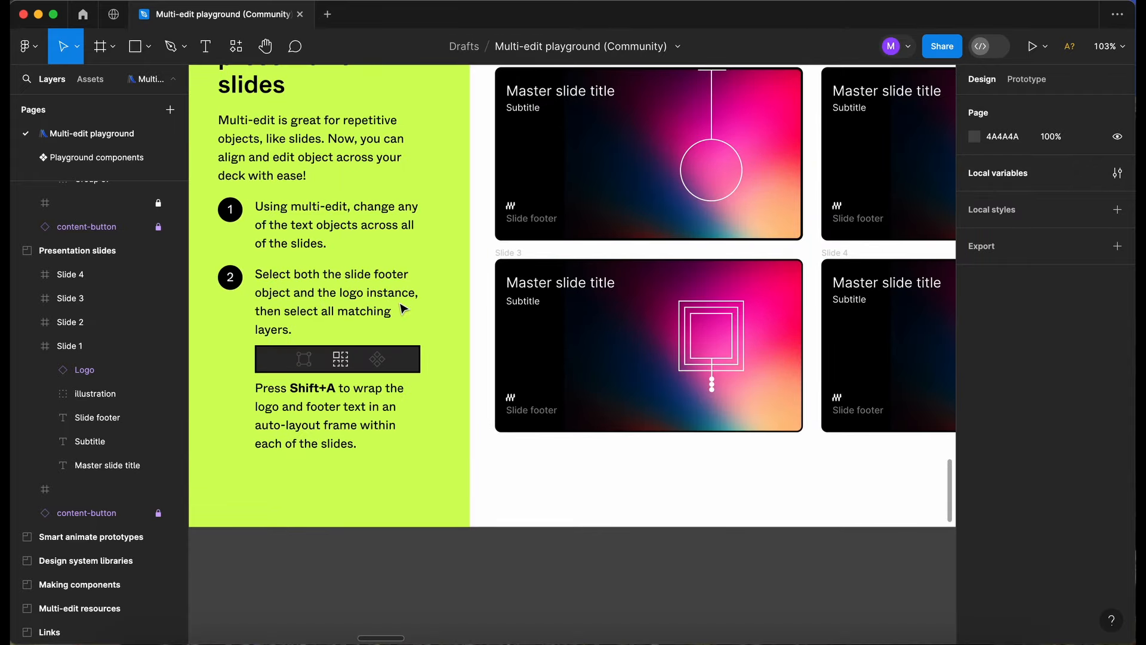
scroll(507, 421, up, 2)
click(522, 414)
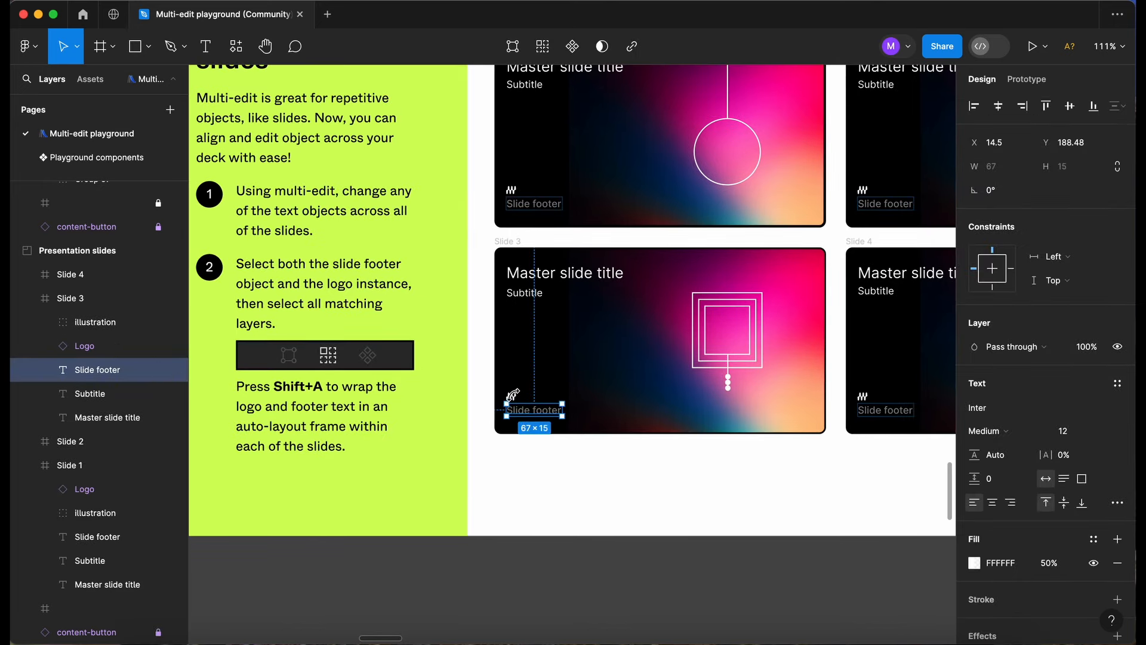
scroll(514, 399, up, 2)
shift+click(512, 397)
scroll(515, 394, up, 2)
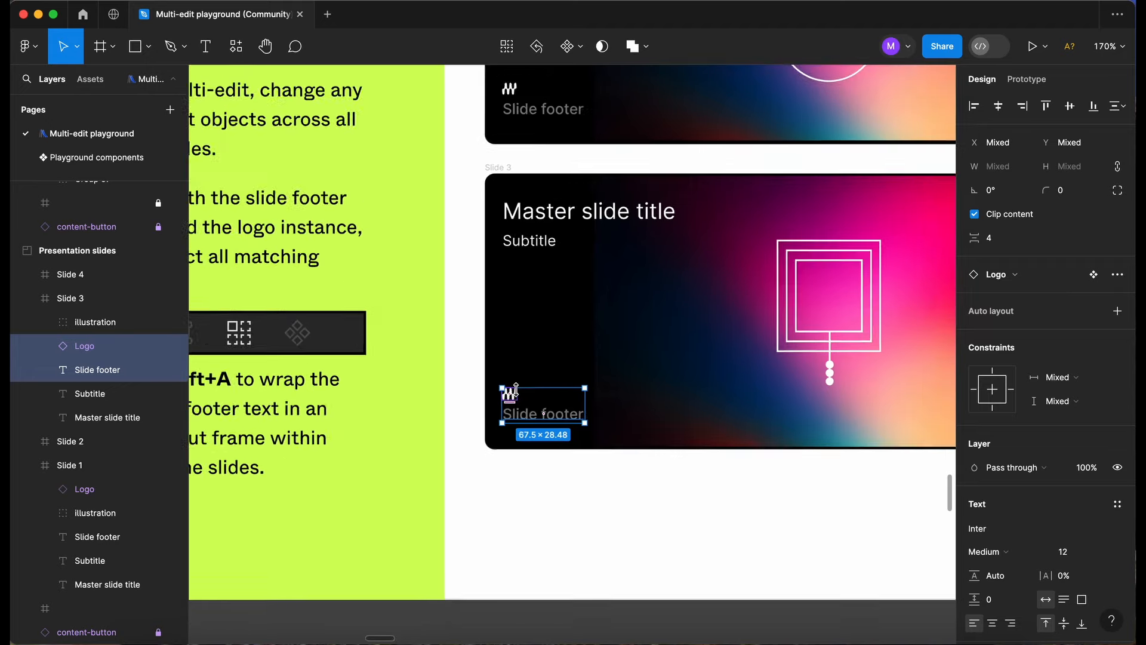
scroll(516, 391, down, 3)
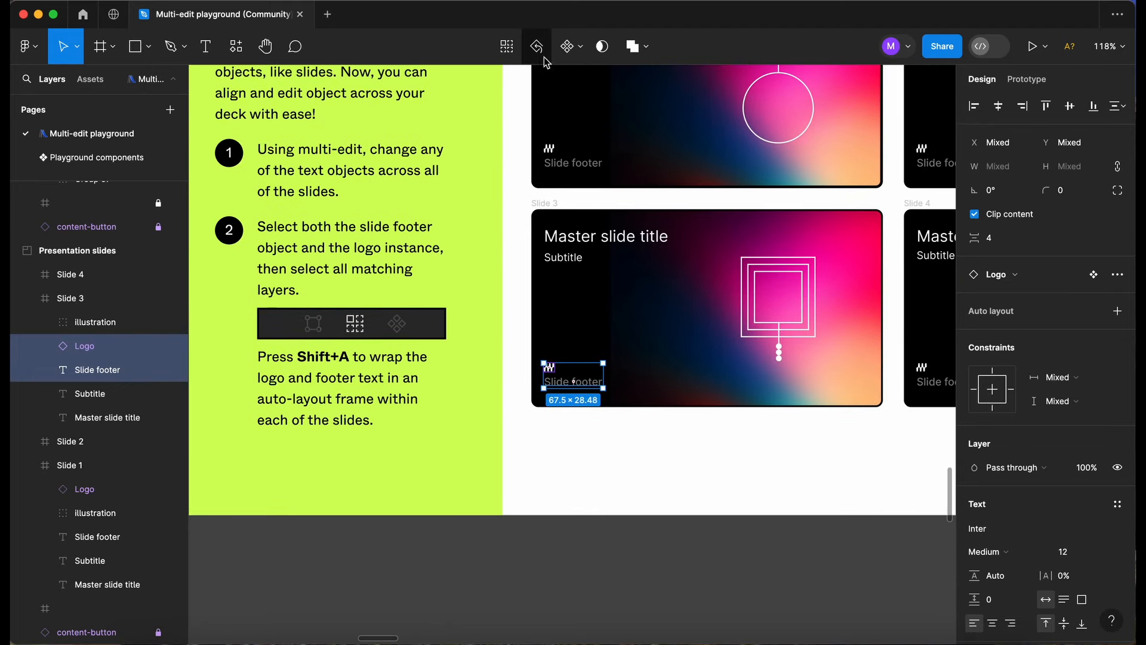
click(509, 52)
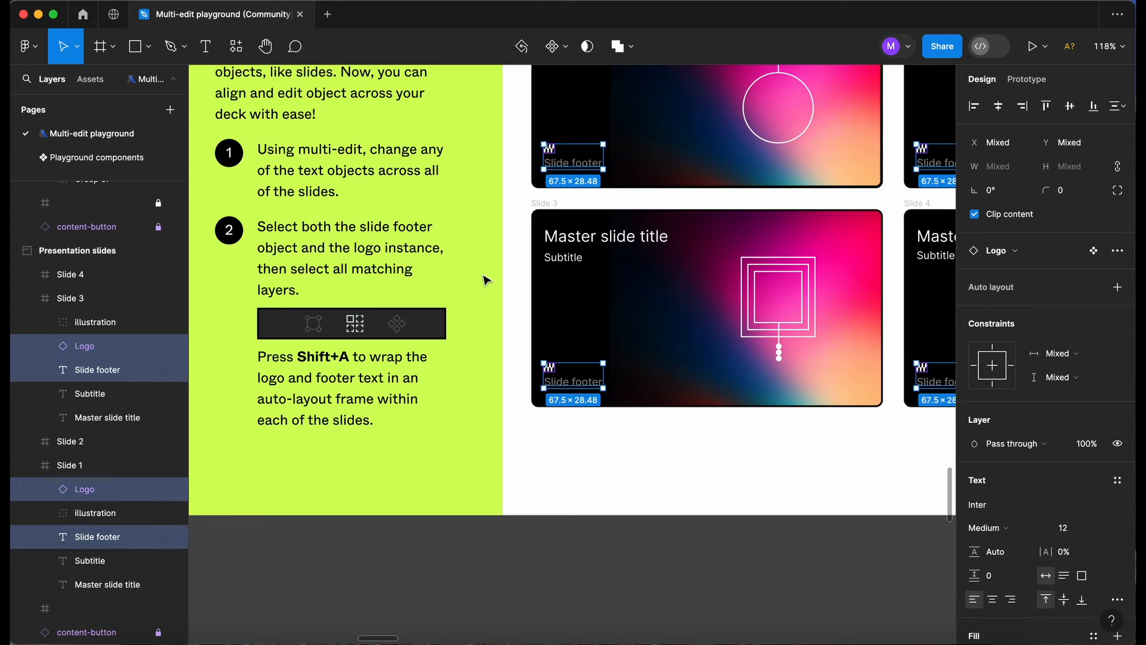
key(shift+a)
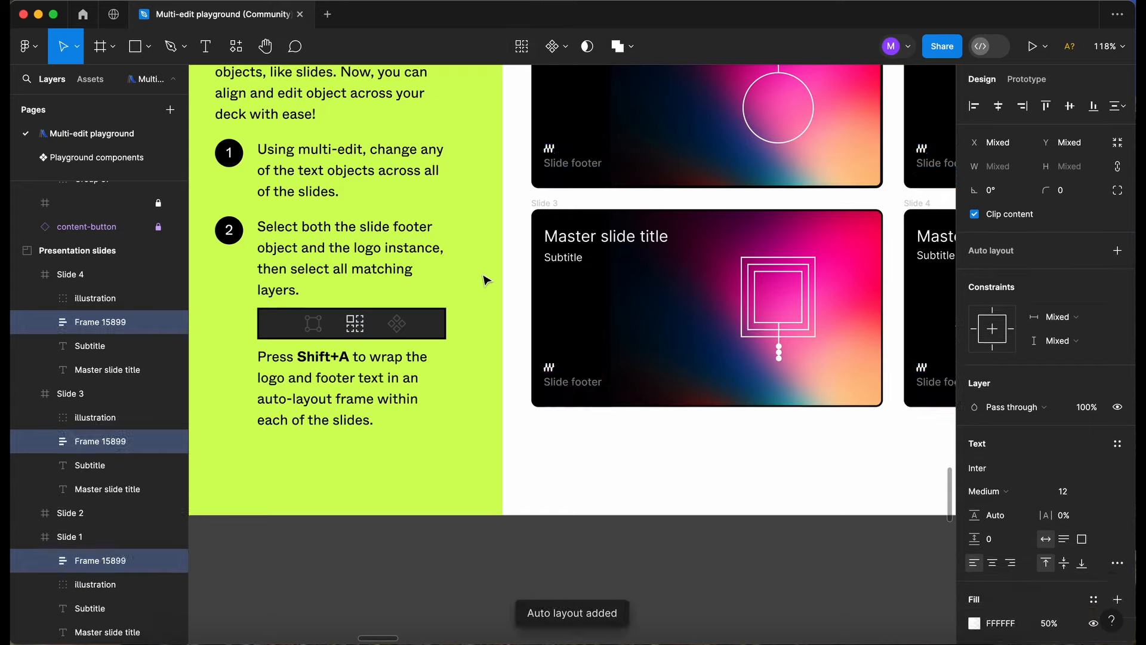
Inspect the new auto-layout footer frames on Slides 1, 3 and 4, and clear the selection.
scroll(488, 281, down, 1)
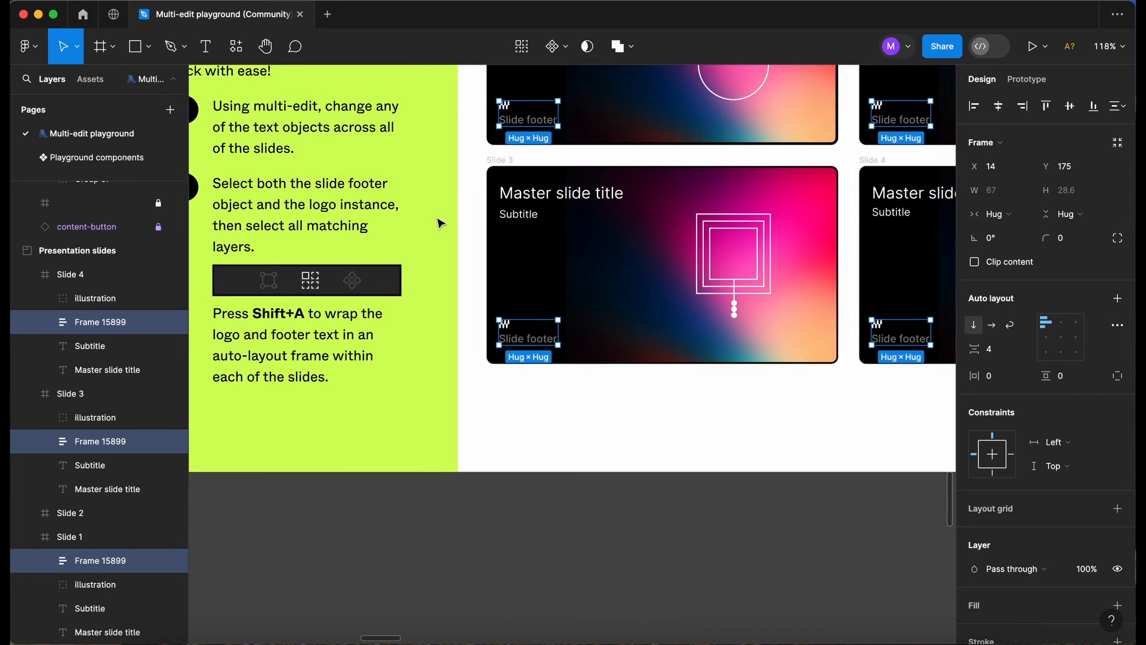
click(541, 120)
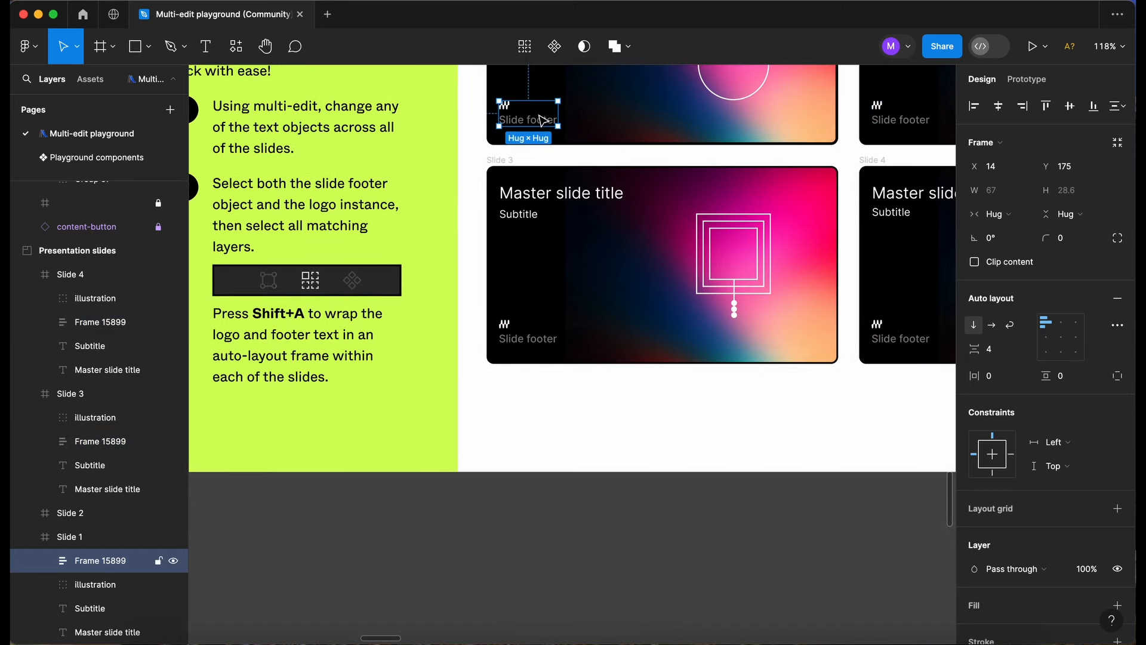
click(531, 338)
click(920, 339)
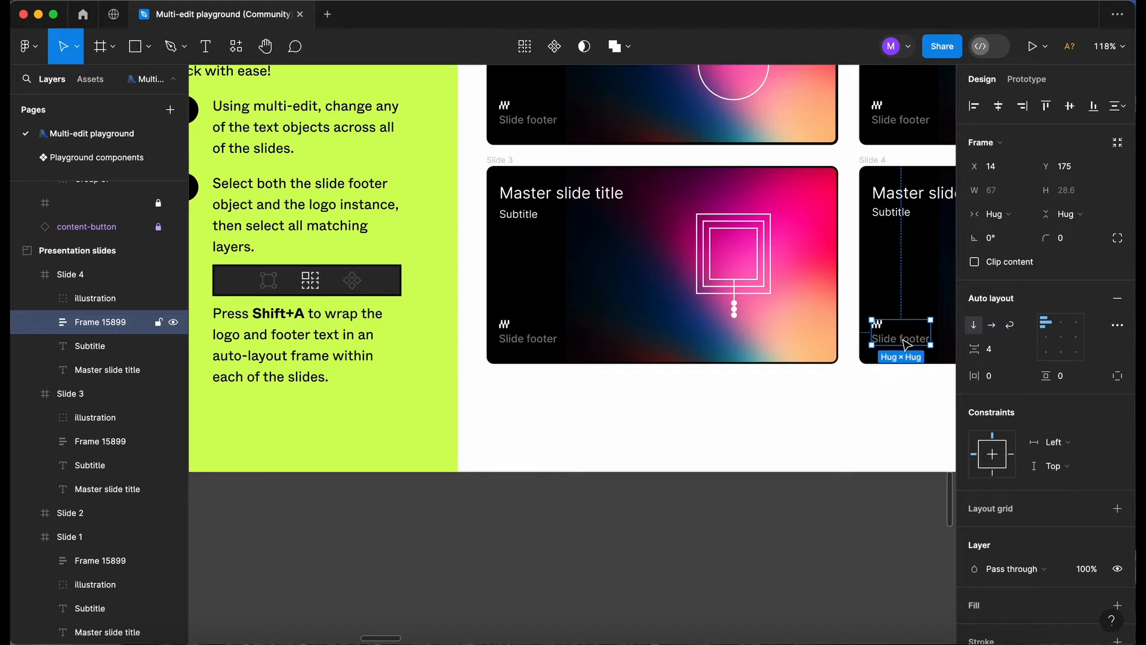
click(569, 456)
Go to the Smart animate prototypes exercise and read its instructions.
scroll(568, 456, down, 5)
scroll(568, 456, right, 10)
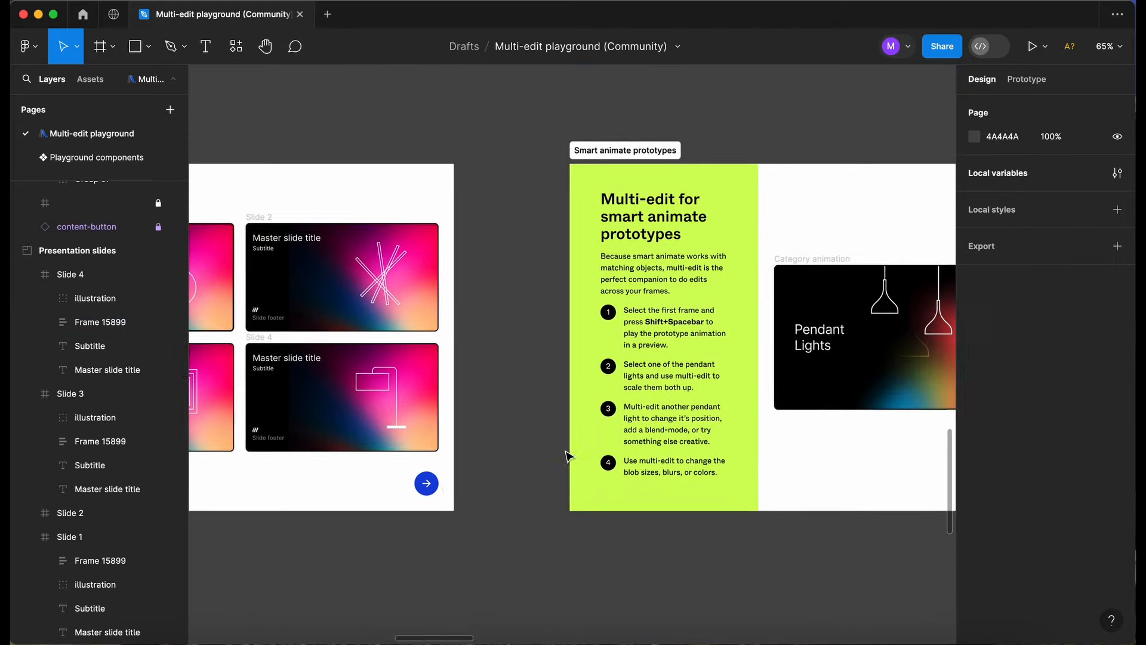
scroll(557, 380, up, 1)
scroll(557, 379, up, 2)
scroll(411, 276, up, 3)
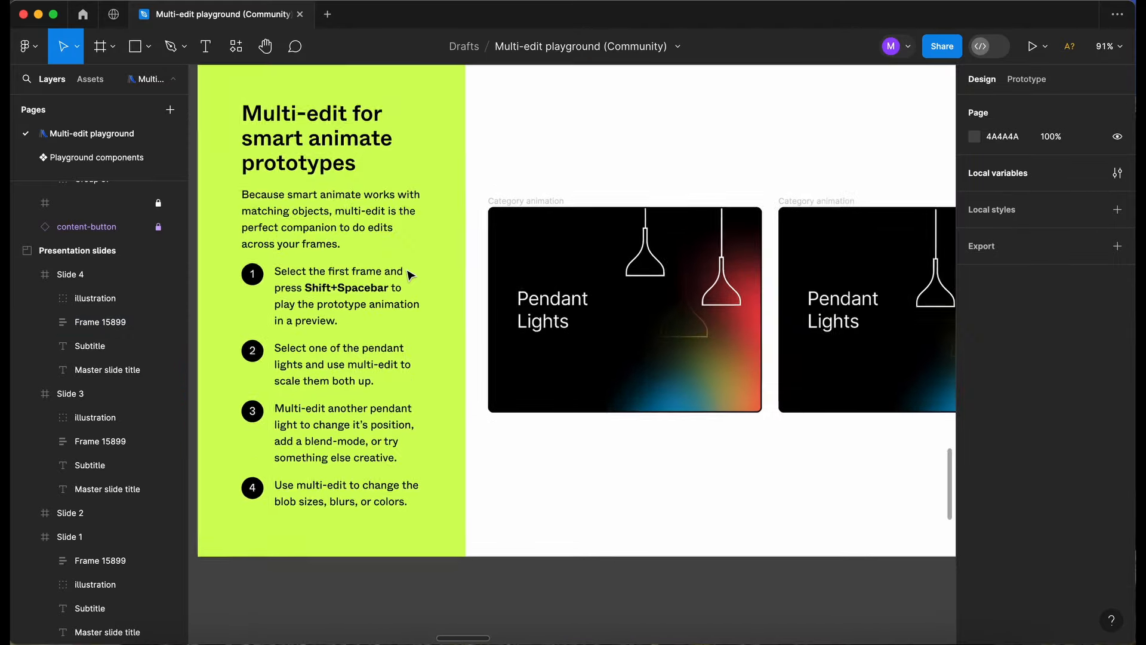
Play the first Category animation frame in a preview placed below the frames, and close the preview after watching the animation.
click(517, 203)
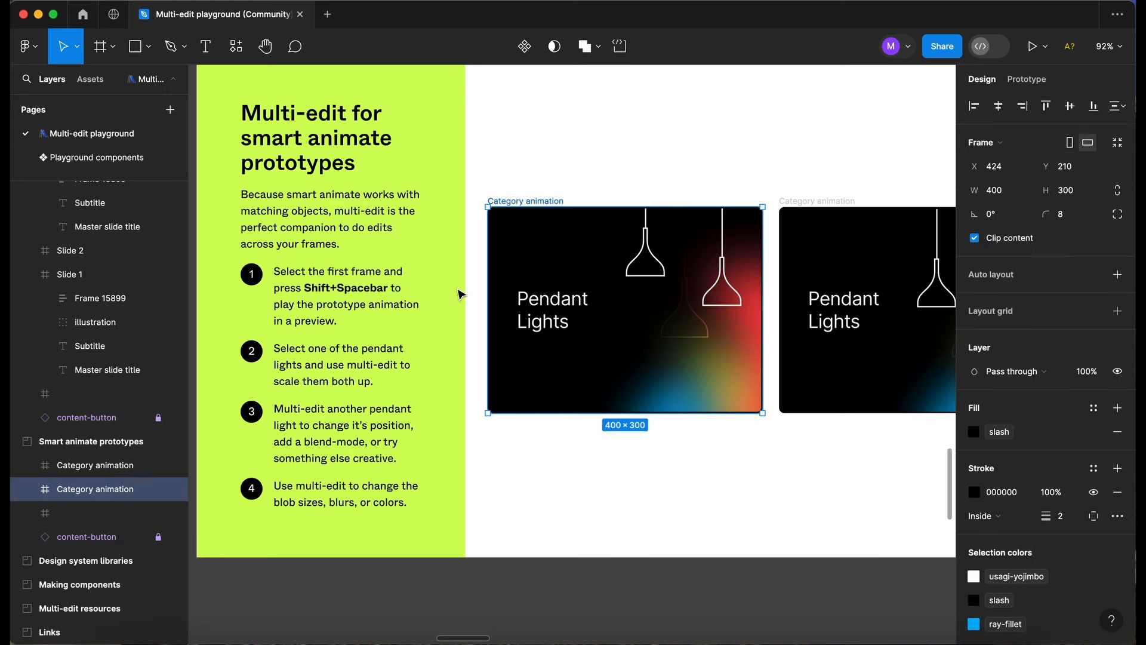
key(shift+space)
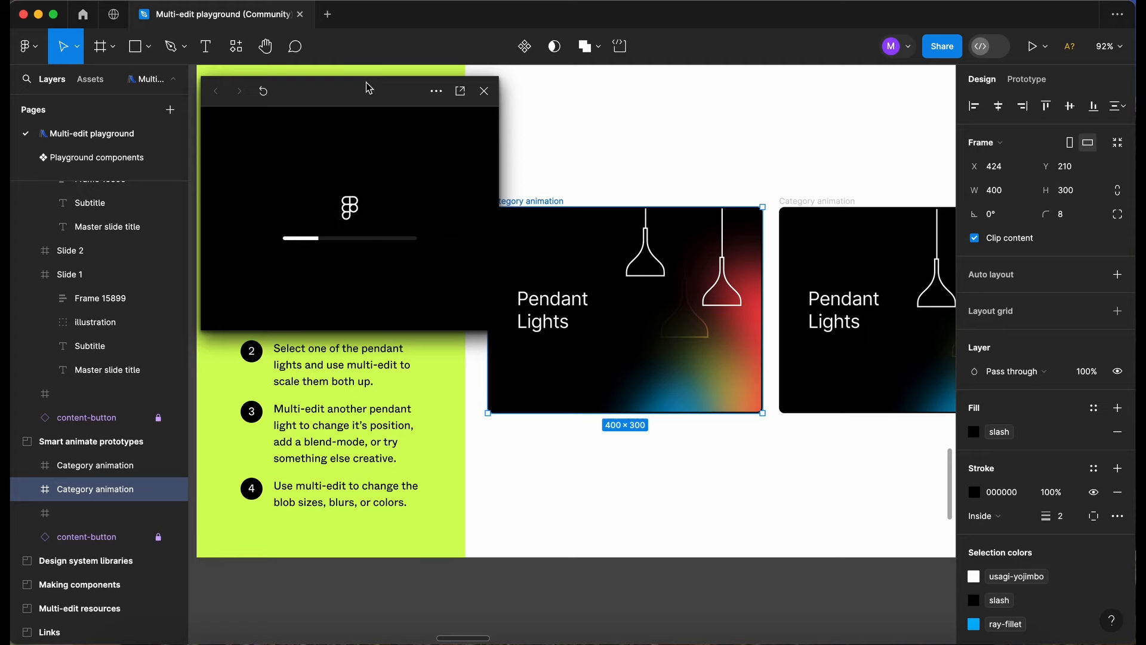
drag(367, 93, 633, 240)
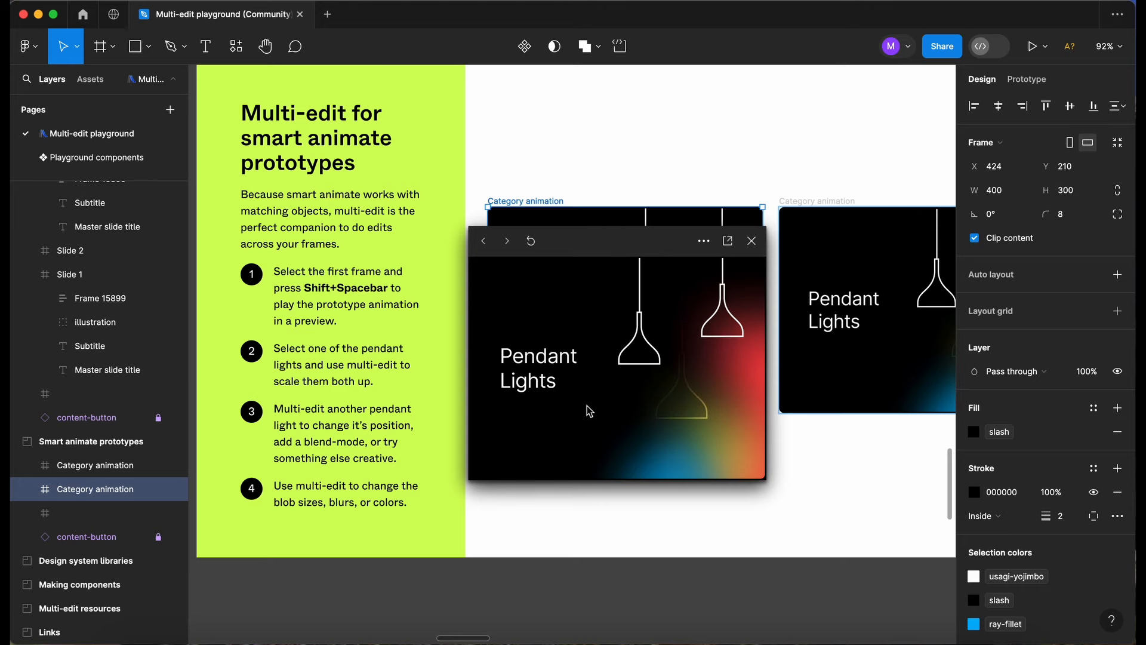
drag(634, 239, 627, 359)
scroll(653, 236, right, 2)
scroll(653, 237, down, 2)
scroll(653, 239, left, 1)
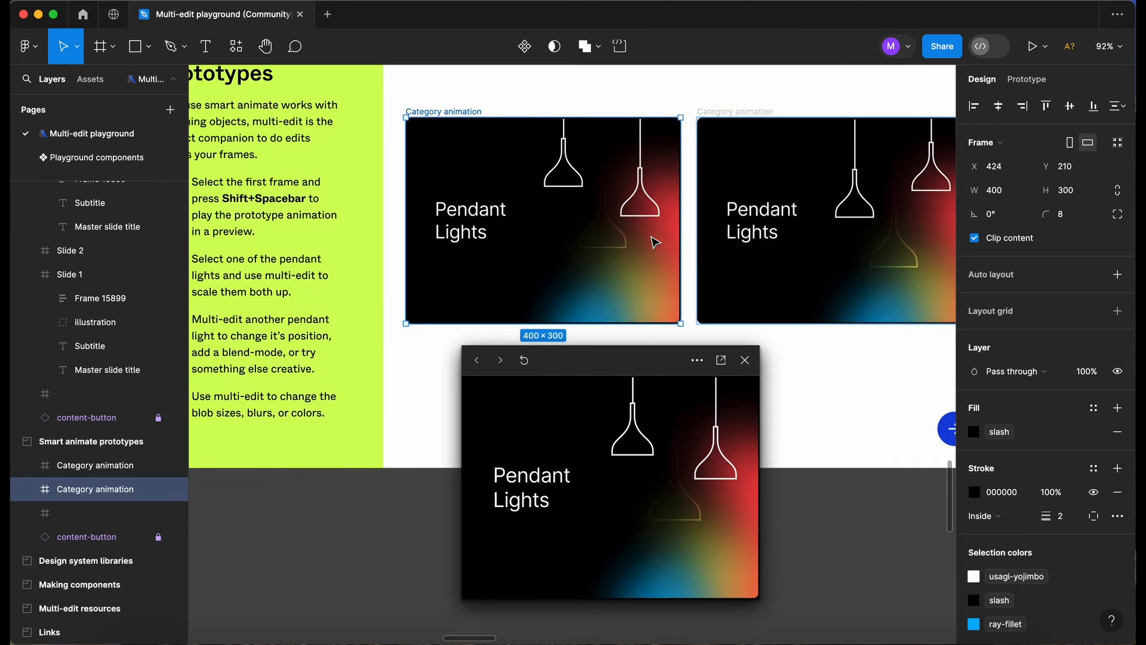
click(745, 360)
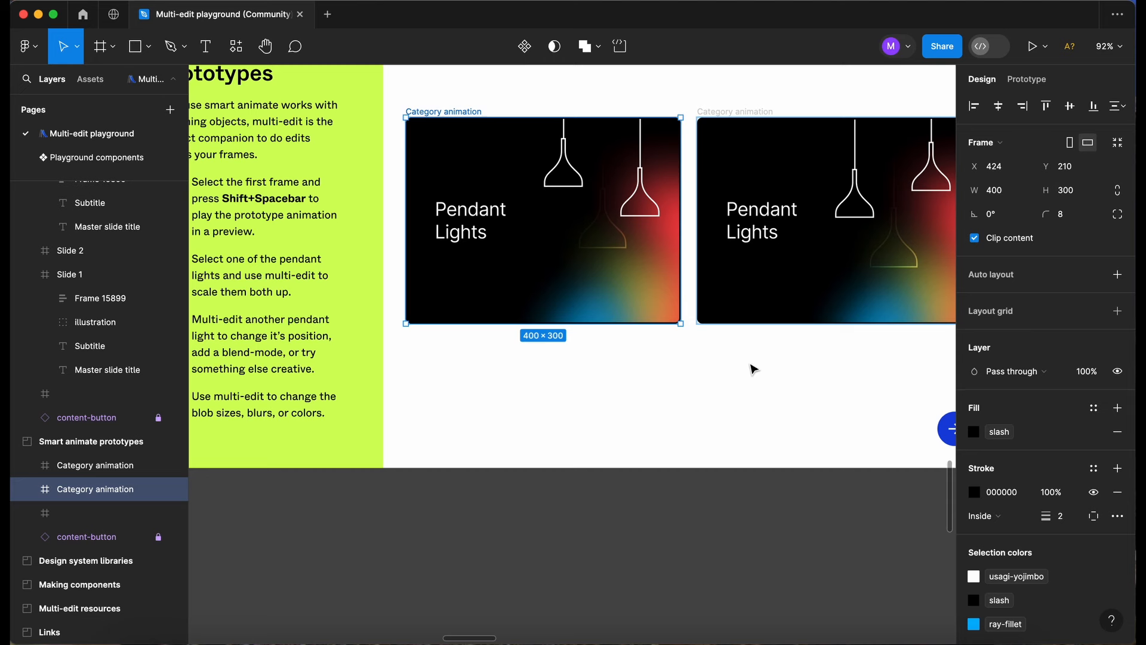
scroll(545, 277, up, 2)
scroll(545, 276, left, 2)
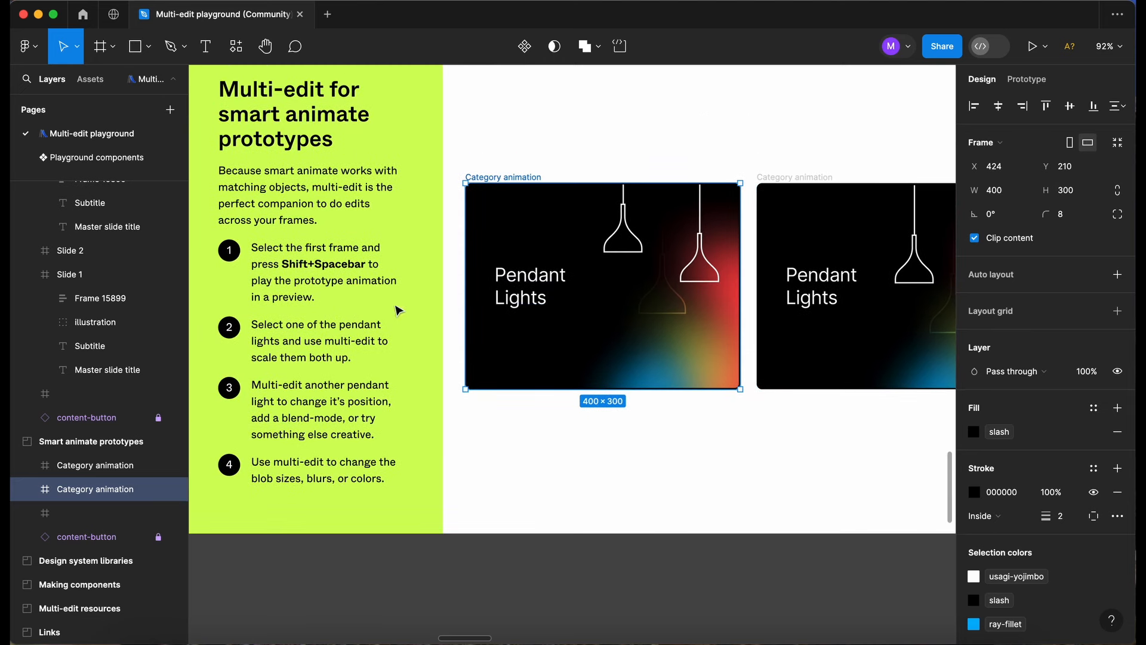
key(Escape)
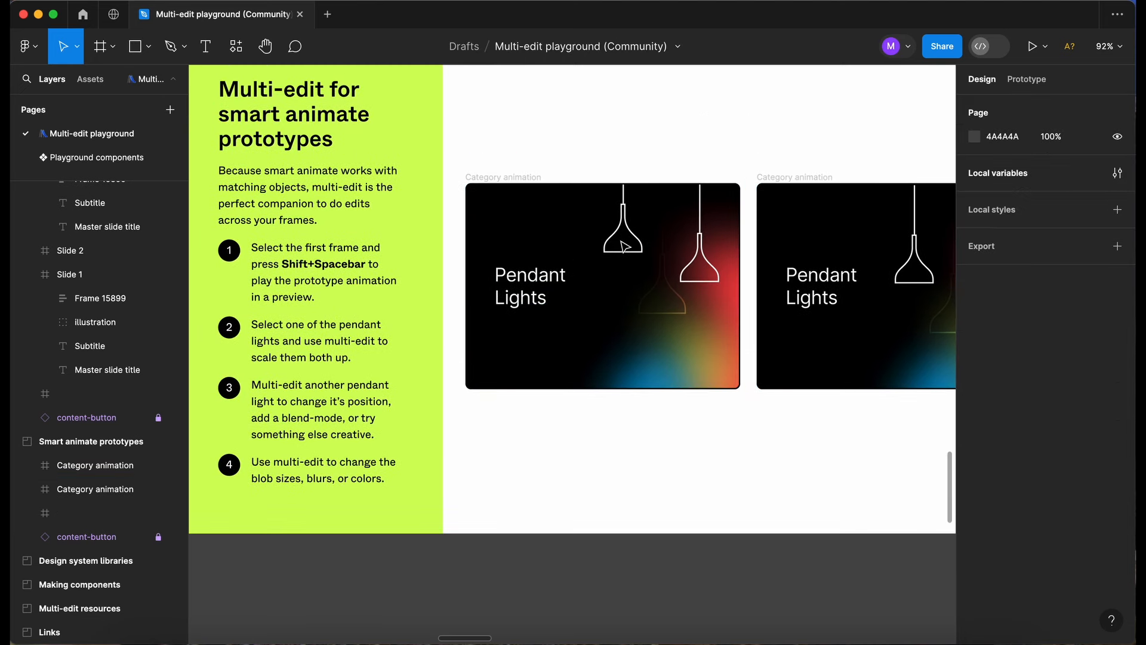
Select the upper pendant light in the first Category animation frame with its match, and scale both up to about 67 × 173.
click(617, 250)
key(alt)
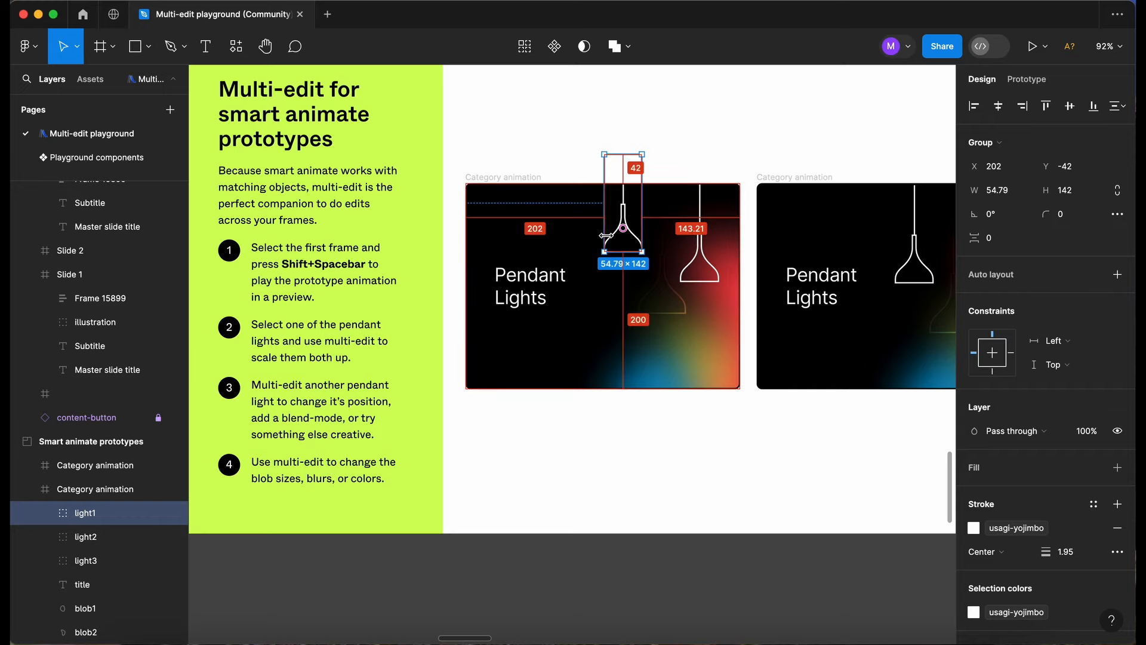
key(super+alt+a)
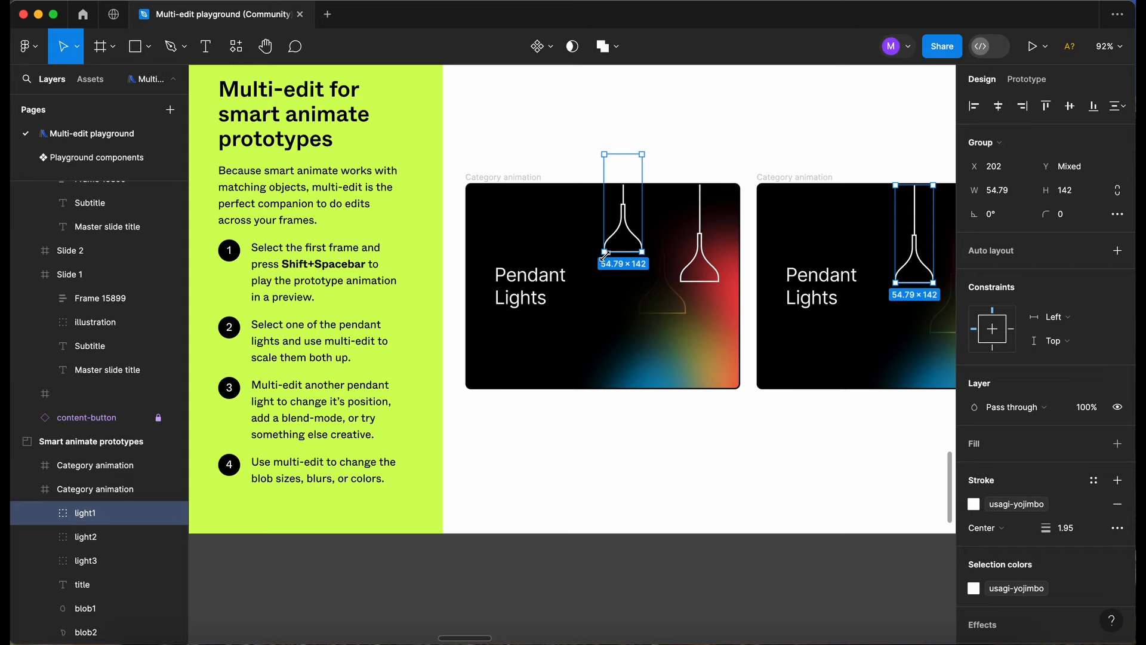
drag(604, 254, 596, 275)
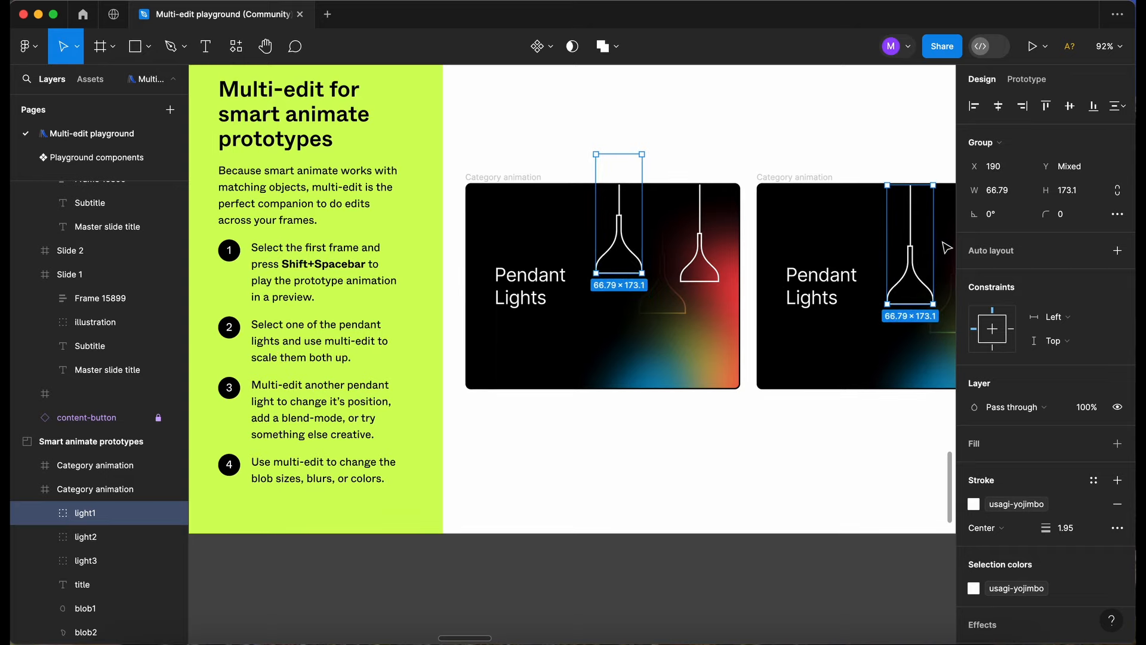
Play the first Category animation frame in a preview to check the enlarged pendant light, and close the preview.
click(499, 179)
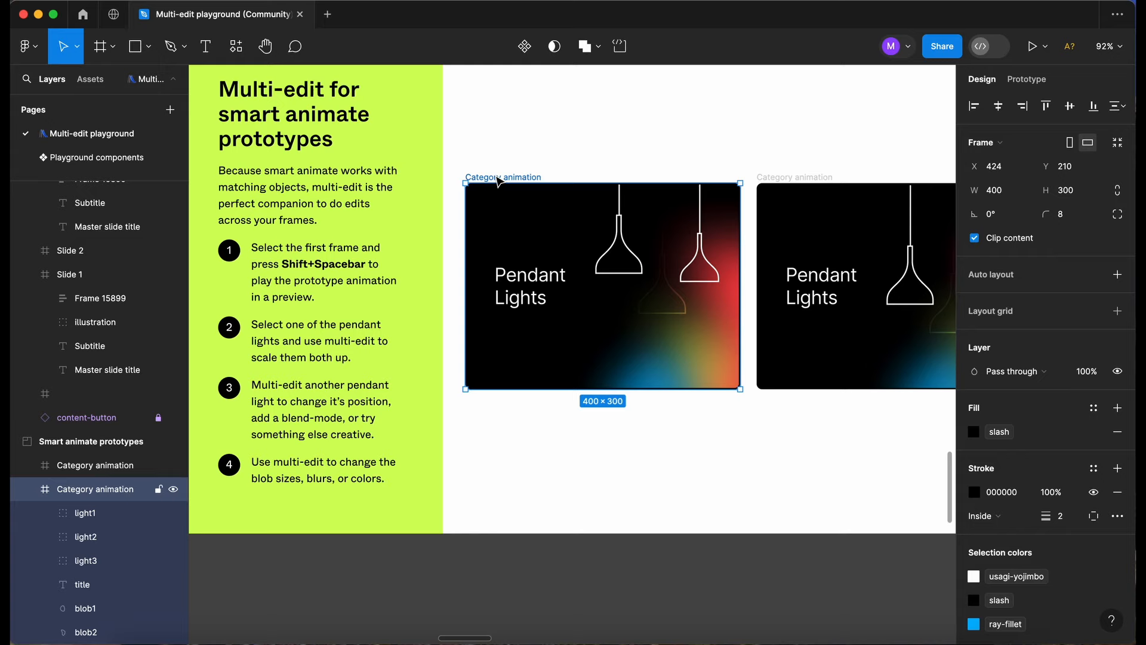
key(shift+space)
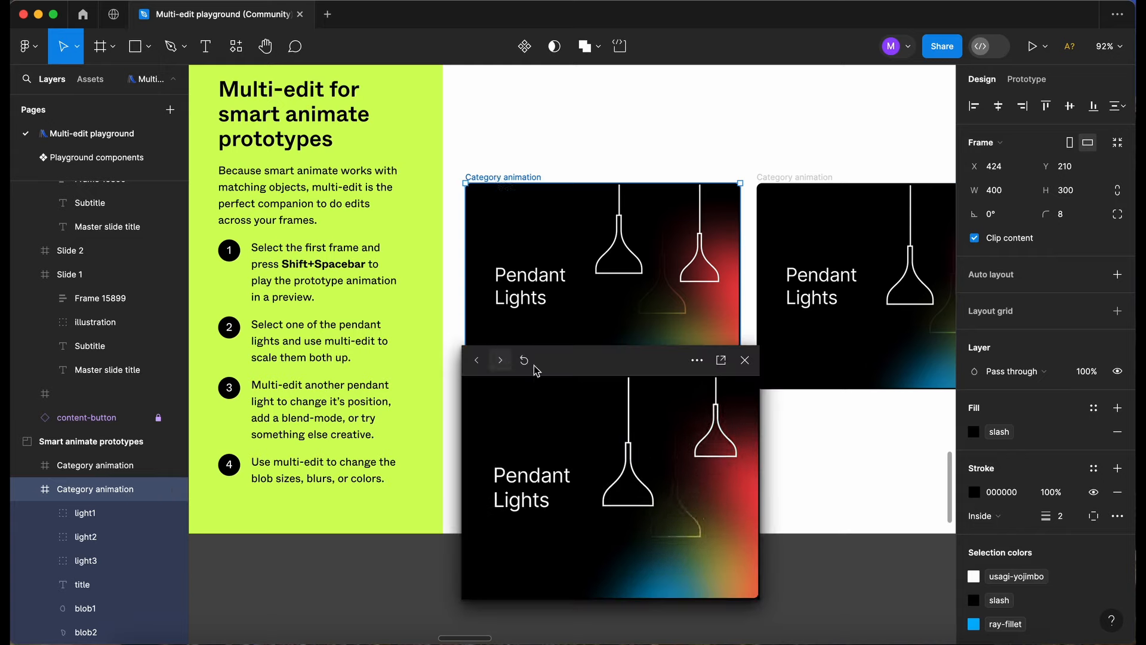
click(745, 361)
Select the green blob in the first Category animation frame with its match, and set both fills to the raphael color style.
scroll(647, 292, down, 1)
scroll(647, 293, right, 1)
click(652, 310)
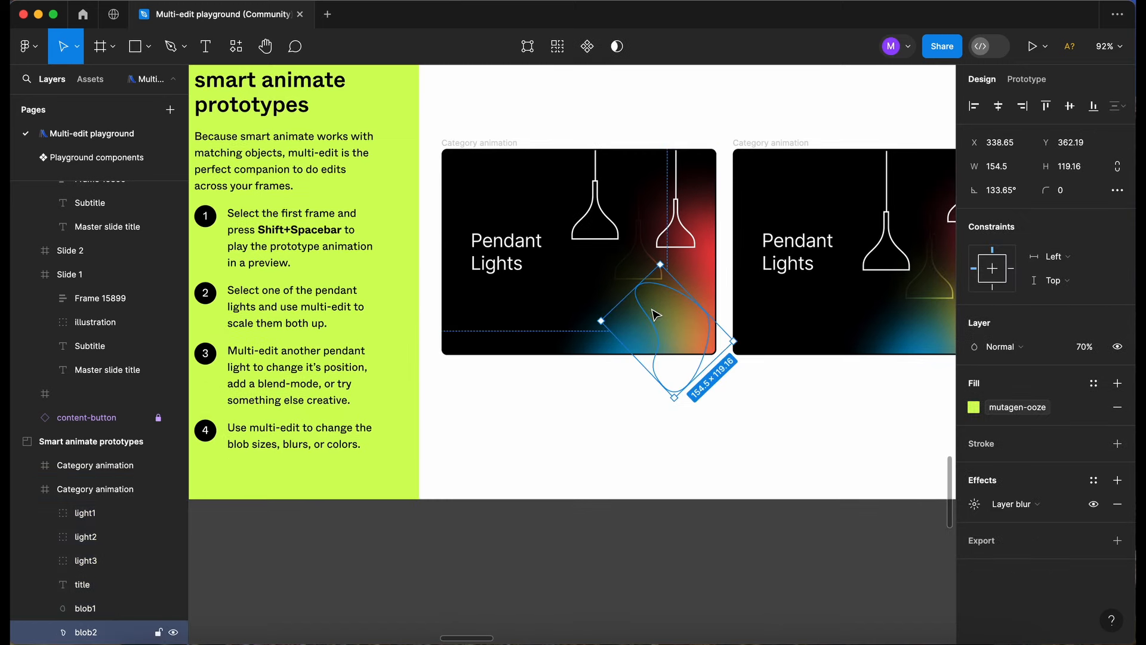
scroll(656, 315, left, 3)
scroll(656, 315, down, 1)
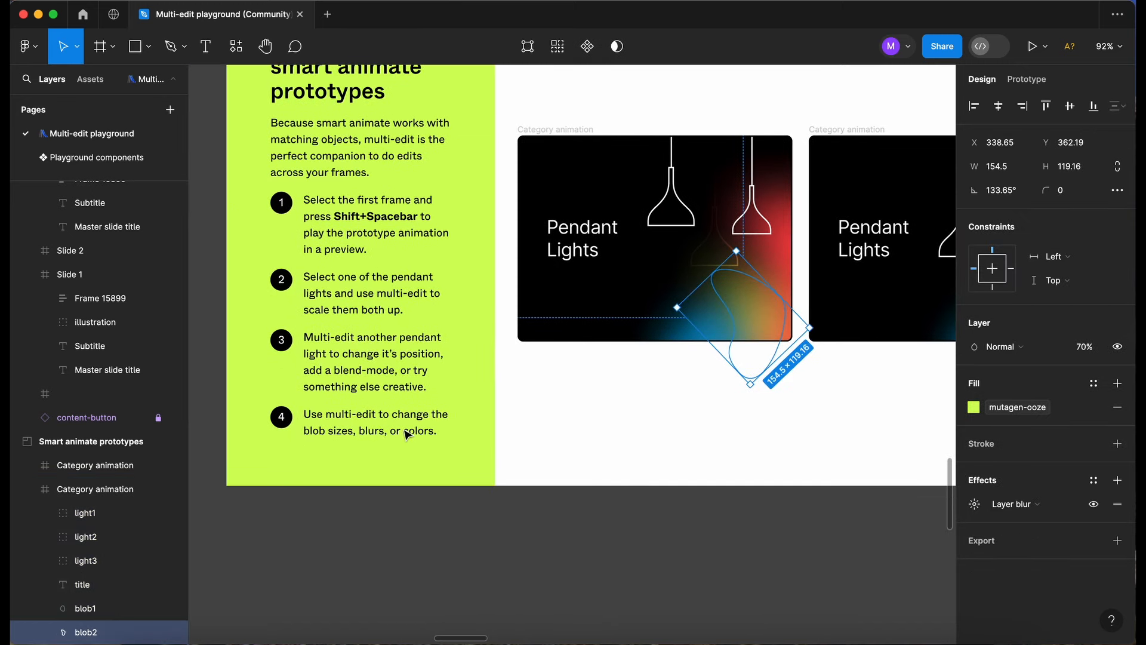
scroll(455, 401, right, 5)
scroll(456, 402, up, 2)
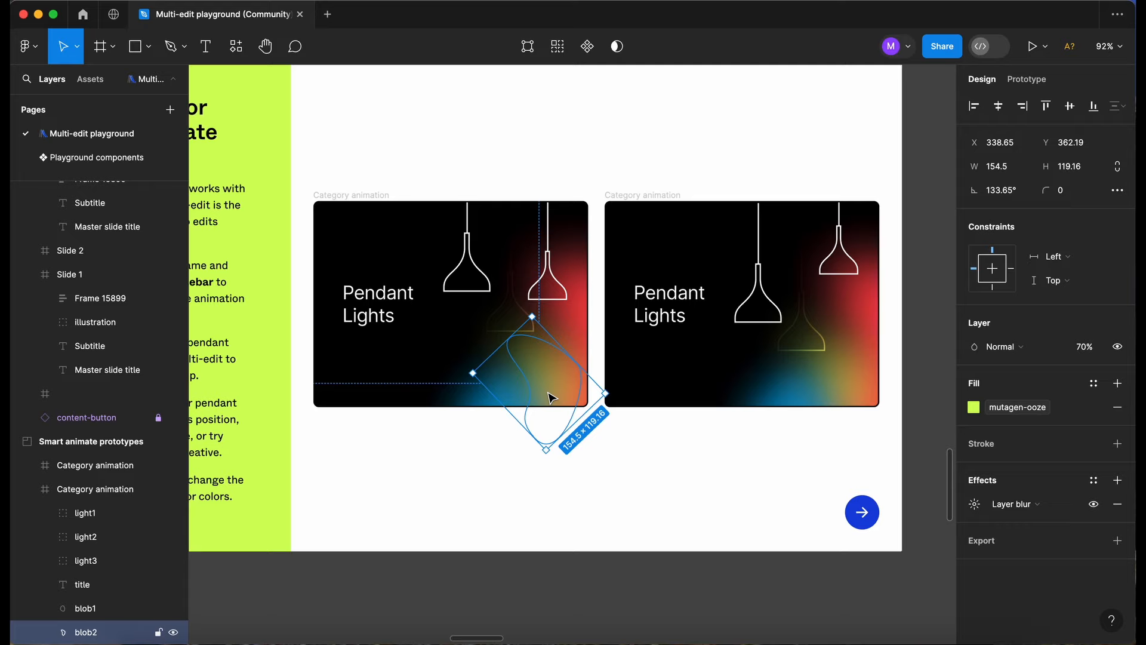
key(super+alt+a)
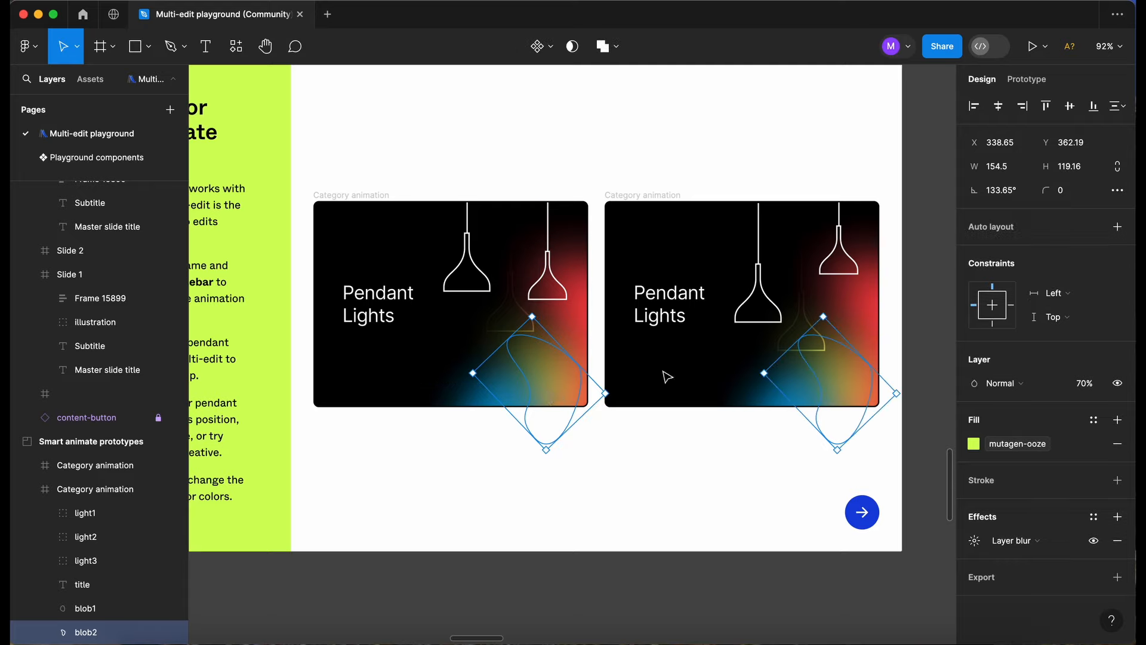
click(974, 445)
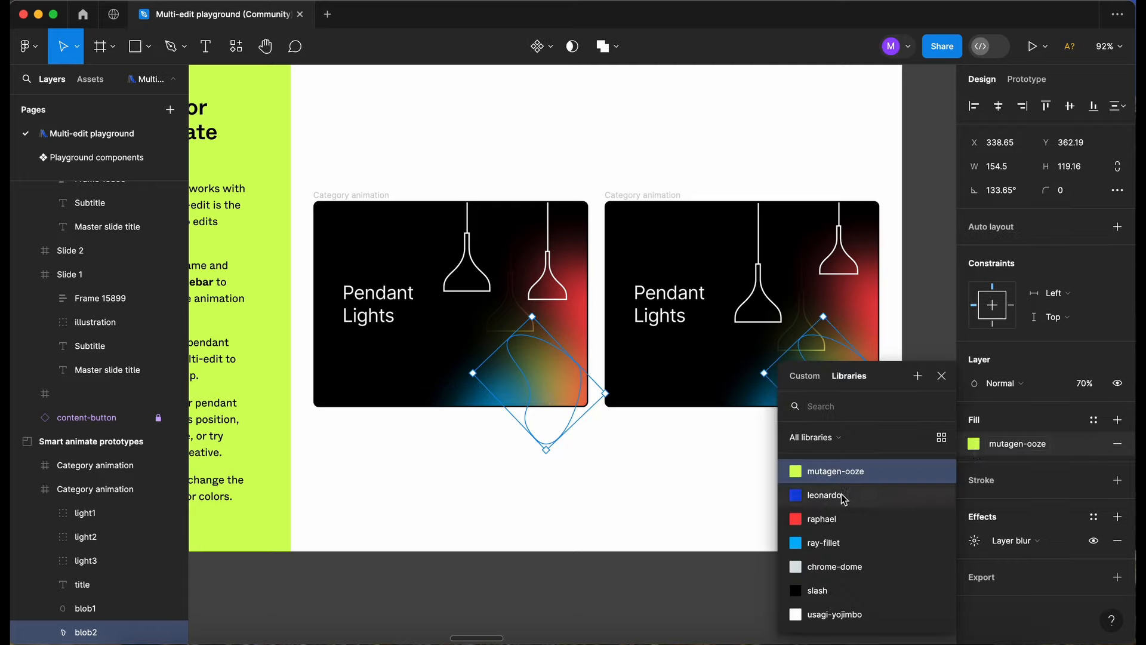
click(837, 520)
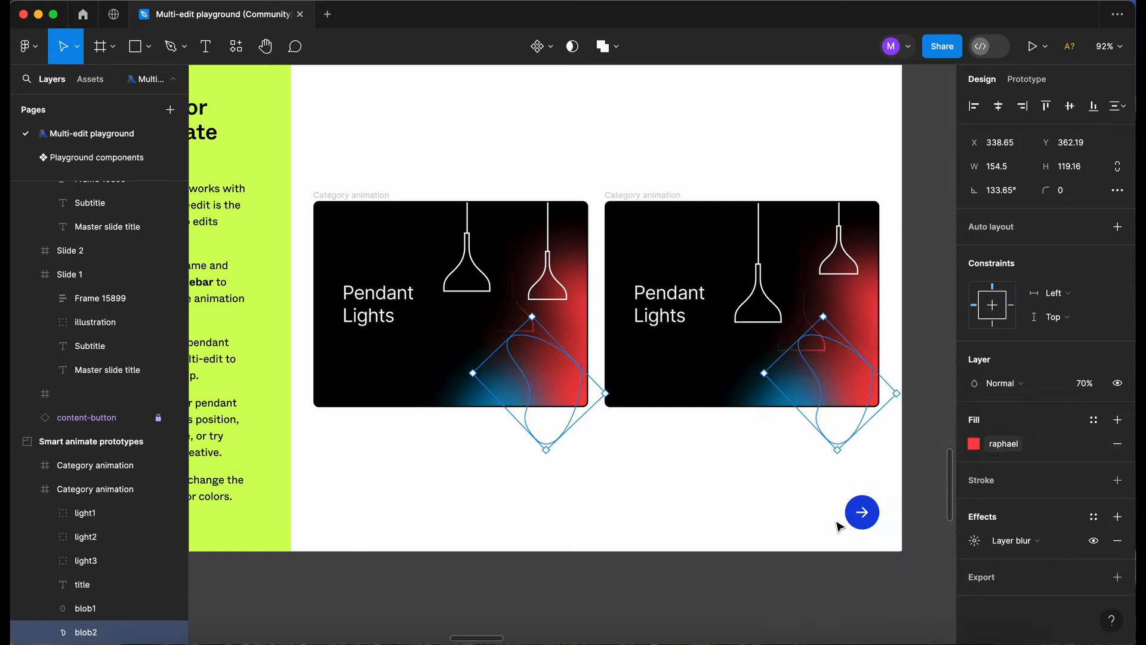
Change both blobs' fill to the ray-fillet color style, and play the first Category animation frame in a preview.
click(1001, 445)
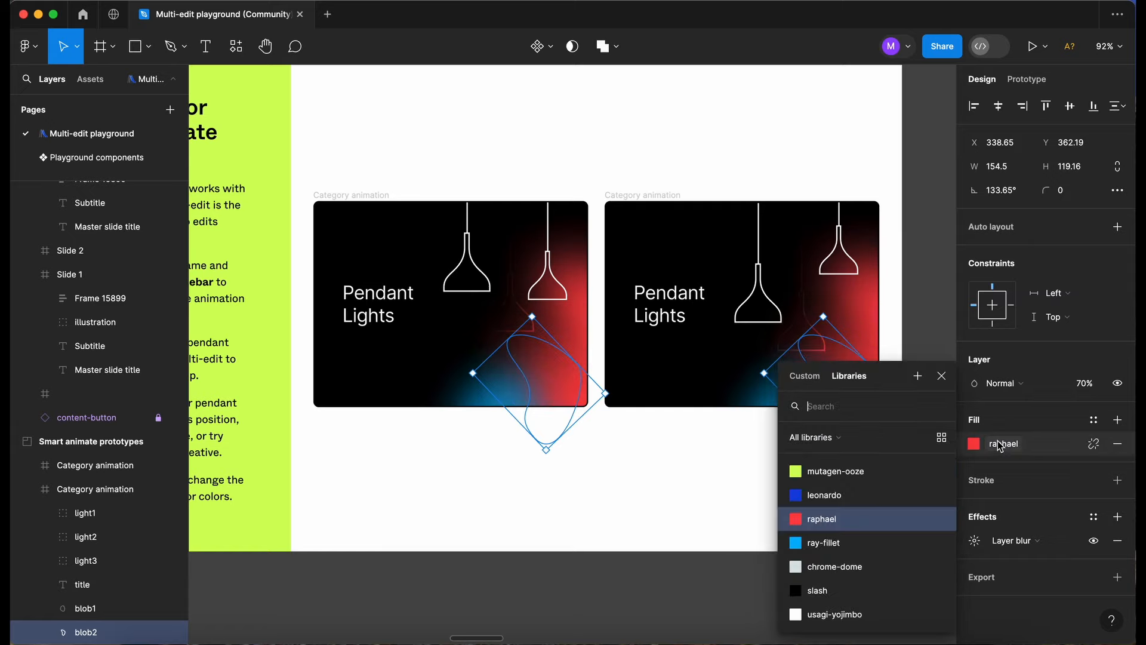
click(859, 546)
click(561, 576)
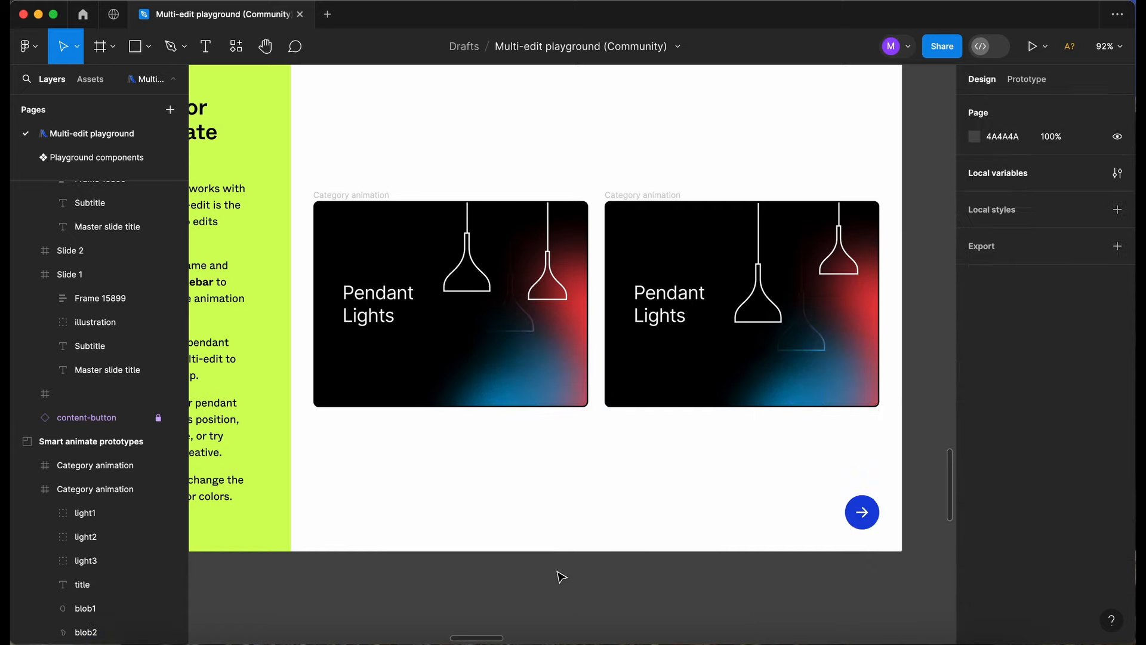
click(348, 197)
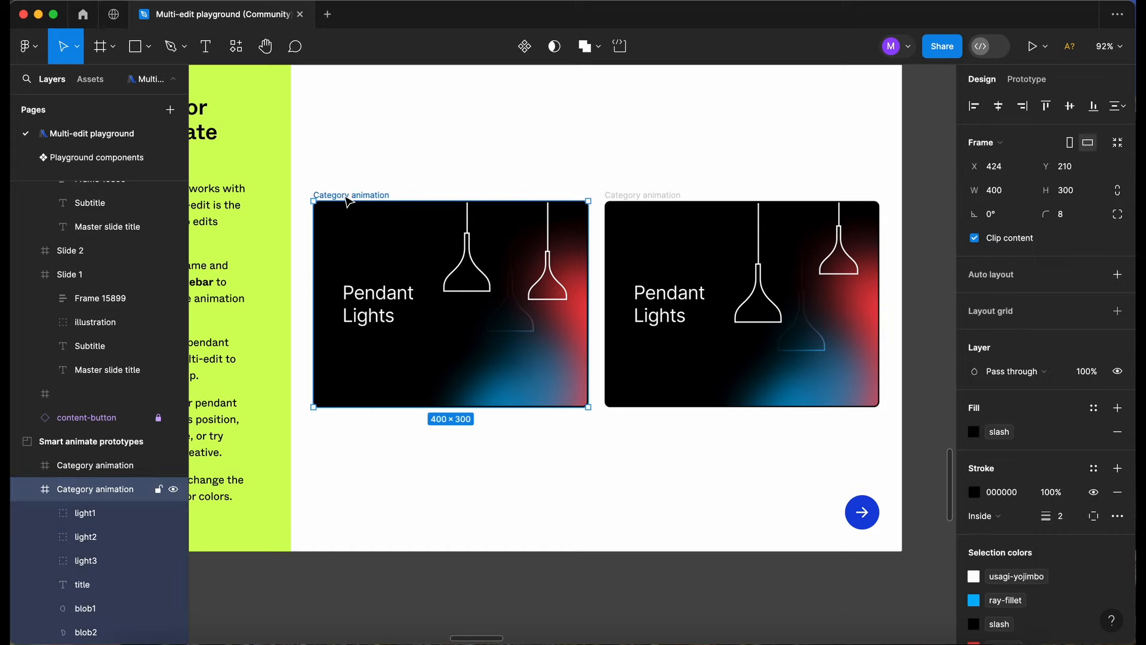
key(shift+space)
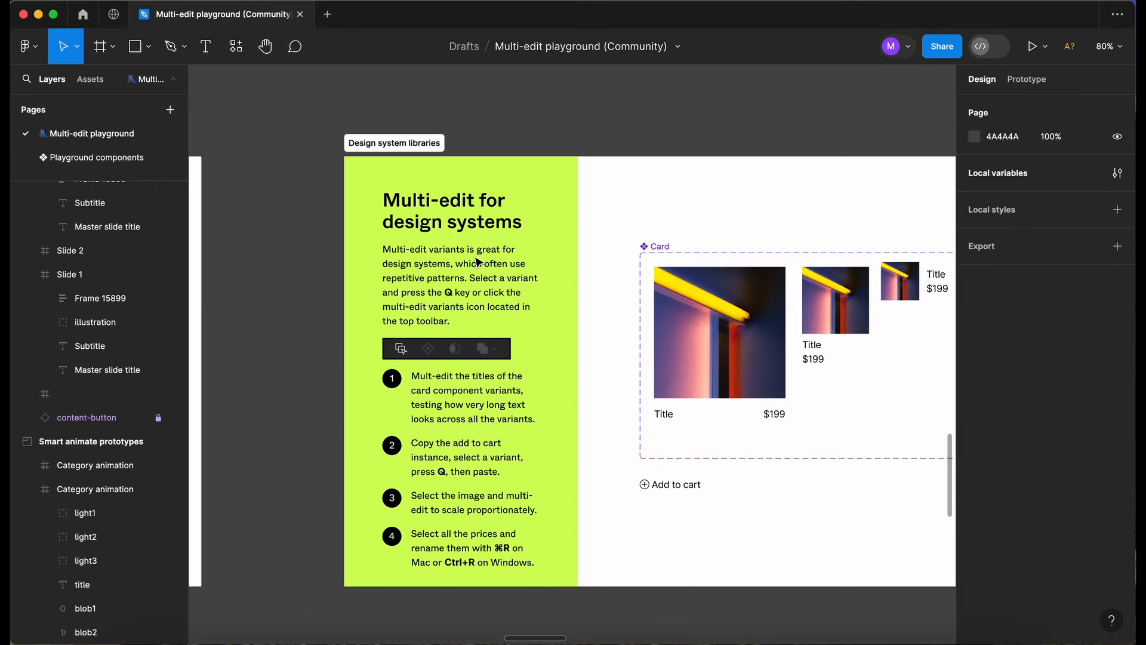
Go to the Design system libraries exercise and read its instructions on multi-editing variants.
scroll(478, 263, up, 1)
scroll(478, 263, right, 1)
scroll(478, 263, down, 1)
scroll(478, 263, up, 1)
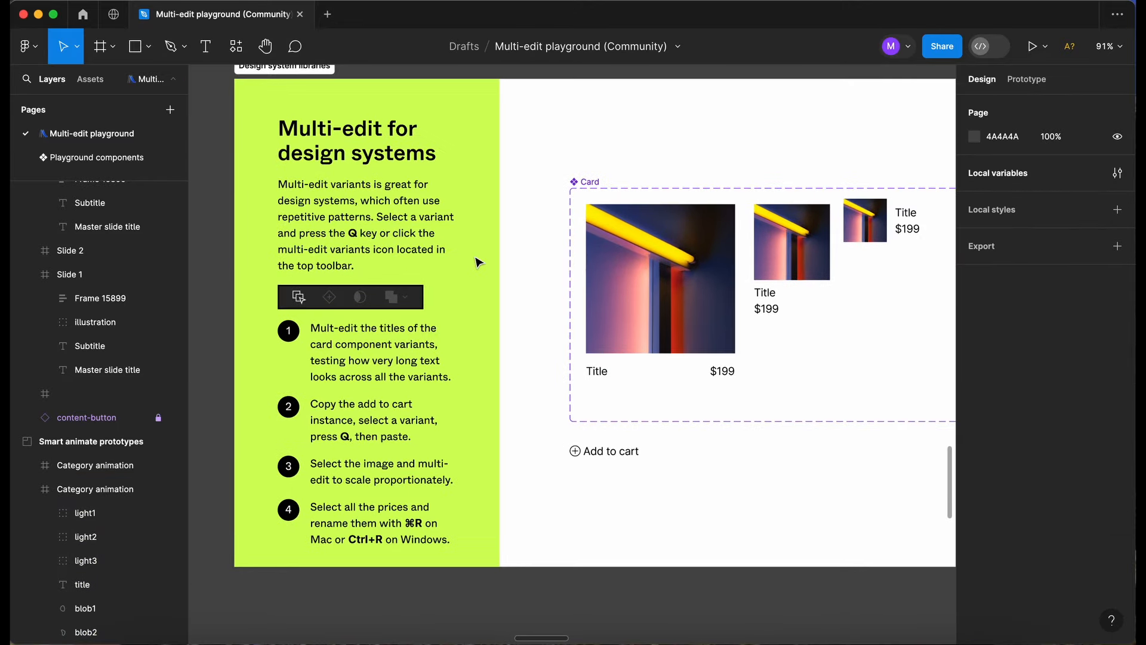
scroll(478, 263, down, 1)
scroll(478, 263, up, 2)
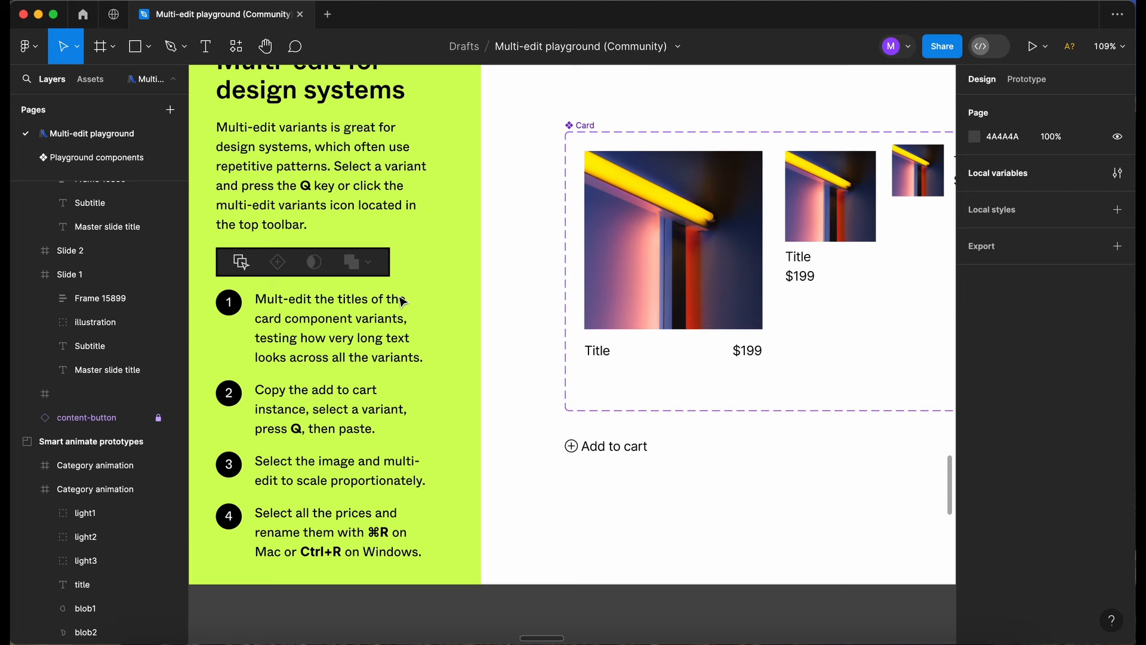
scroll(403, 302, left, 1)
Multi-edit the title text in all three Card variants to read "Title 1", and clear the selection.
click(619, 358)
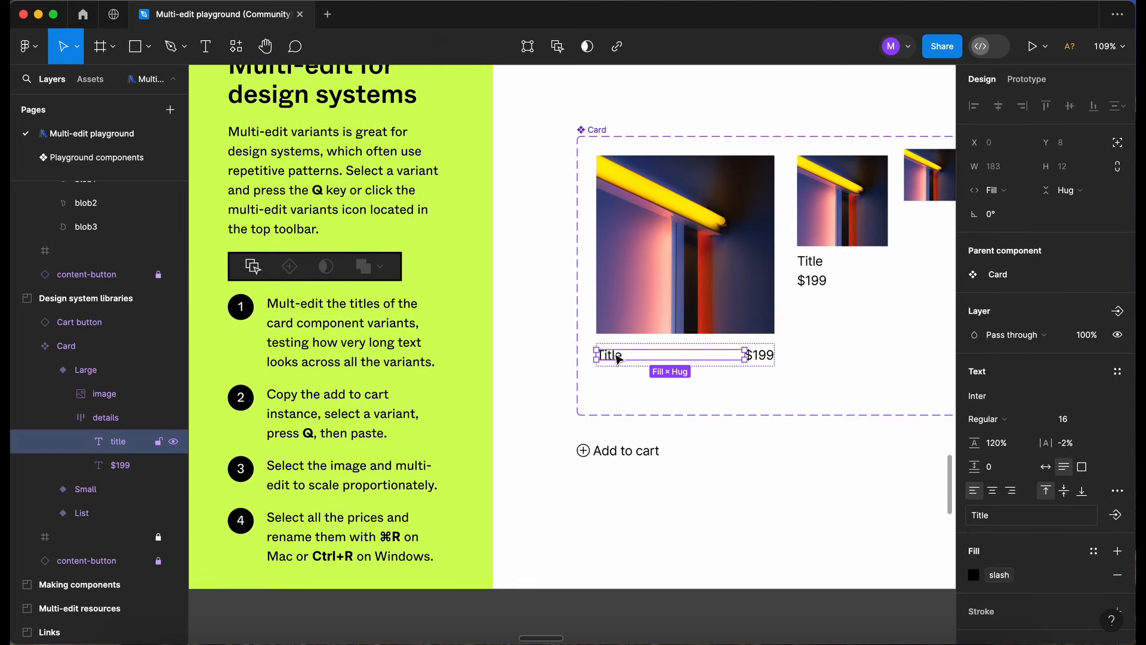
key(q)
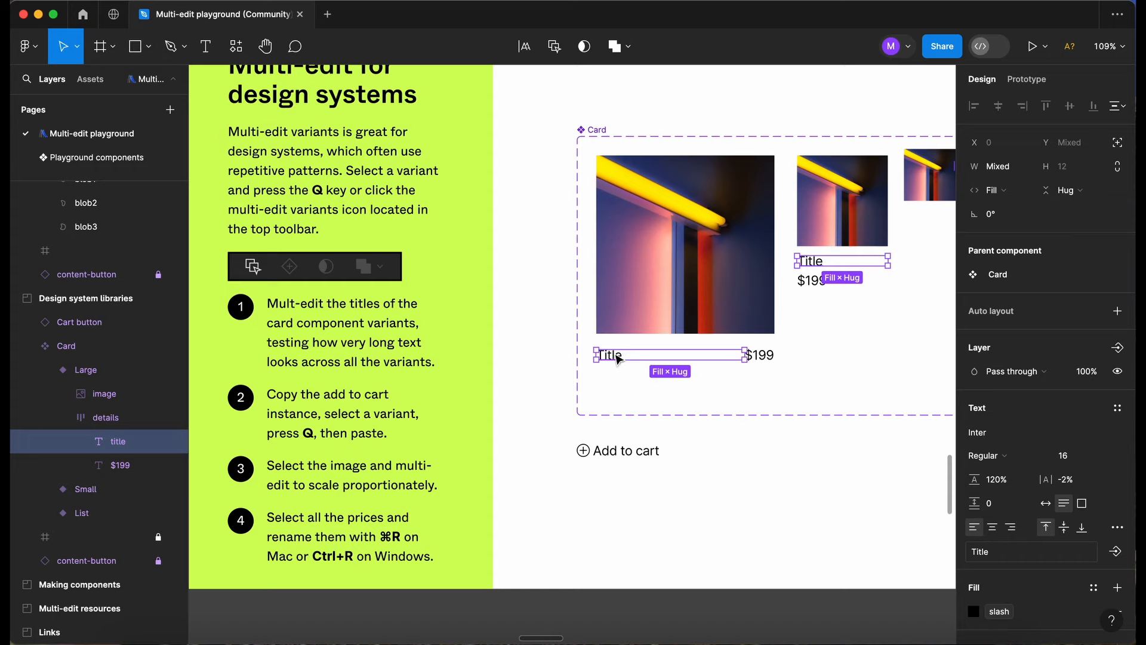
scroll(619, 358, right, 2)
scroll(619, 359, down, 1)
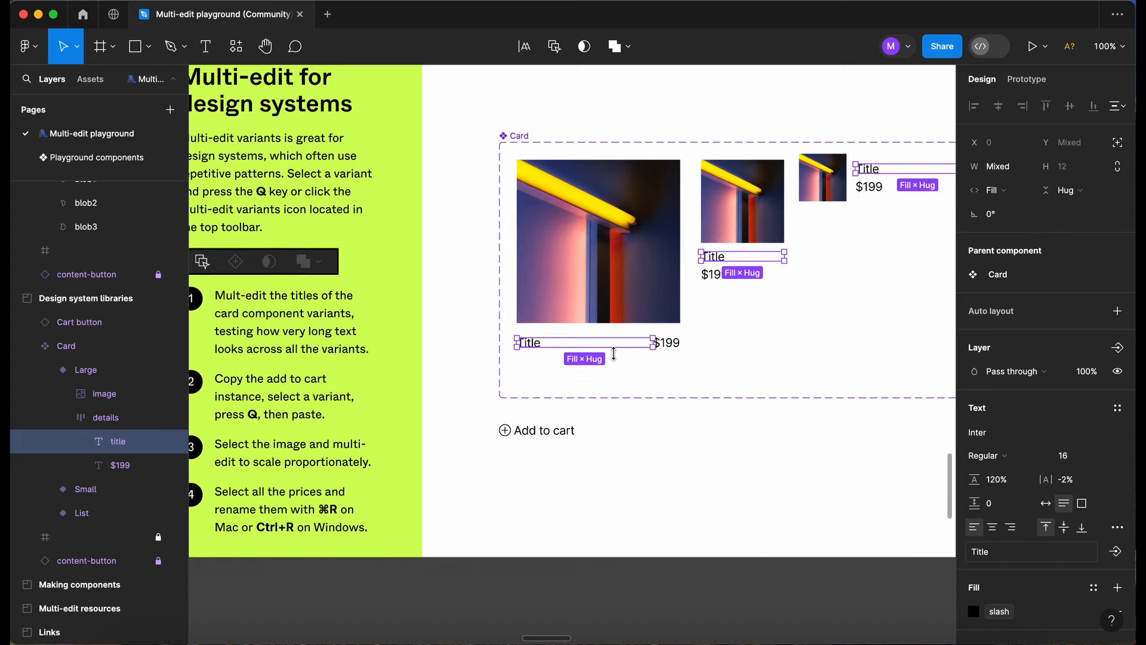
scroll(619, 358, right, 5)
scroll(619, 358, left, 2)
key(Return)
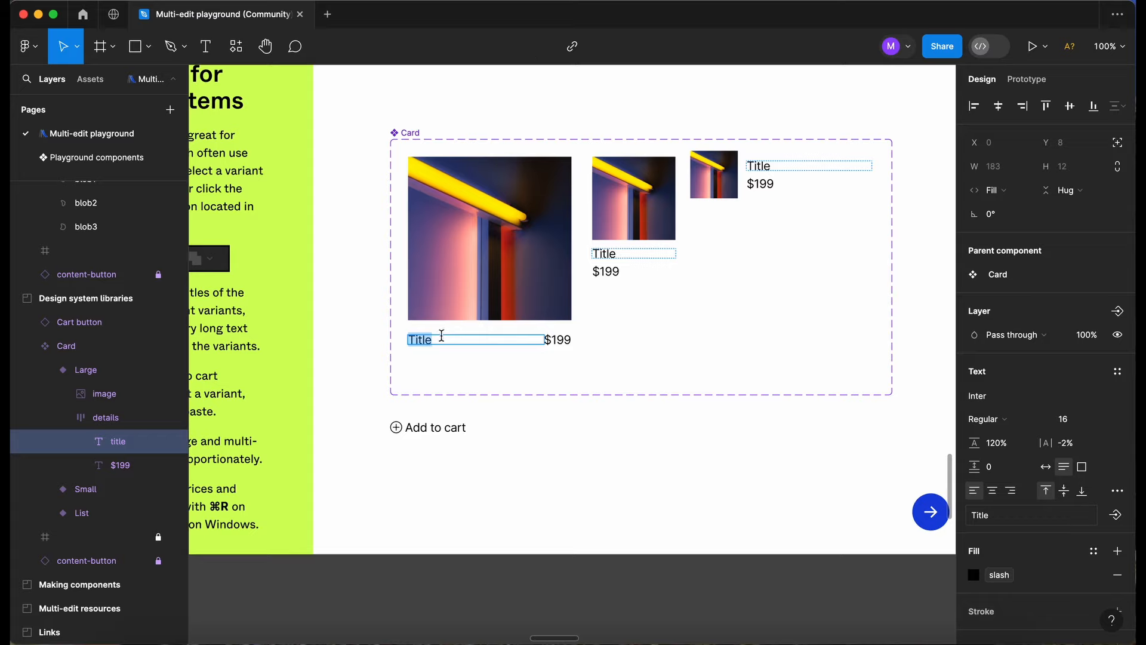
click(437, 339)
key(Escape)
key(Escape)
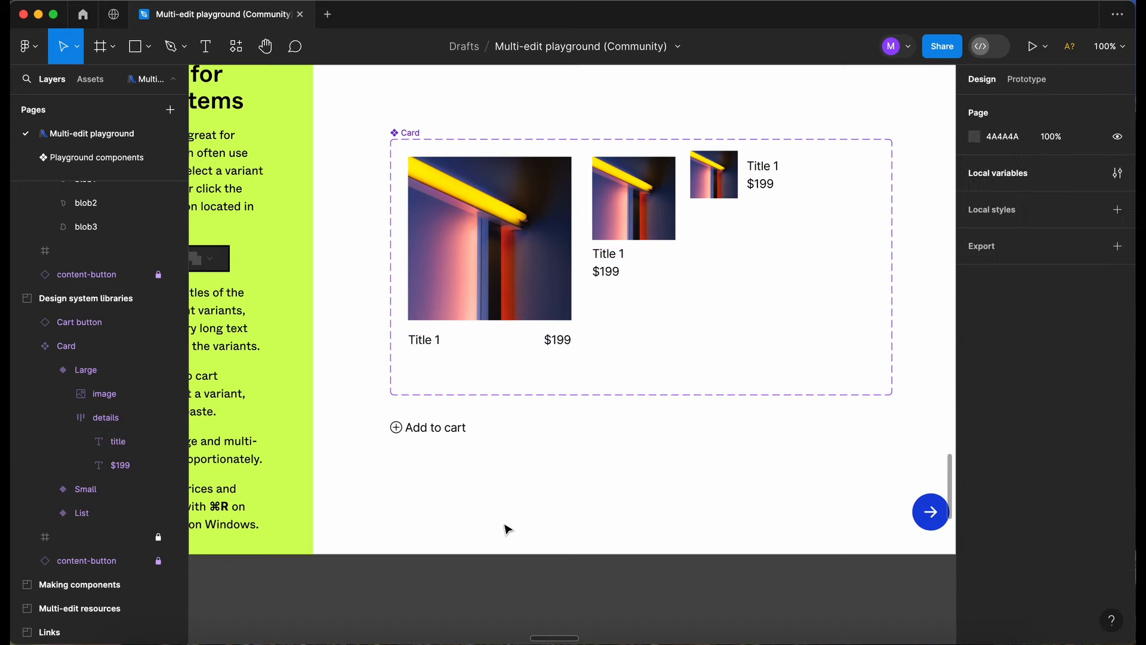
Copy the Add to cart button instance and paste it into the Large, Small and List Card variants using multi-edit.
scroll(507, 530, left, 5)
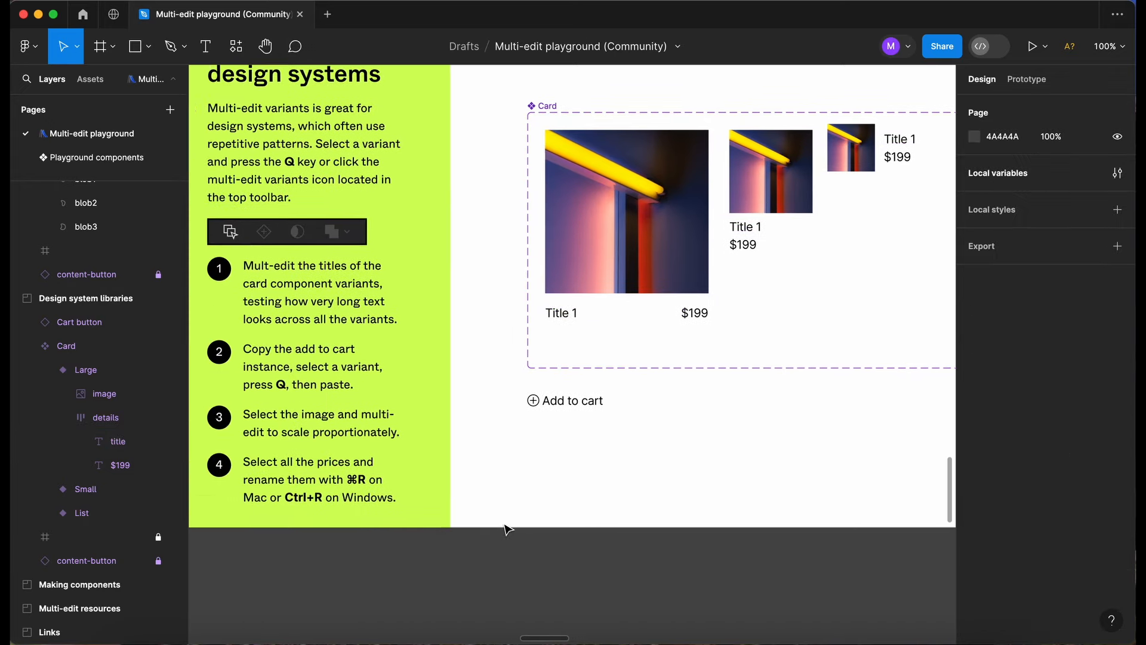
click(612, 412)
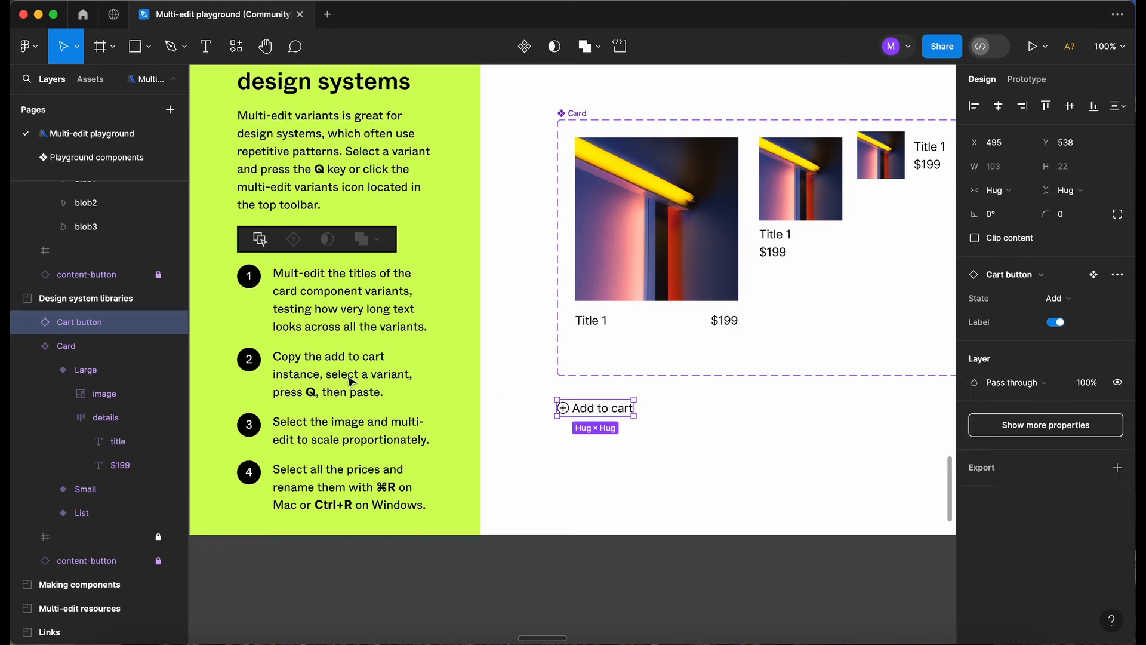
click(637, 308)
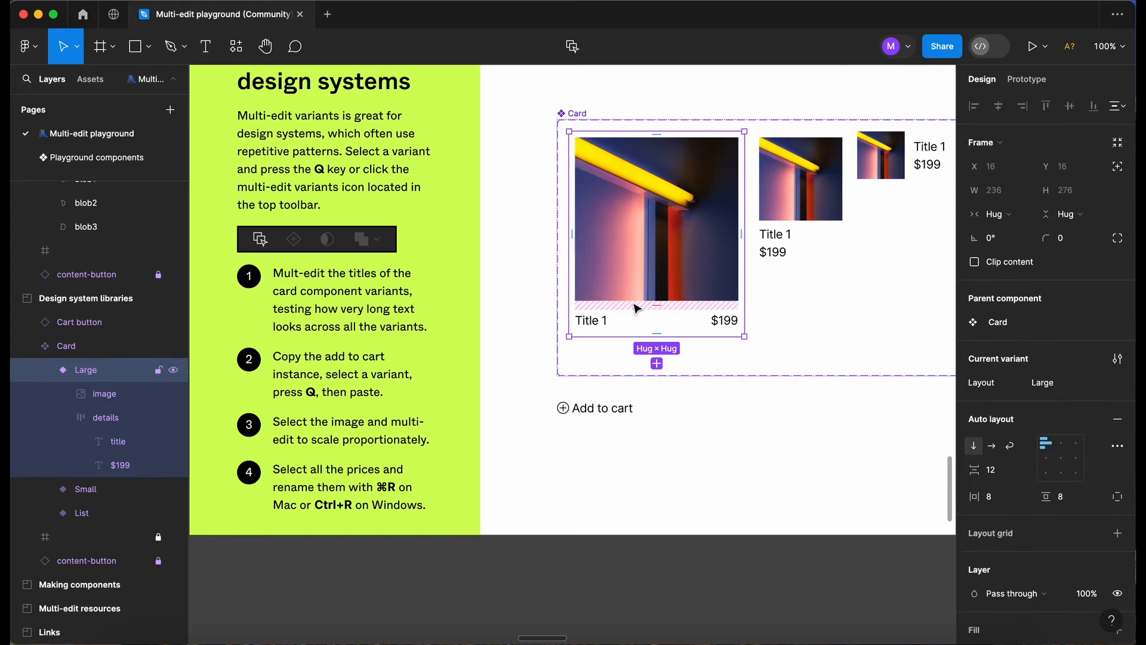
key(q)
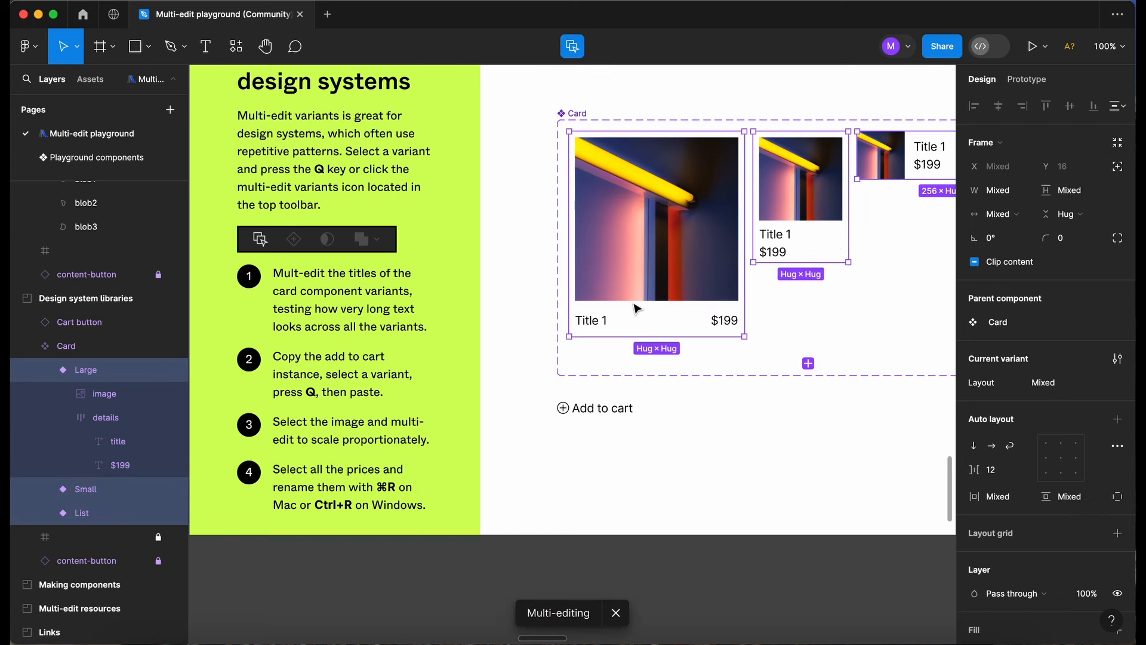
scroll(638, 308, right, 3)
key(super+v)
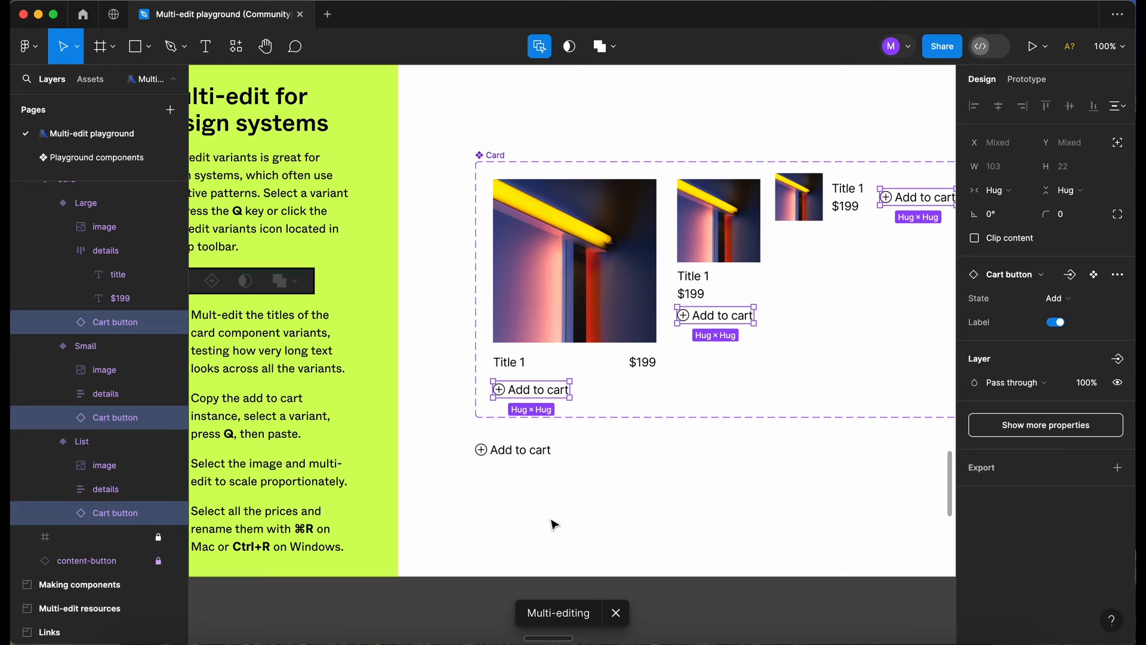
scroll(554, 525, right, 2)
scroll(554, 524, right, 3)
scroll(552, 520, left, 1)
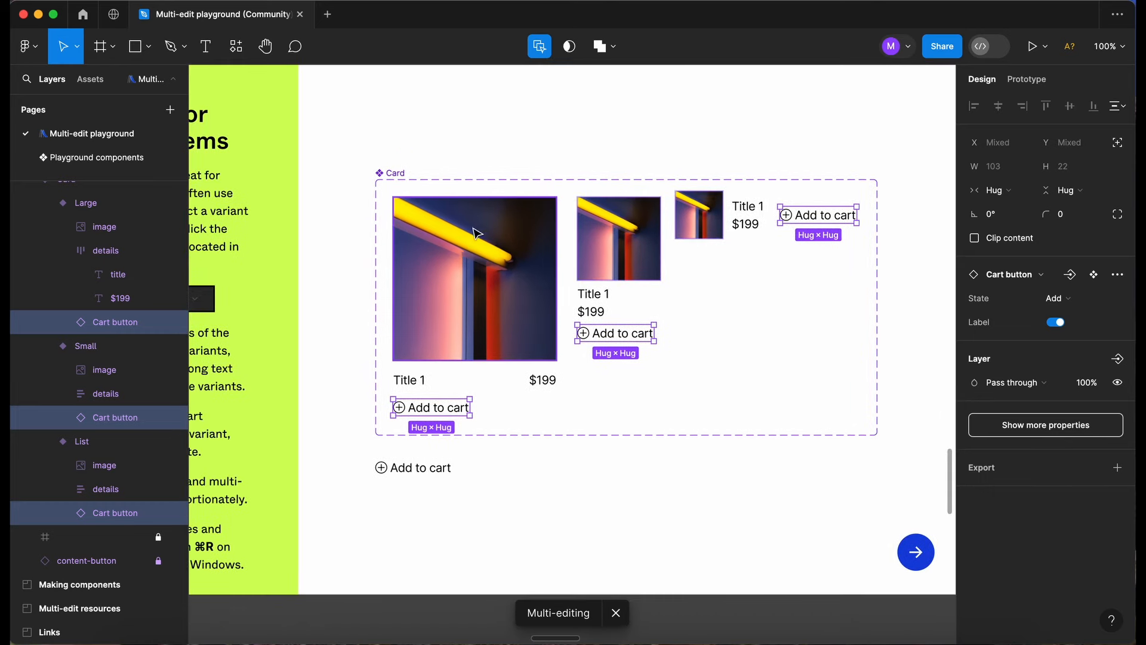
click(520, 523)
Select the images in all three Card variants, scale them down proportionally together, and clear the selection.
scroll(499, 392, left, 3)
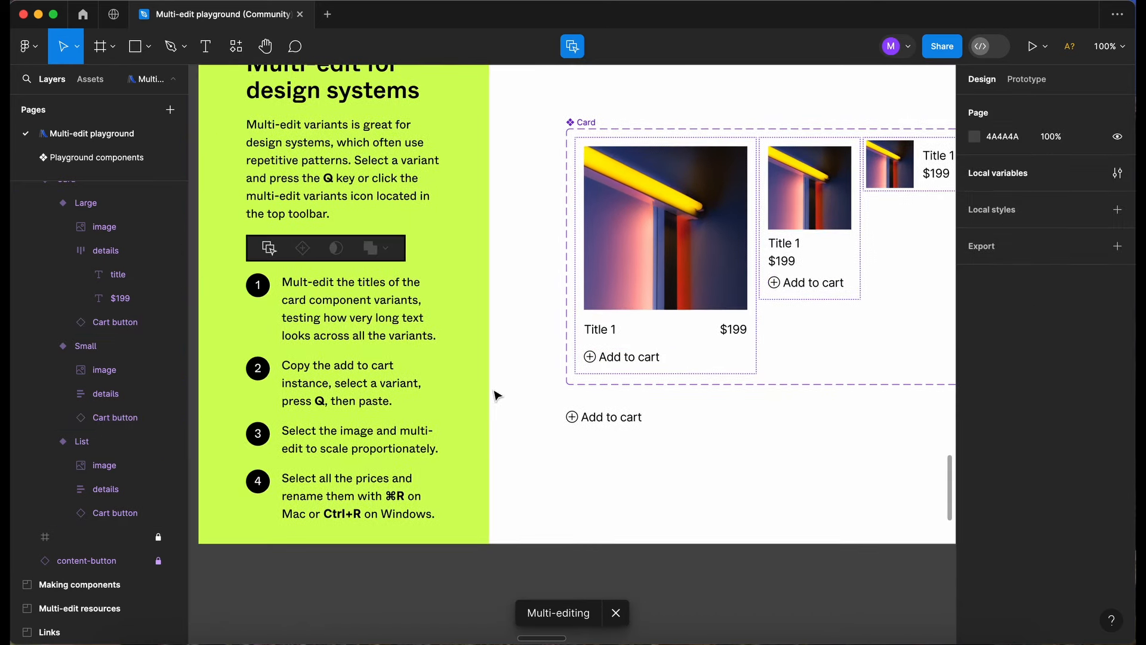
click(649, 232)
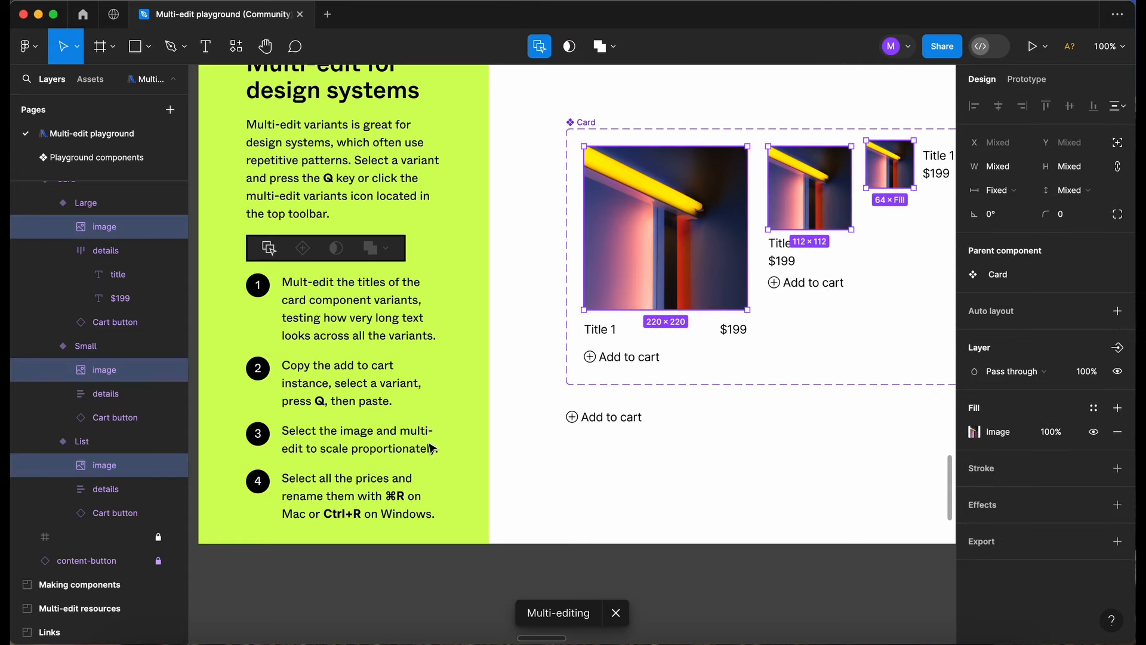
scroll(431, 448, right, 6)
scroll(431, 447, up, 3)
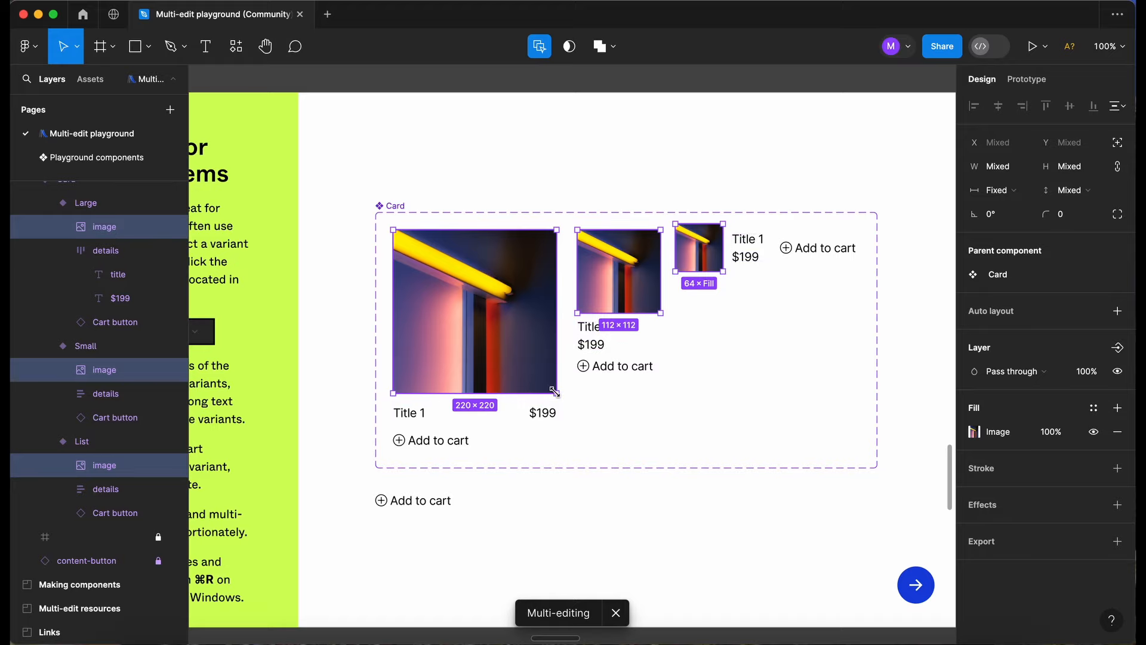
drag(555, 392, 536, 372)
click(492, 556)
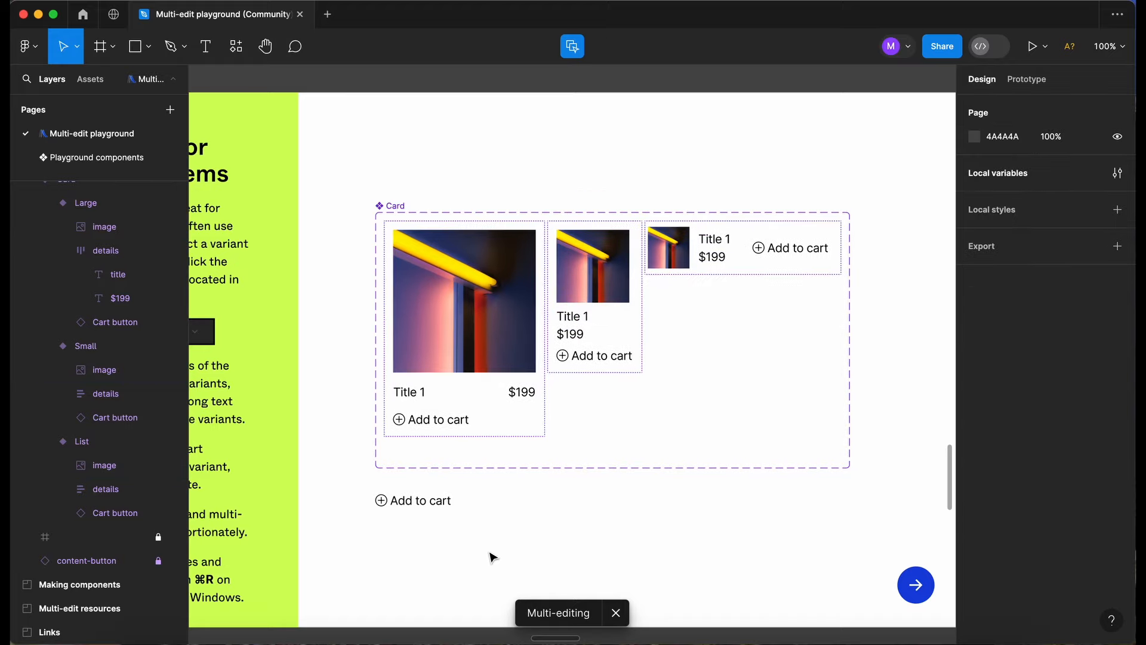
Select the price layers in all three Card variants and rename them together to 299.
scroll(492, 556, left, 5)
scroll(491, 556, down, 2)
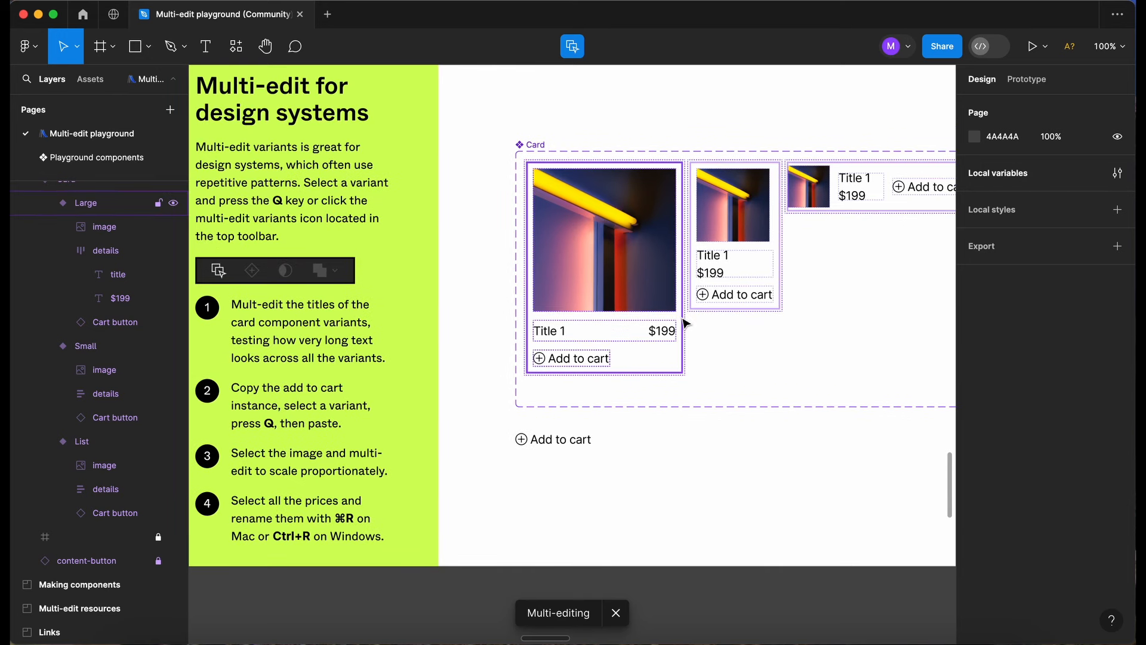
click(662, 335)
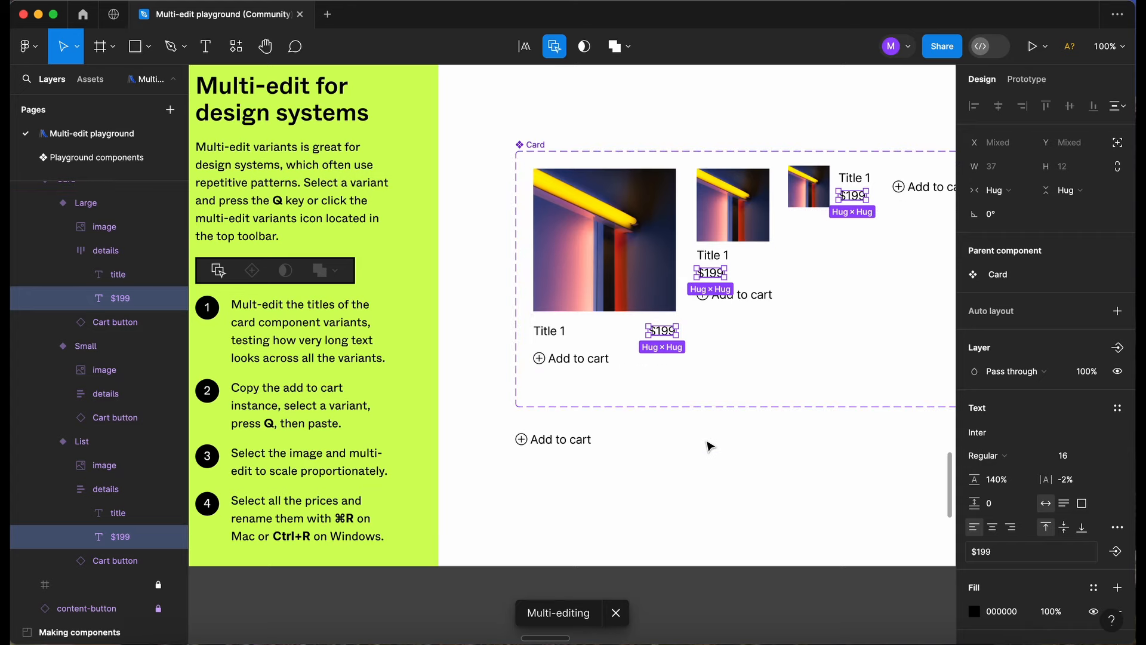
key(alt)
scroll(710, 446, right, 3)
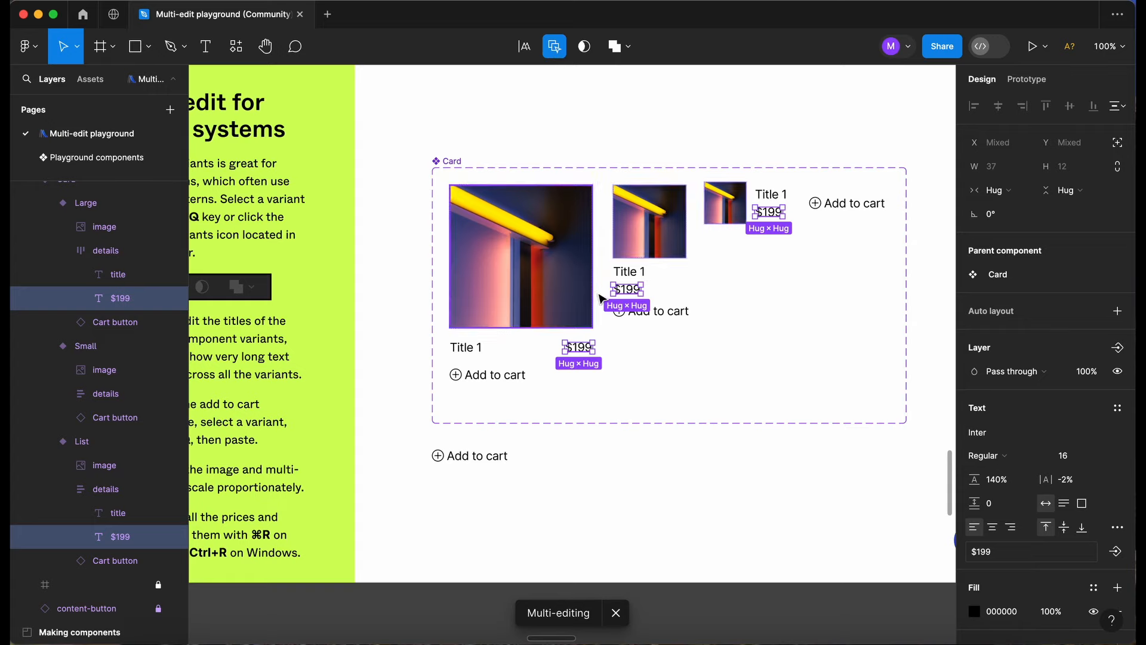
key(super+r)
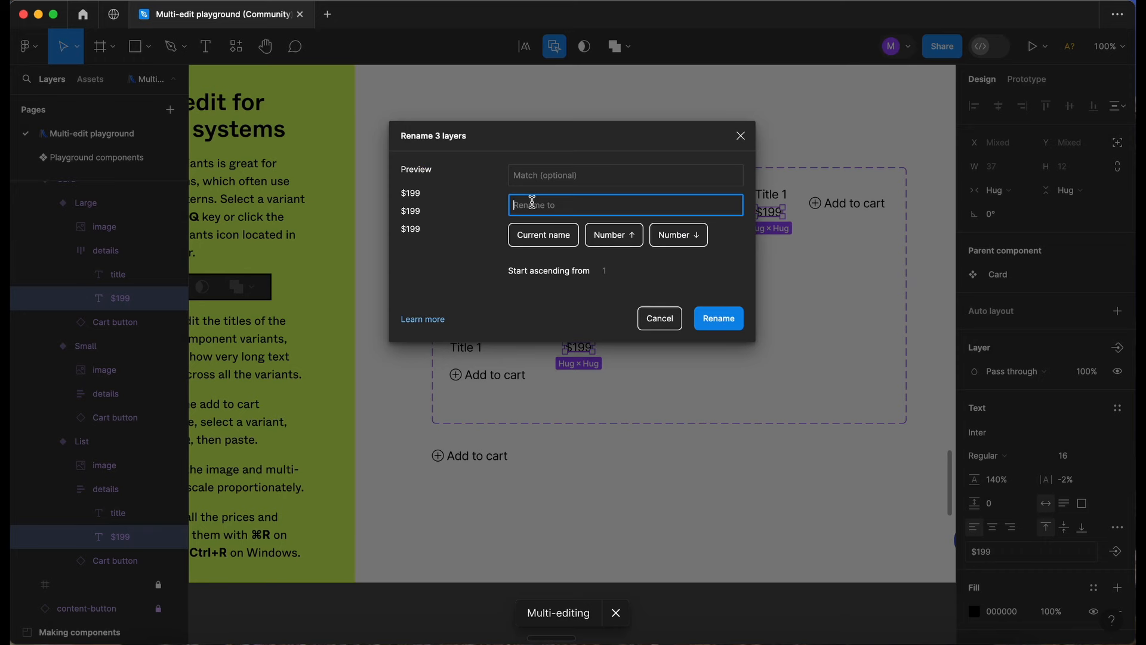
text(299)
key(Return)
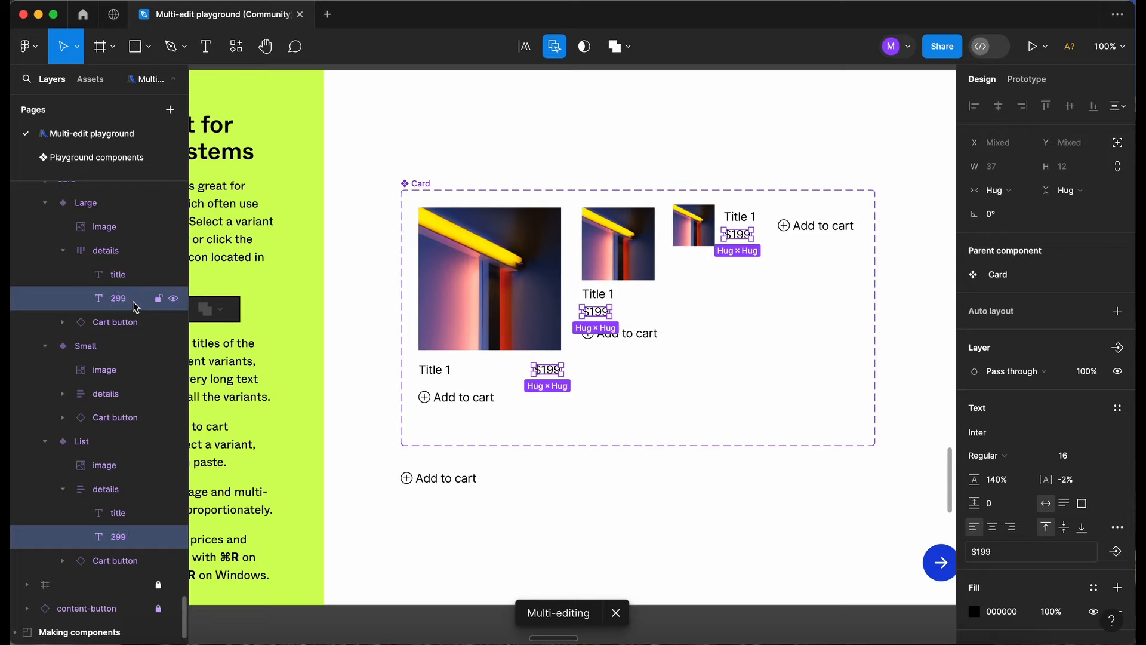
Multi-edit the price text in all three Card variants to read "£299", and clear the selection.
click(525, 48)
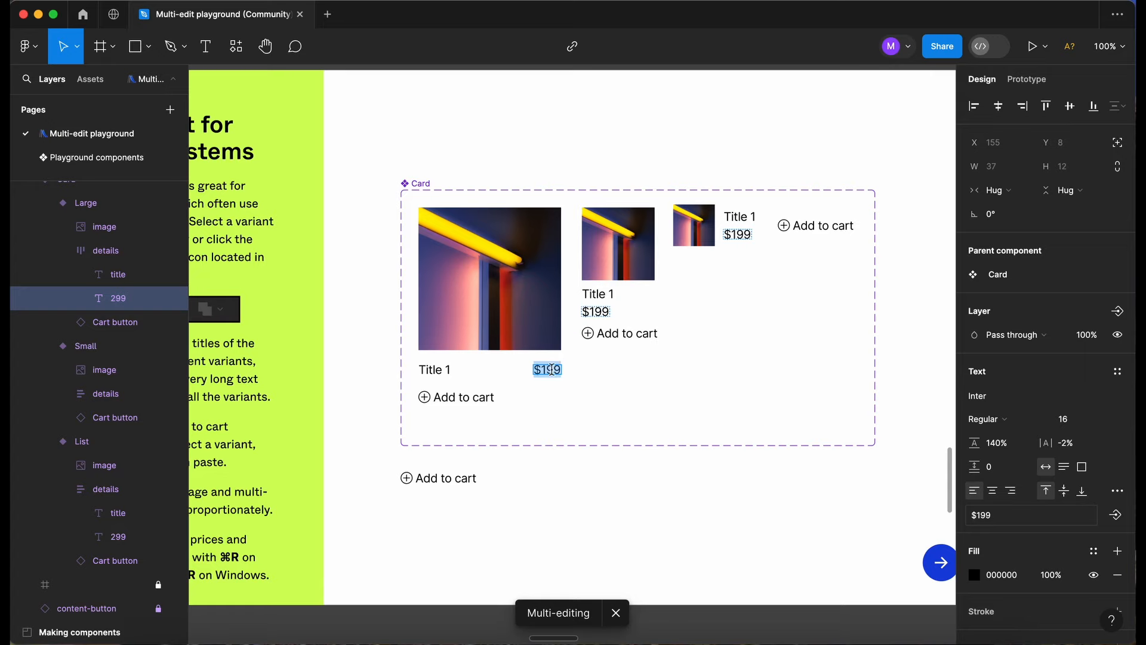
text(£299)
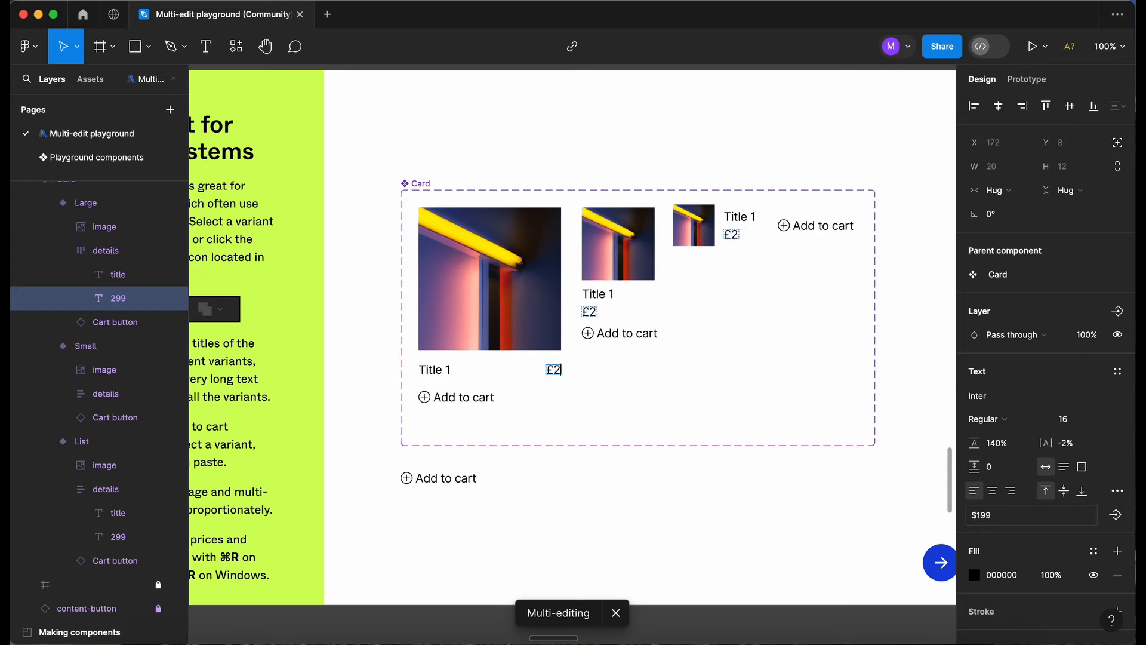
click(583, 541)
In the Making components exercise, select the matching Results layers across the three Category frames and create one component from them.
scroll(469, 349, right, 2)
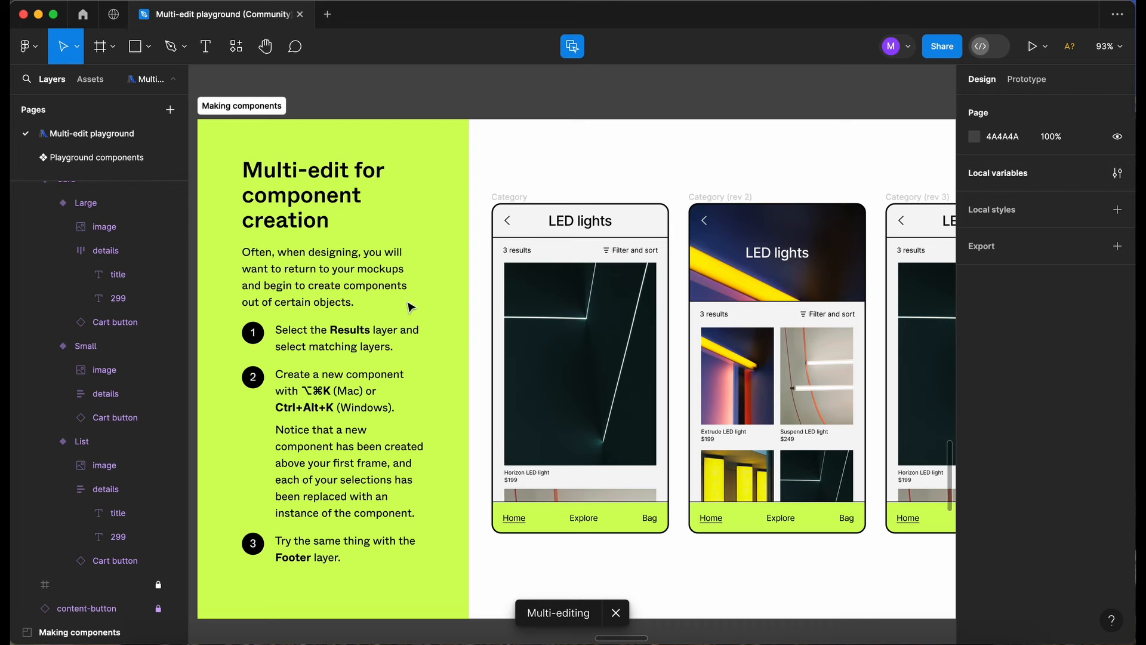
scroll(365, 278, down, 2)
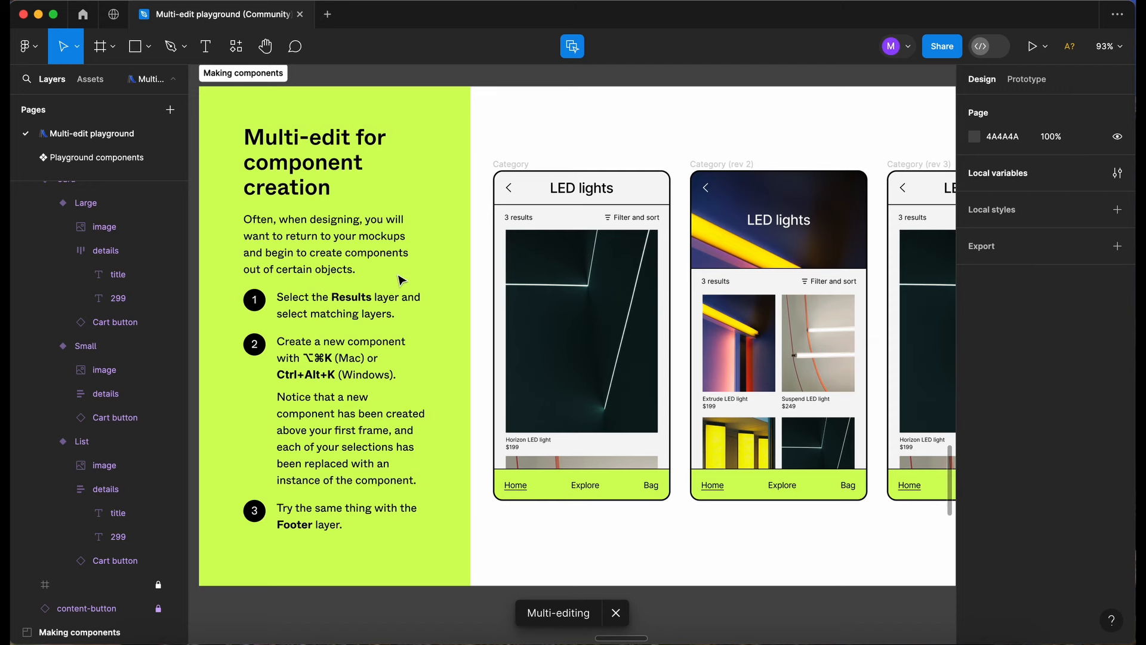
scroll(402, 280, down, 1)
click(598, 193)
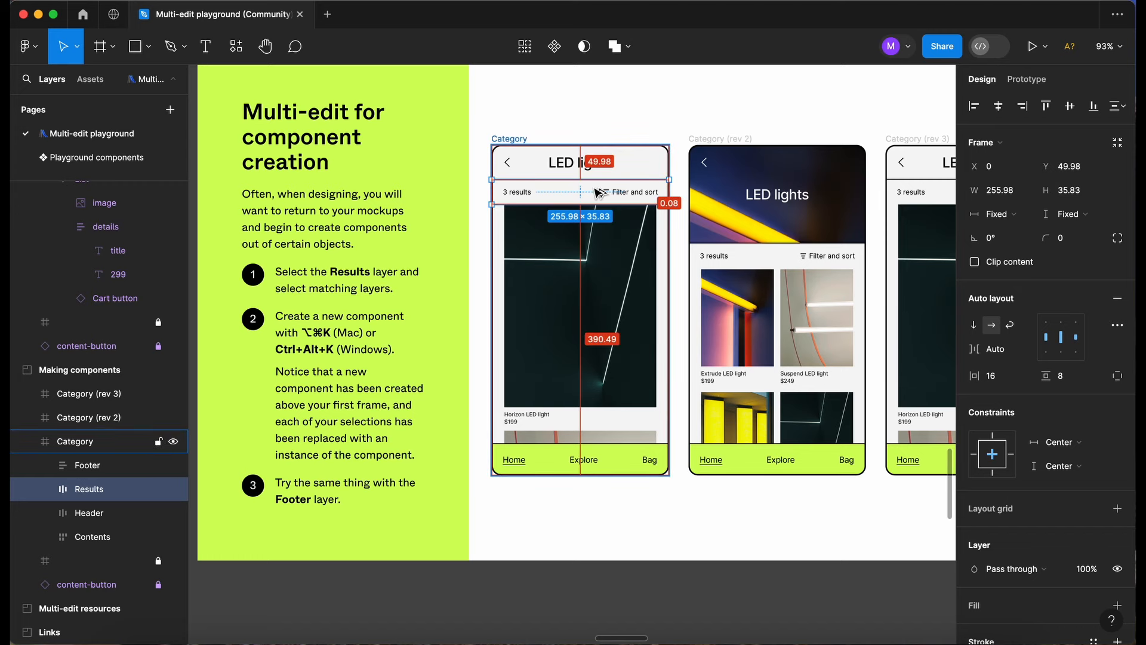
key(super+alt+a)
scroll(597, 193, right, 2)
scroll(597, 193, up, 1)
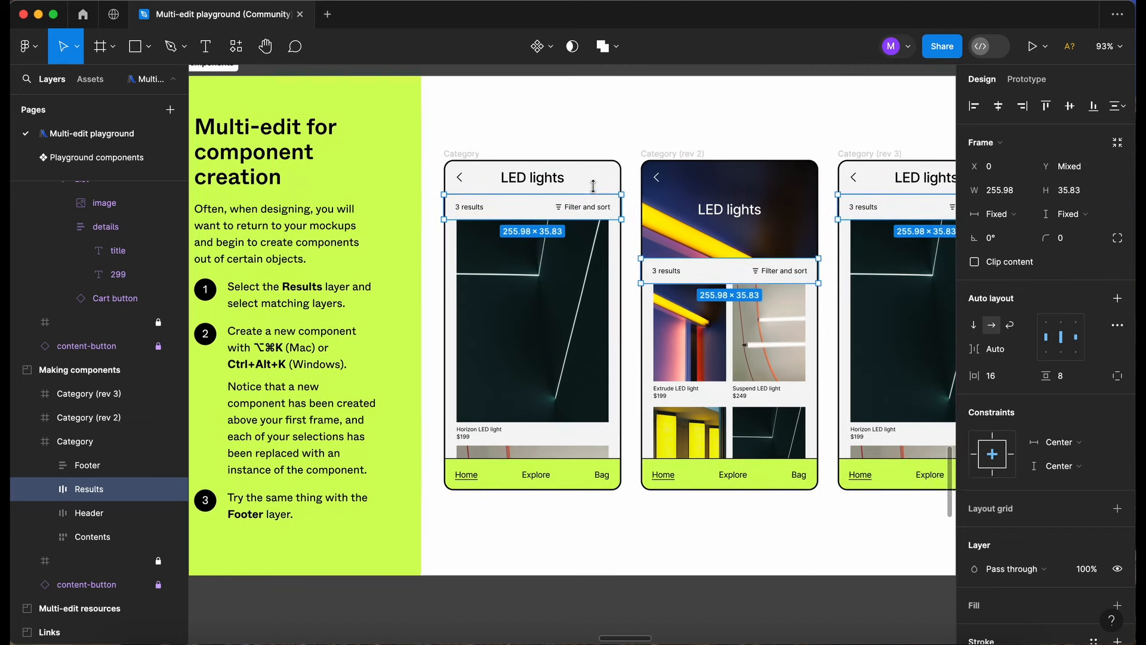
key(super+alt+k)
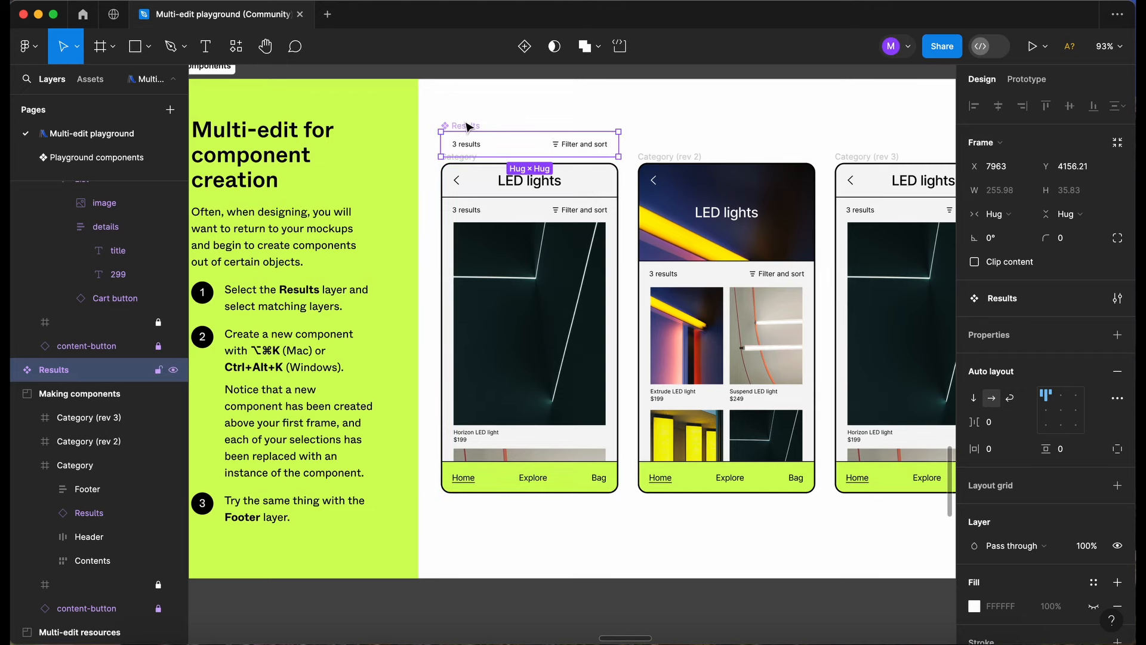
Check that the Results layers in Category (rev 2) and Category (rev 3) are instances of the new component.
scroll(556, 212, right, 2)
click(676, 258)
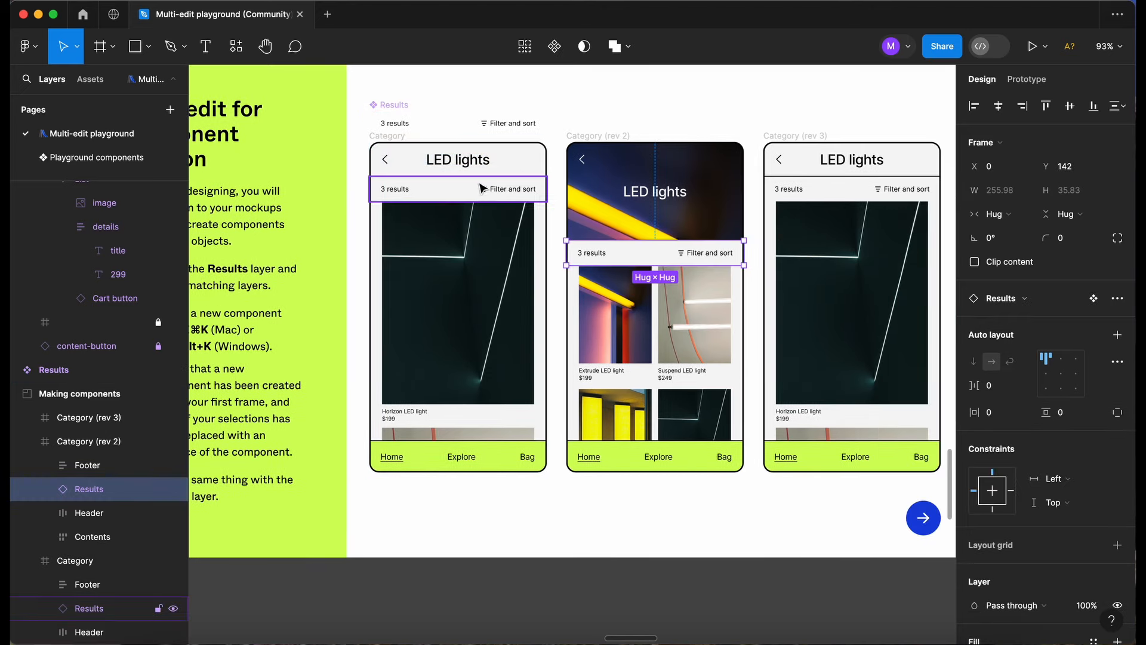
click(848, 189)
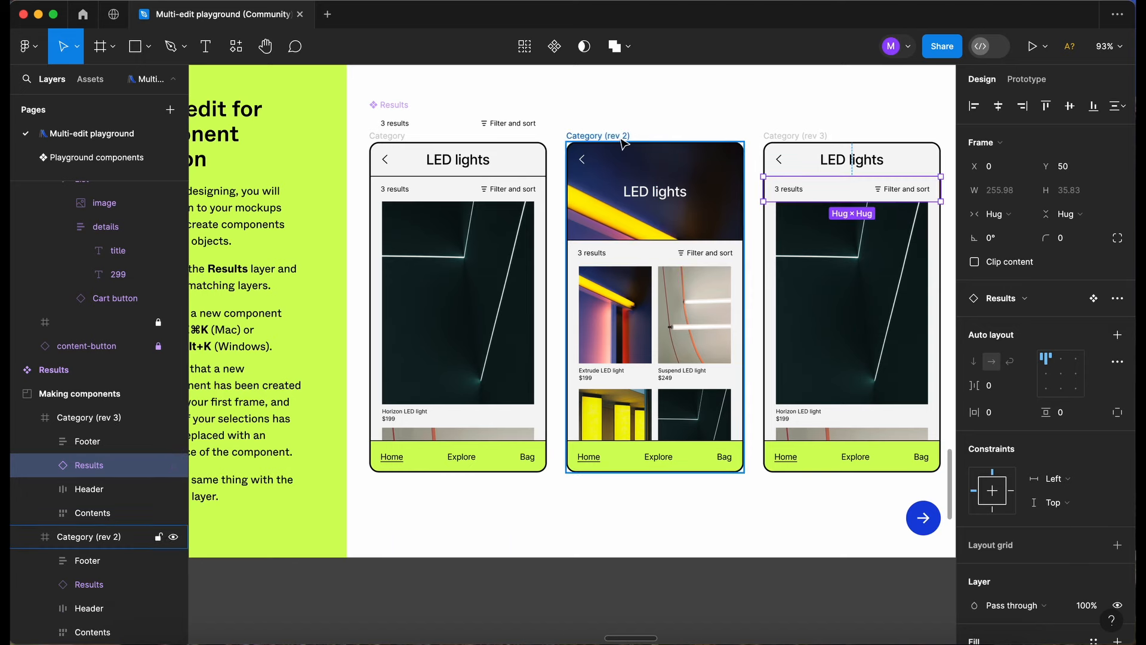
Select the matching Footer layers across the three Category frames and create one component from them.
scroll(463, 438, left, 3)
scroll(464, 438, down, 1)
click(548, 426)
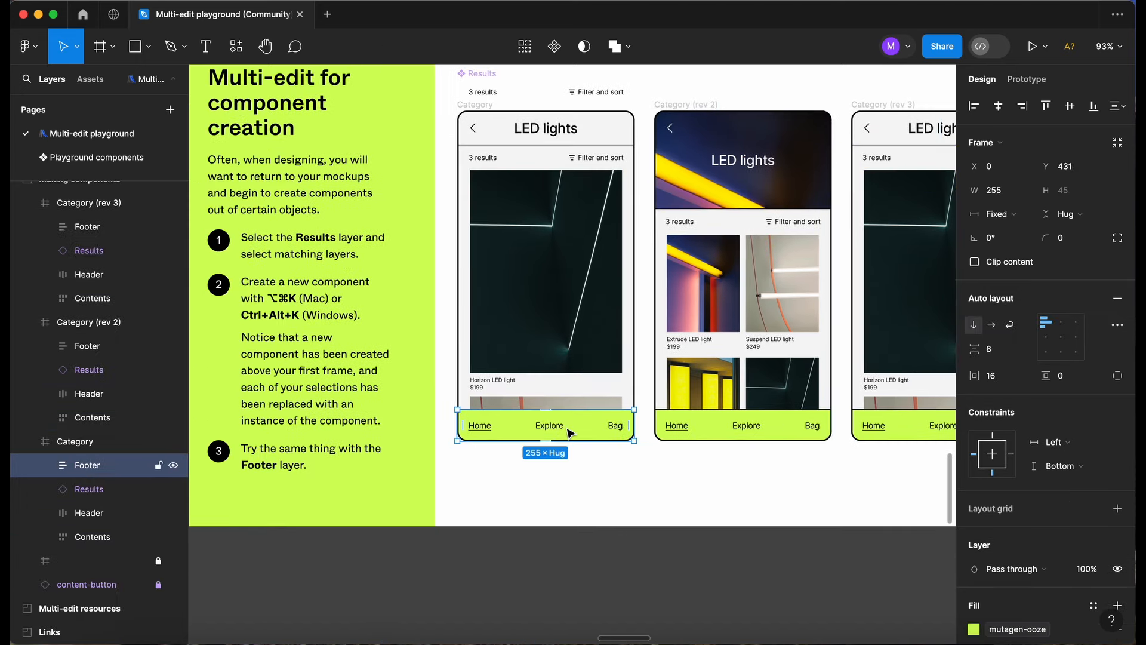
scroll(585, 435, right, 2)
scroll(585, 434, down, 1)
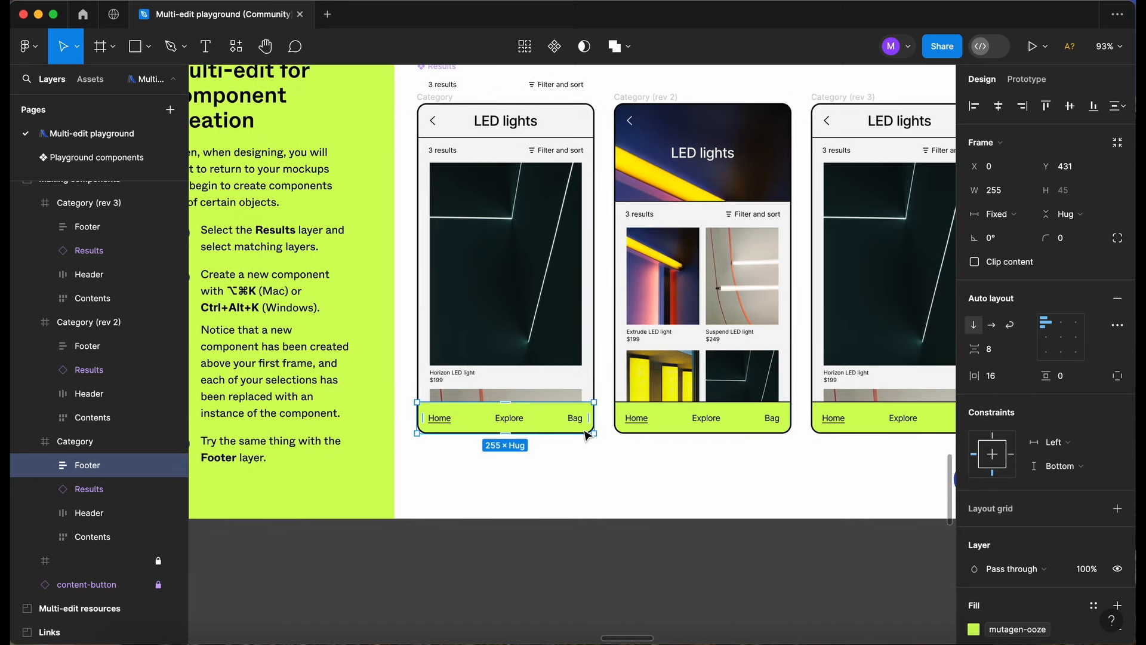
key(alt+super+a)
scroll(584, 431, right, 2)
scroll(584, 431, down, 1)
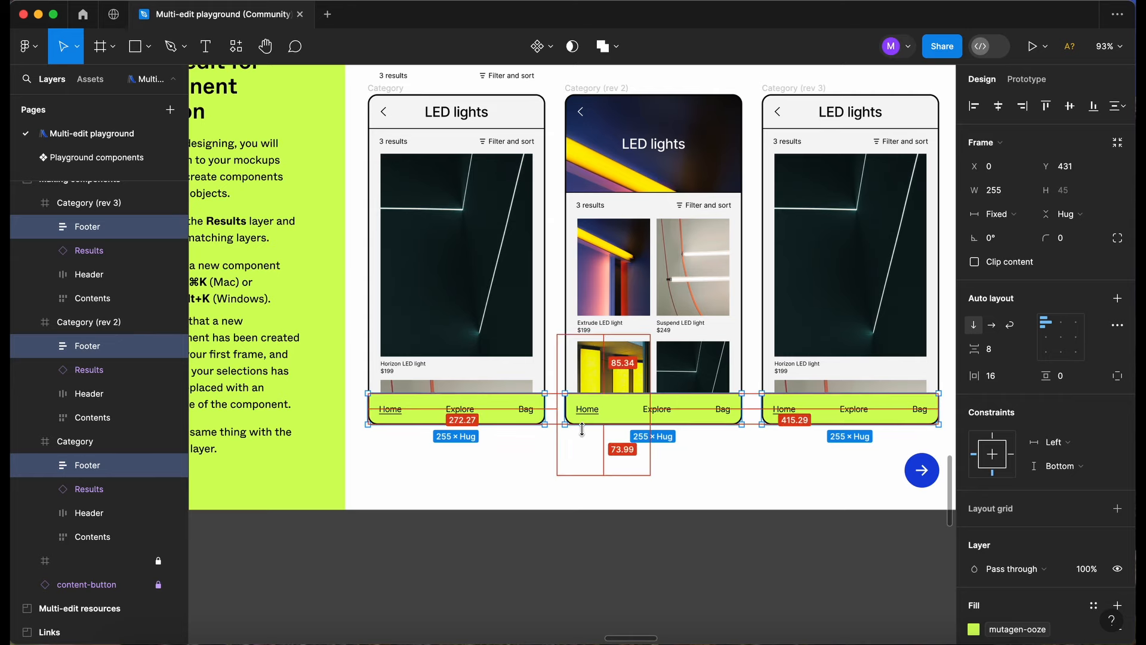
key(alt+super+k)
Move the Footer main component above the Category (rev 2) frame, and check the Footer instance in each Category frame.
scroll(515, 162, up, 5)
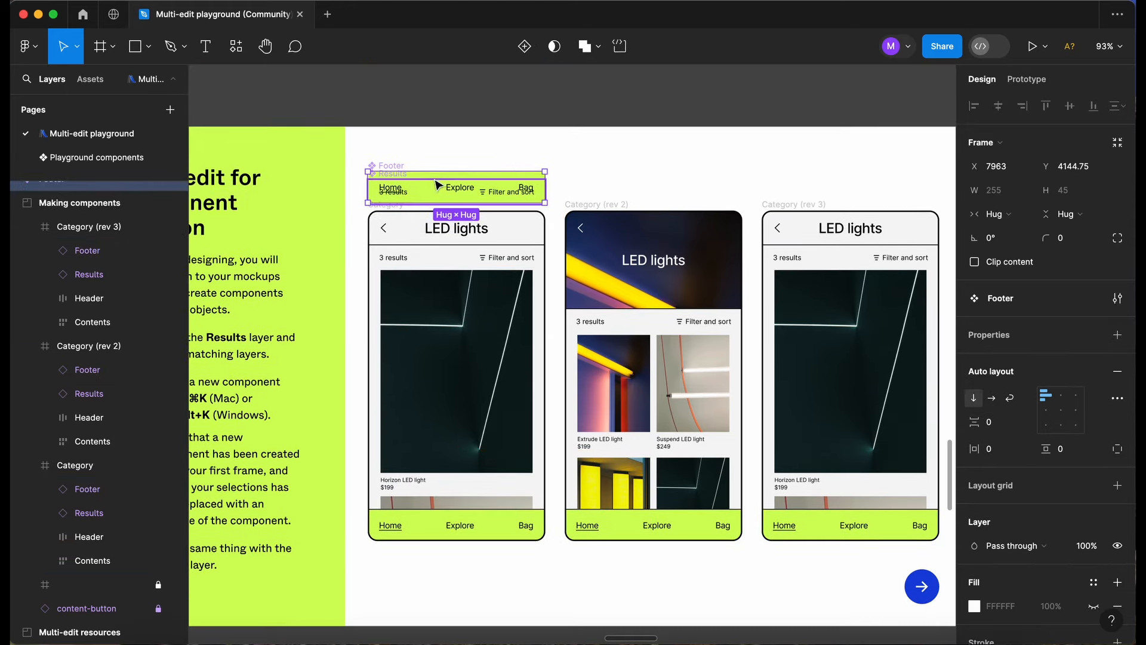
drag(399, 162, 588, 160)
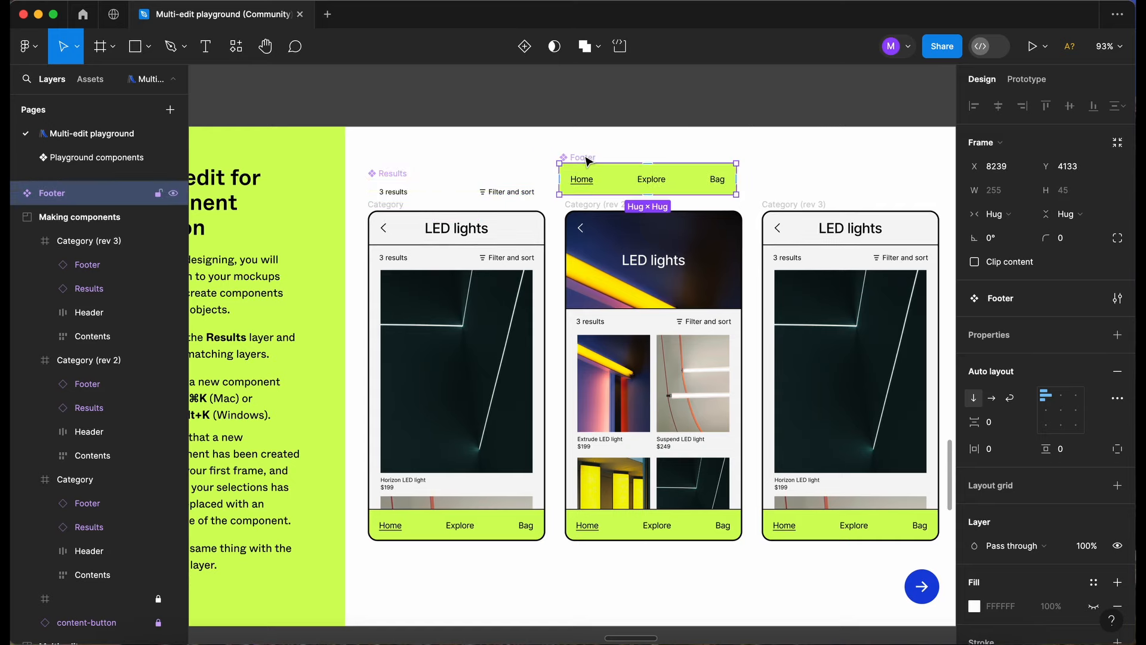
click(497, 533)
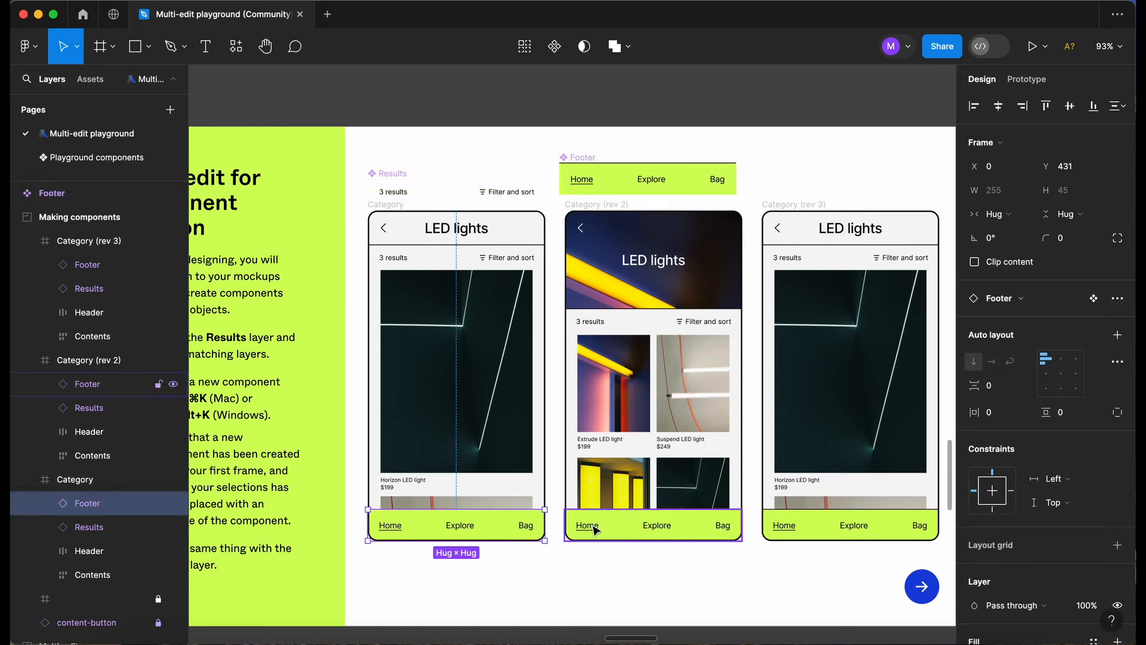
click(648, 537)
click(844, 535)
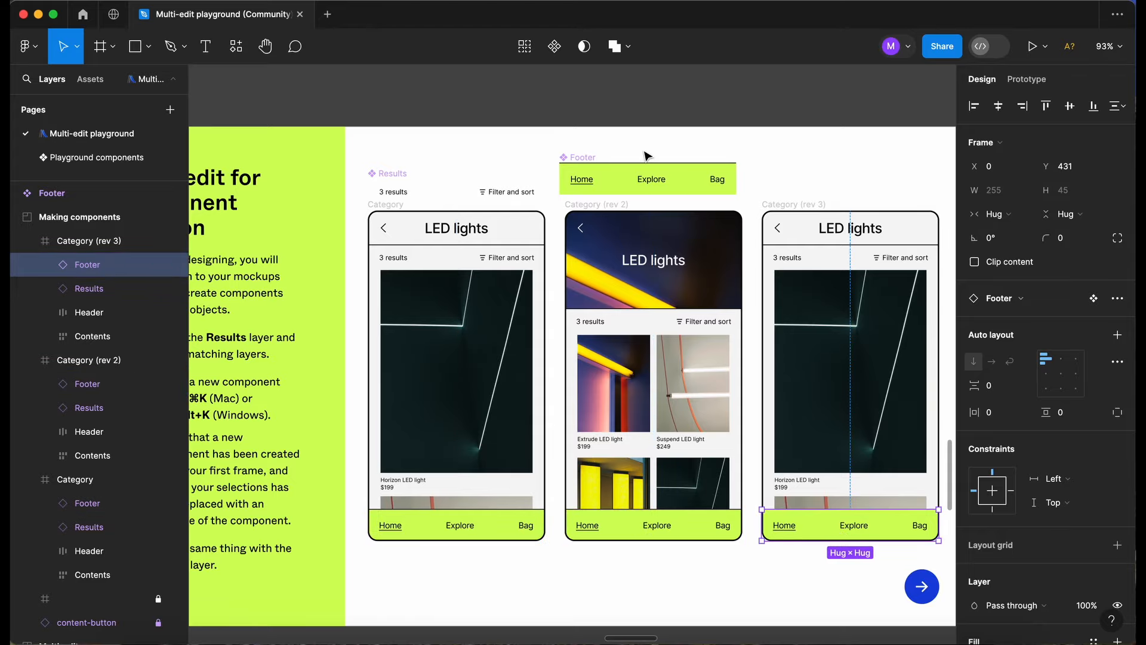
Look over the additional resources in the Links section, including the blog post, Help Center articles and video tutorials.
scroll(579, 452, down, 1)
scroll(578, 452, left, 1)
scroll(579, 452, down, 4)
scroll(578, 452, down, 5)
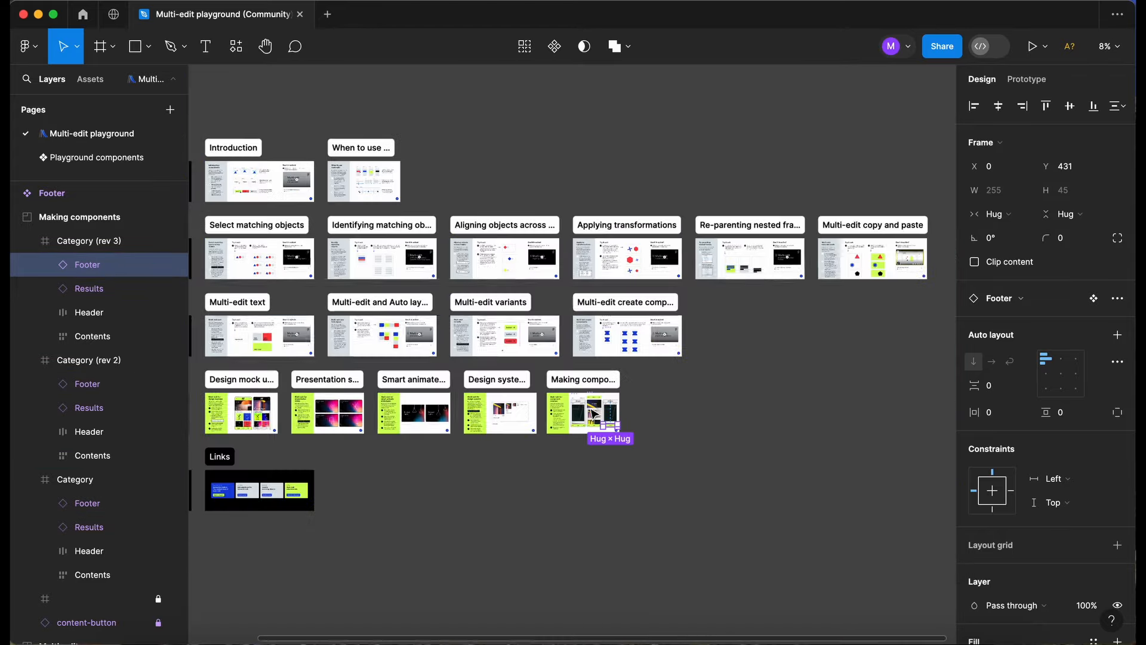
scroll(592, 412, left, 3)
scroll(594, 413, down, 2)
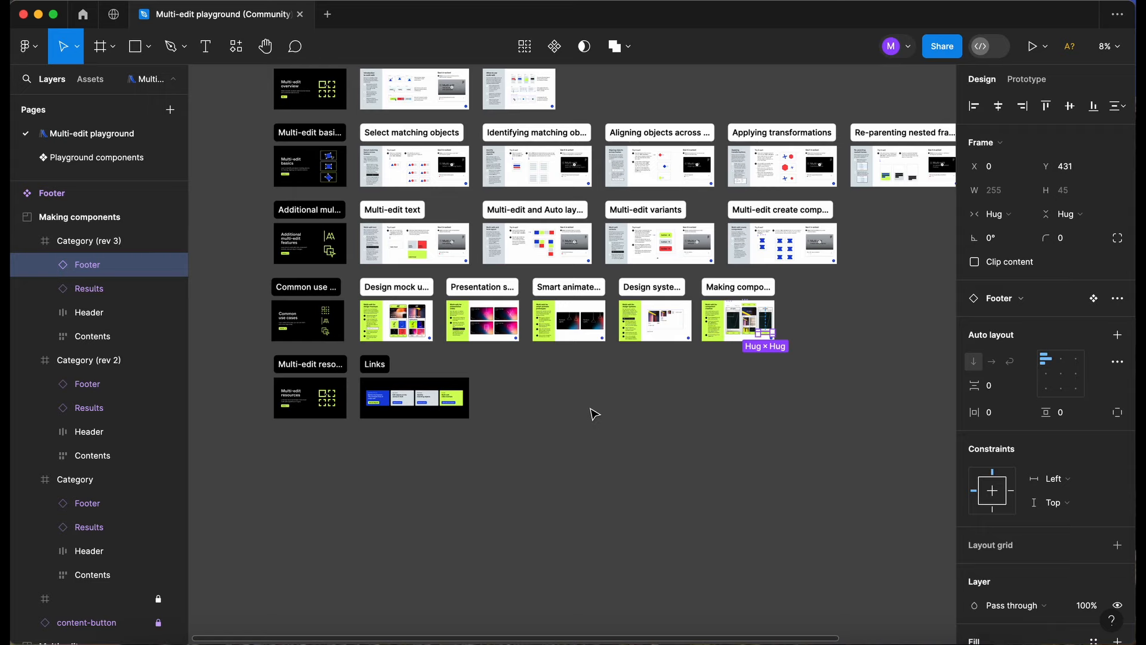
scroll(594, 413, up, 1)
scroll(427, 370, up, 6)
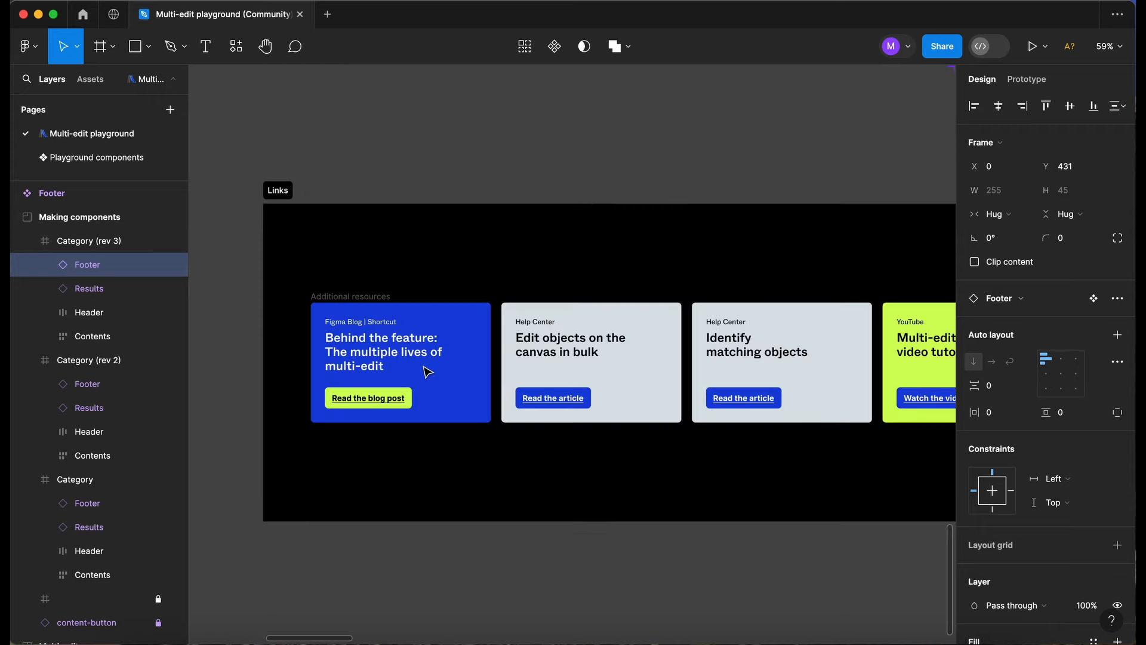
scroll(428, 371, down, 3)
scroll(428, 371, left, 3)
scroll(429, 371, up, 1)
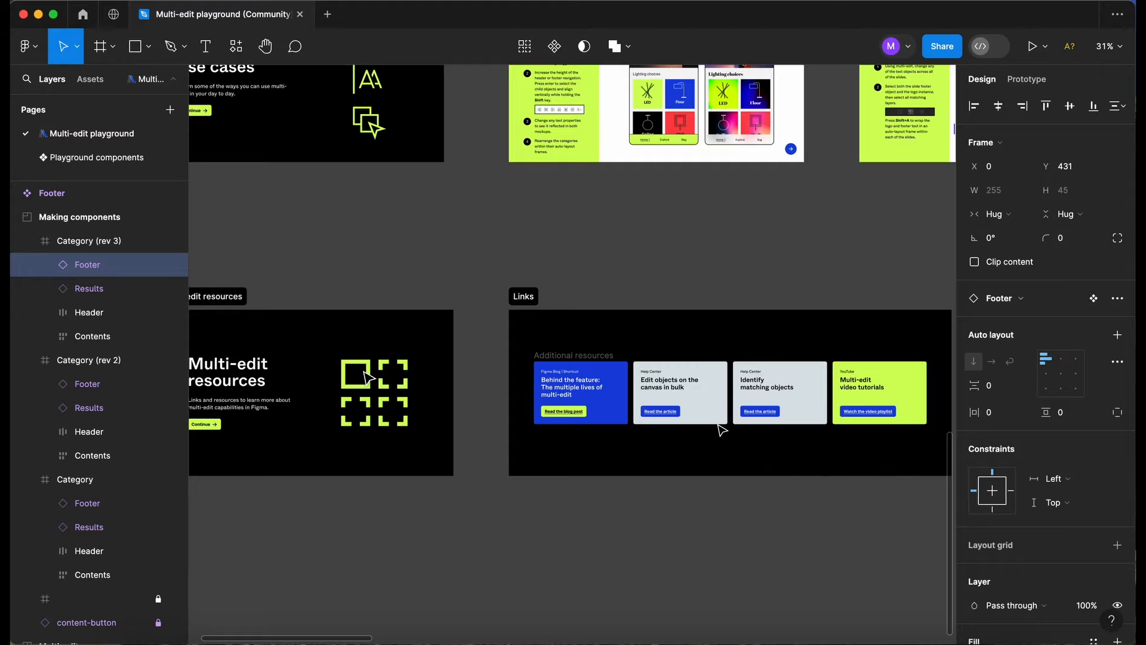
Return to the overview of all playground sections and clear the selection.
scroll(723, 430, down, 3)
scroll(723, 430, down, 3)
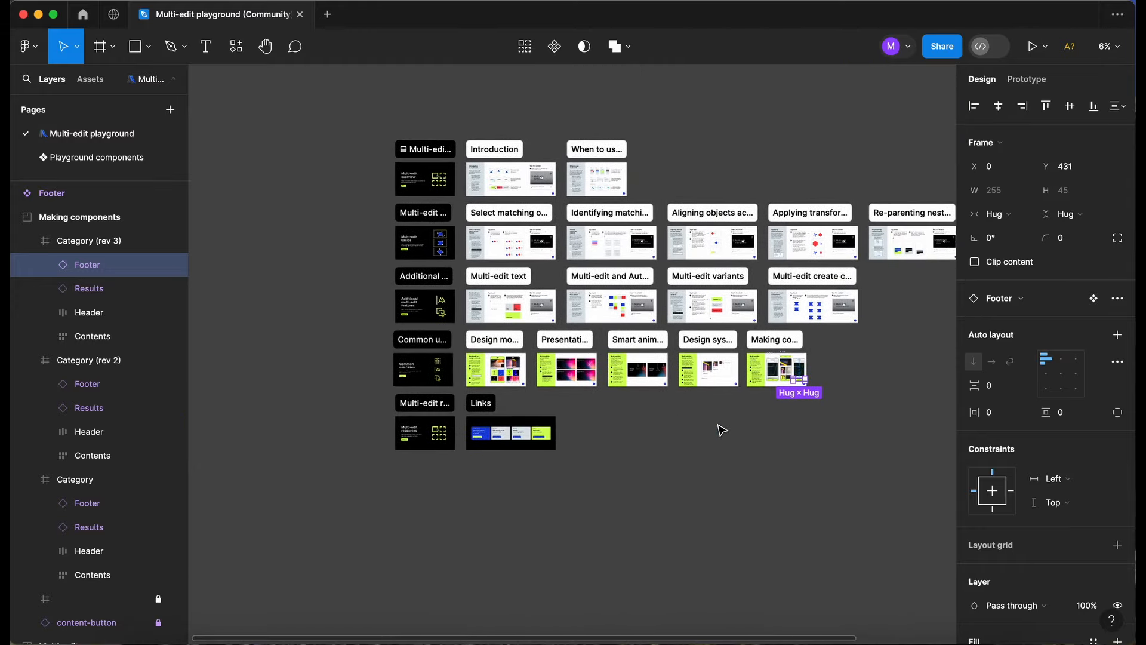
scroll(722, 430, right, 5)
click(727, 423)
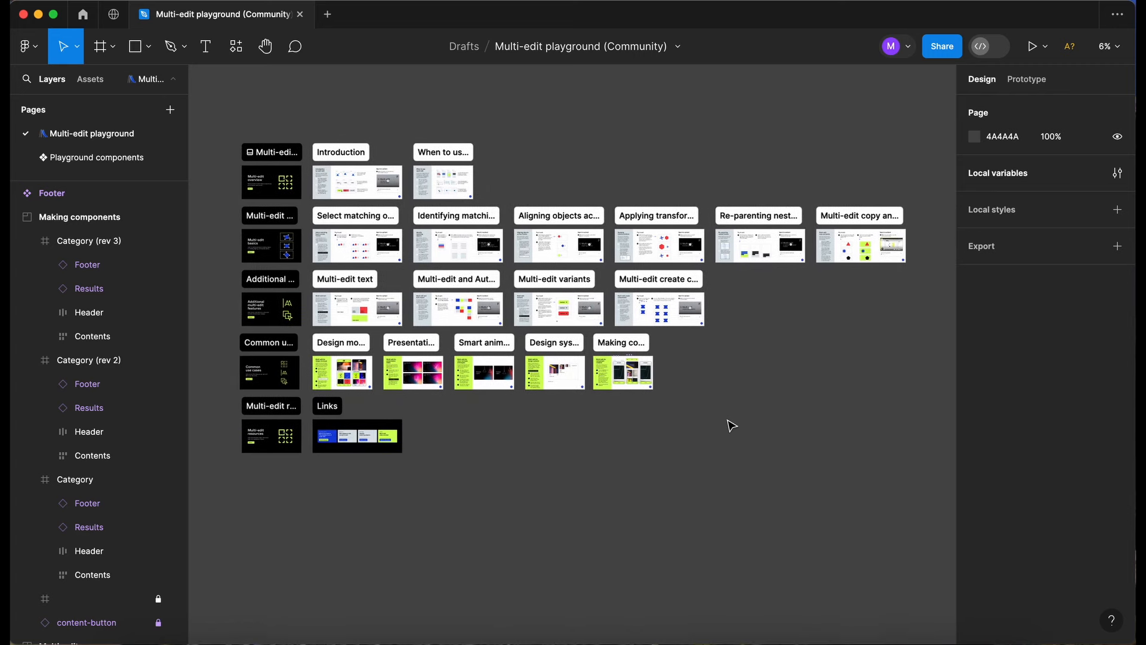
scroll(731, 426, up, 2)
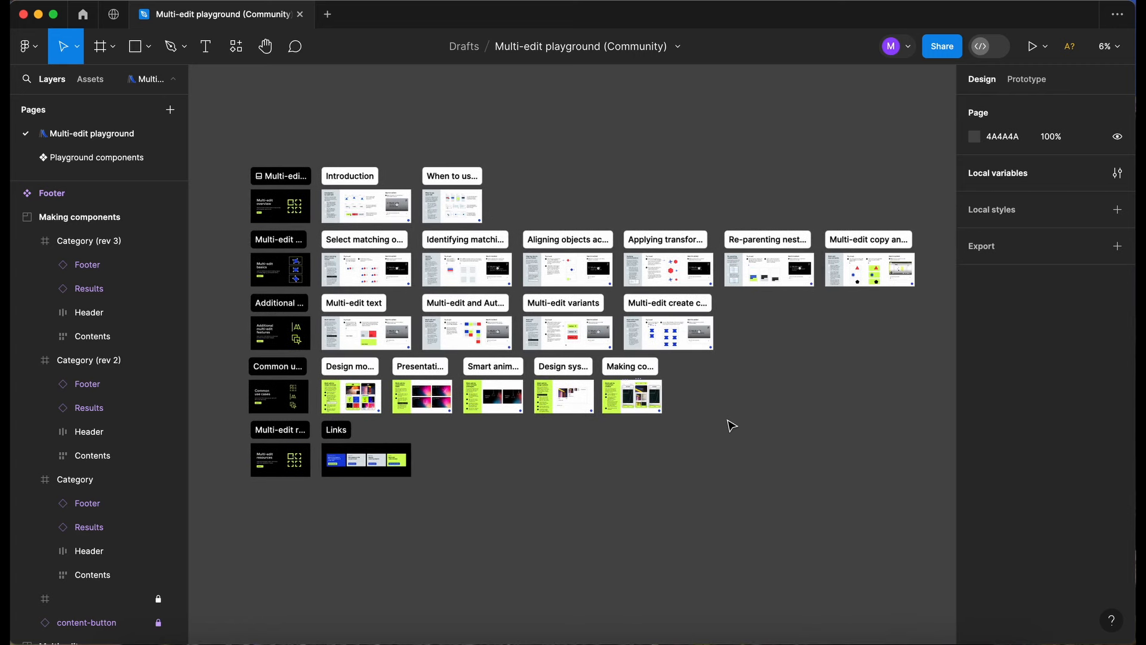